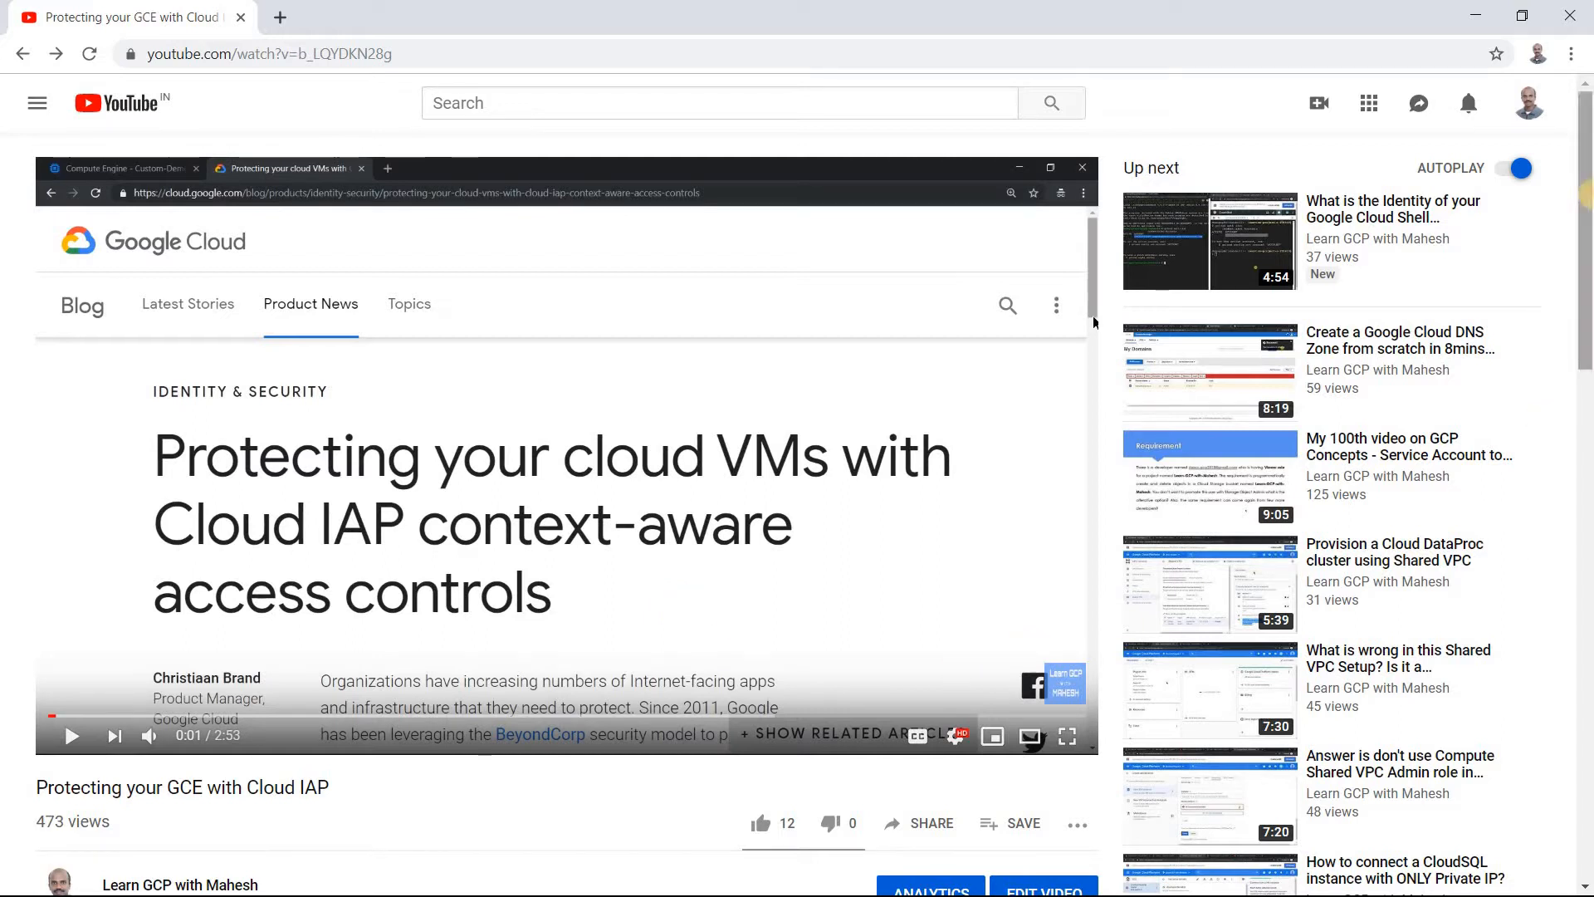
Read the YouTube comments asking about RDP access, and switch to the browser window with the Cloud IAP blog article.
drag(1588, 218, 1588, 444)
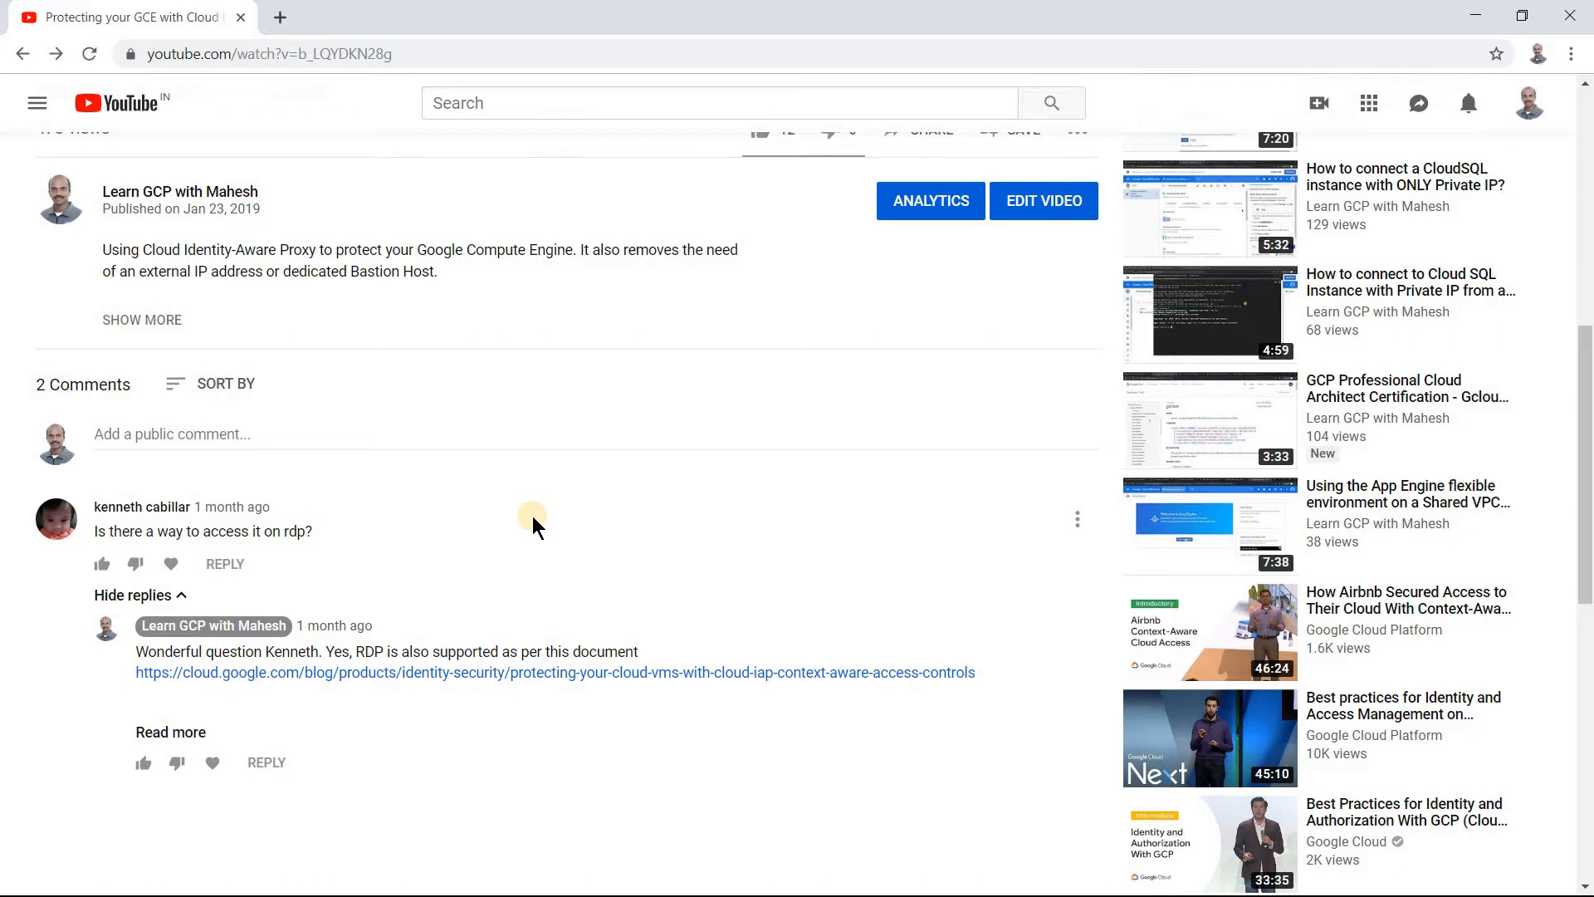
key(alt+Tab)
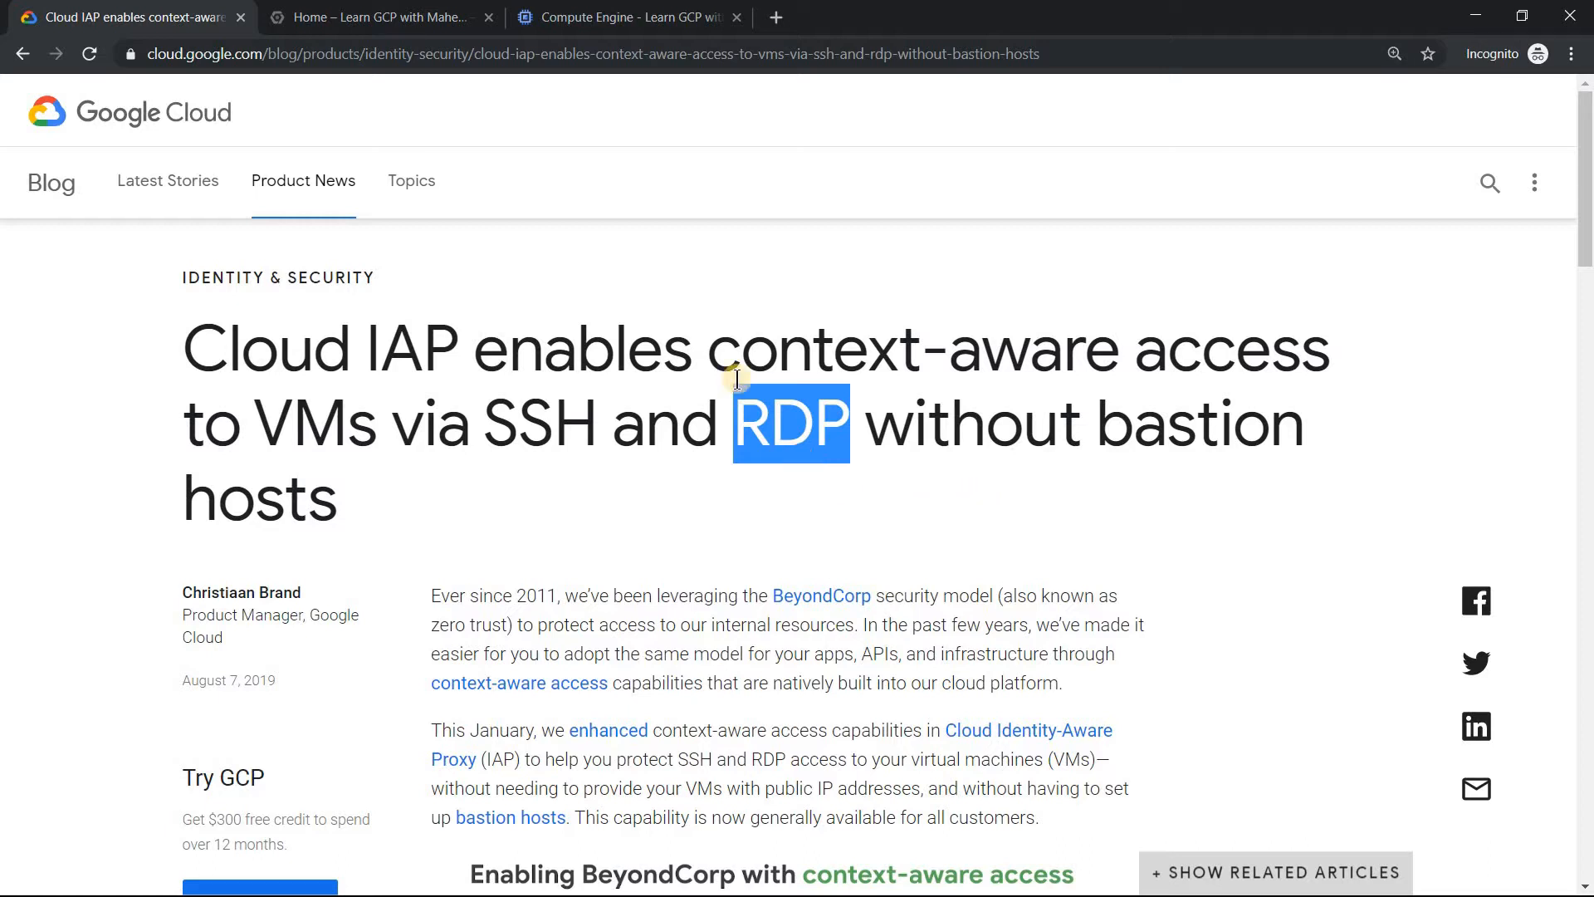
In the Cloud console, open Identity-Aware Proxy's SSH and TCP resources and view the help for the resource configuration.
click(318, 12)
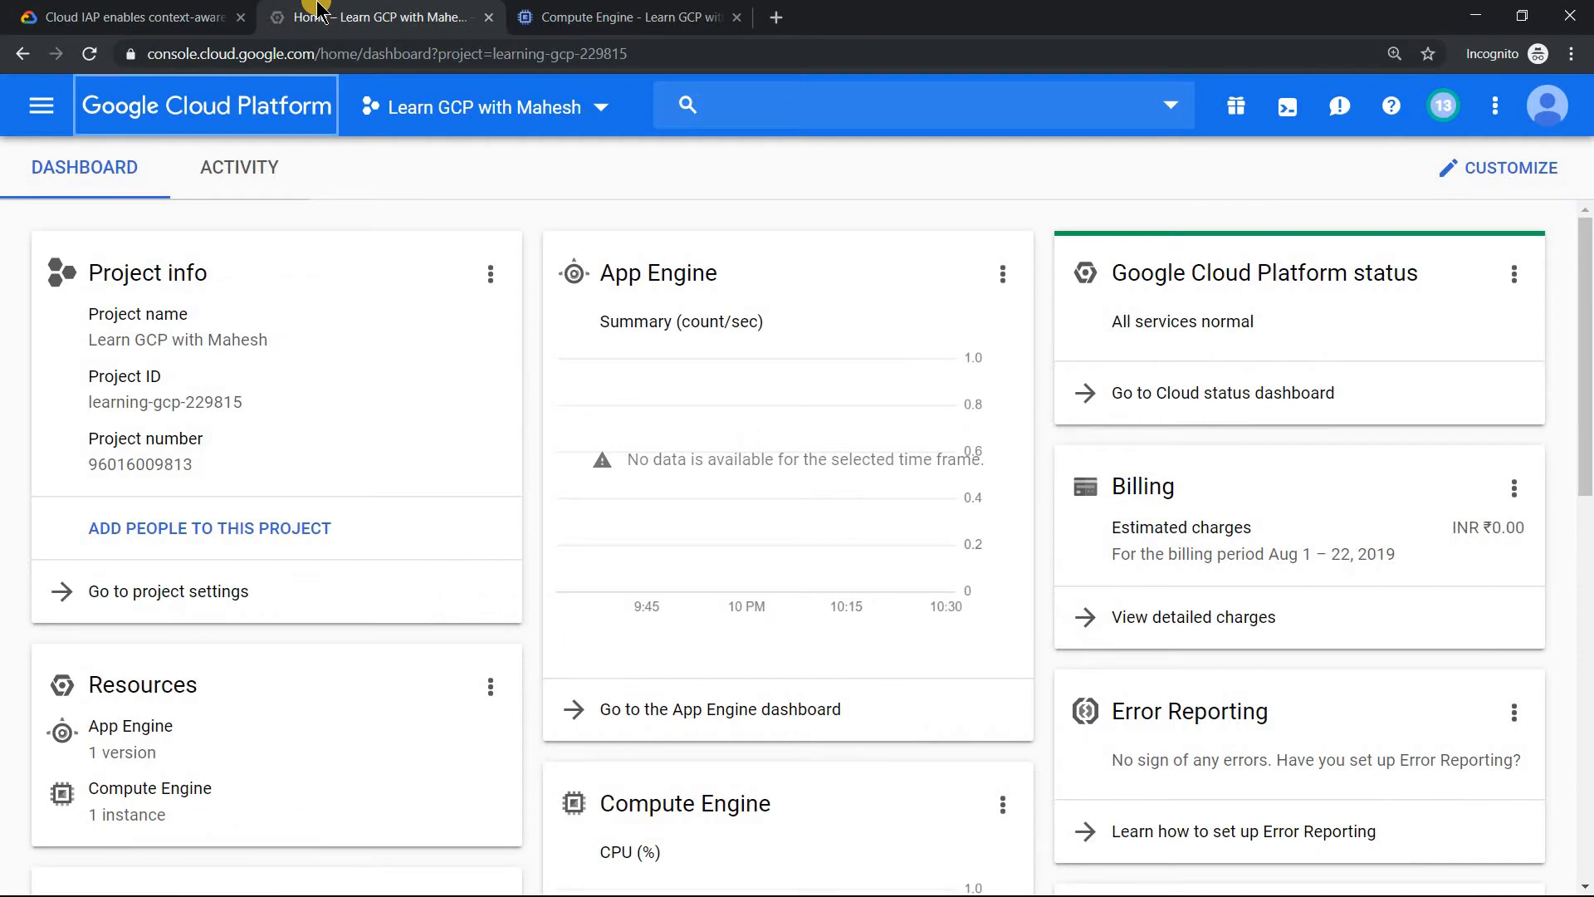
click(53, 120)
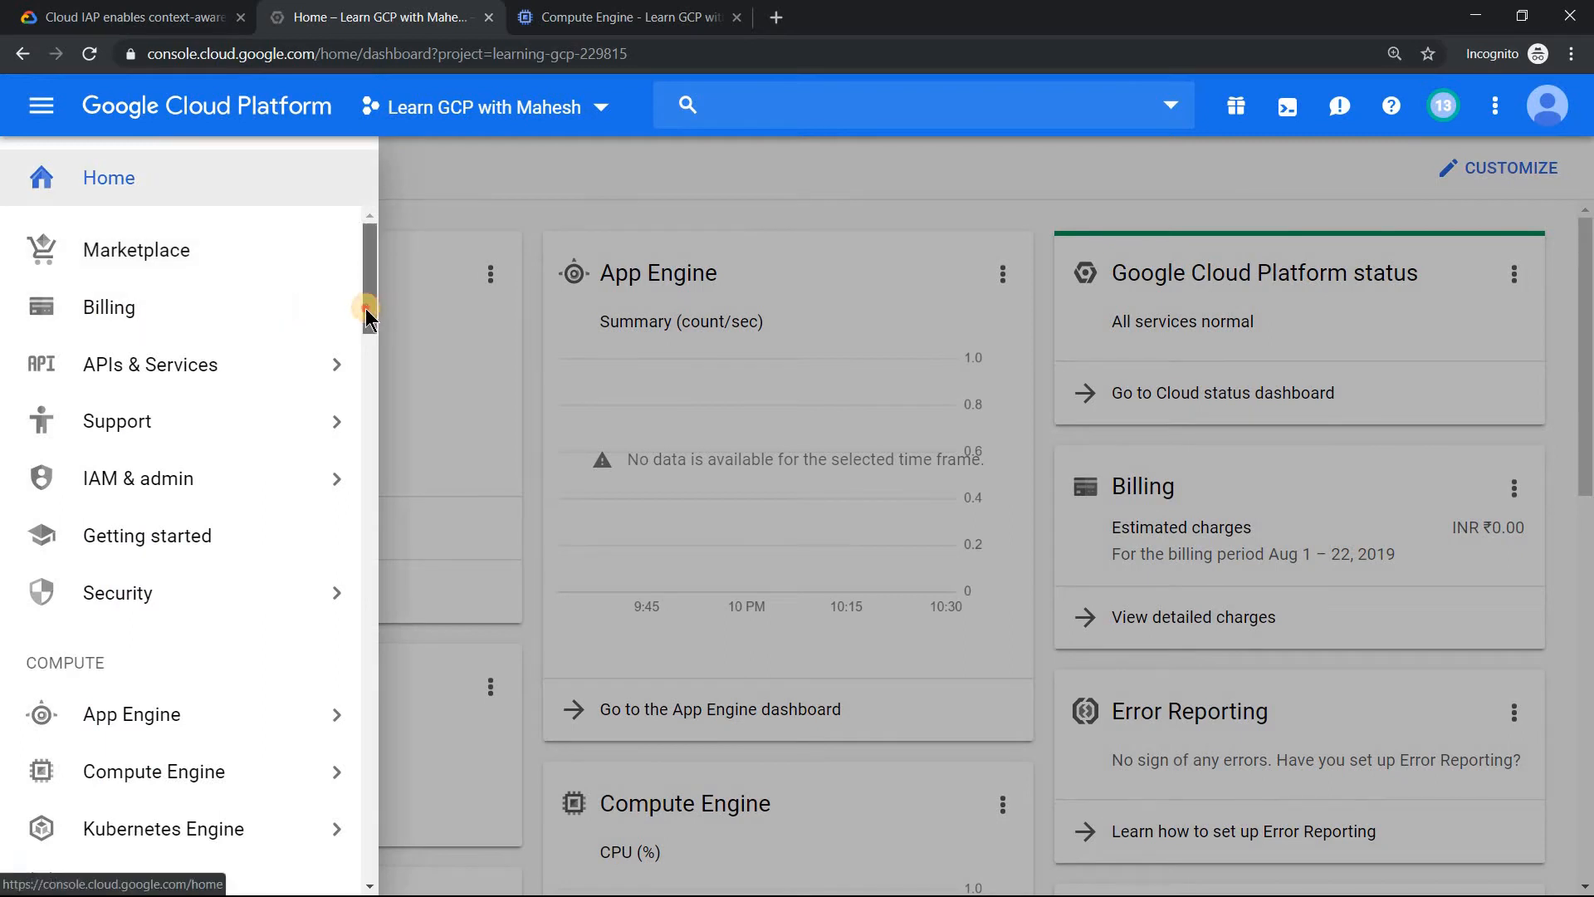
scroll(366, 311, down, 3)
scroll(207, 271, up, 1)
mouse_move(219, 291)
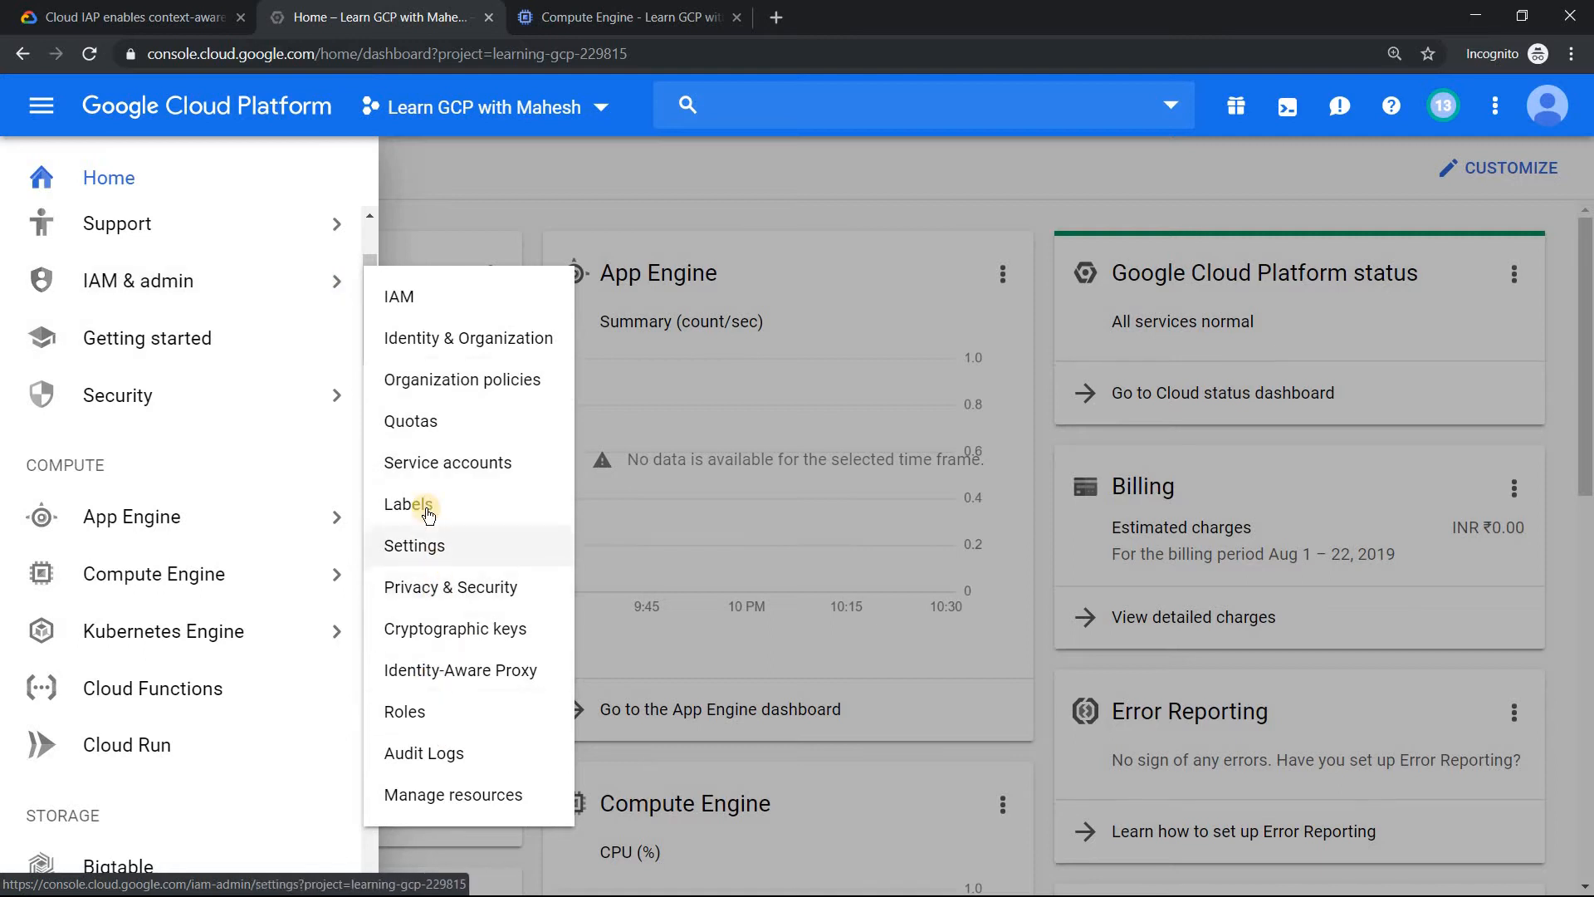
click(461, 671)
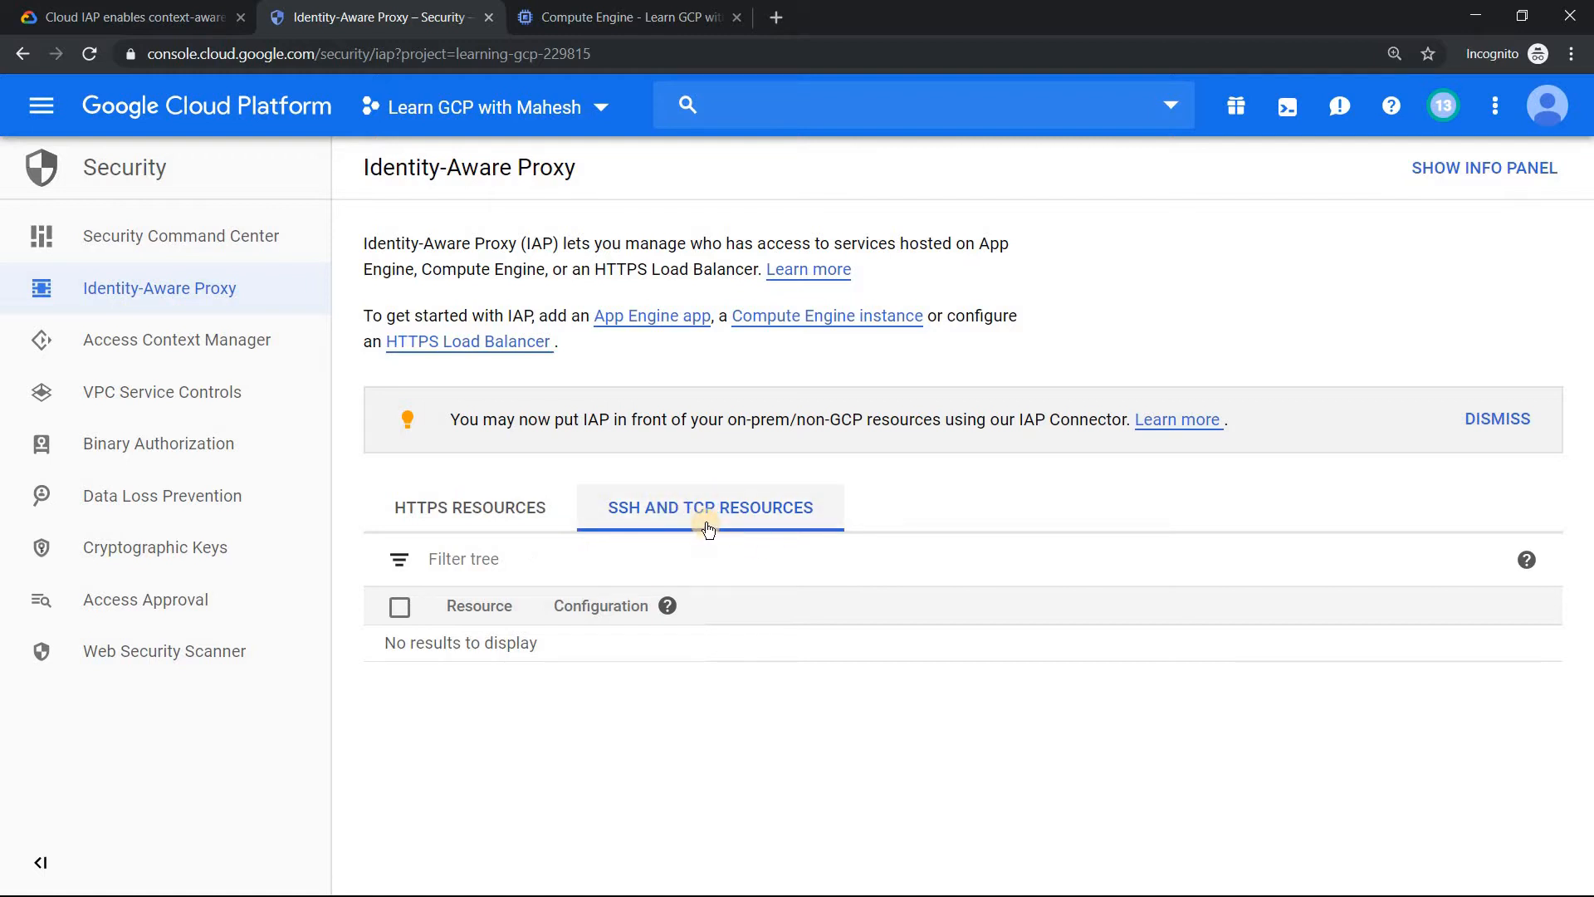
click(667, 605)
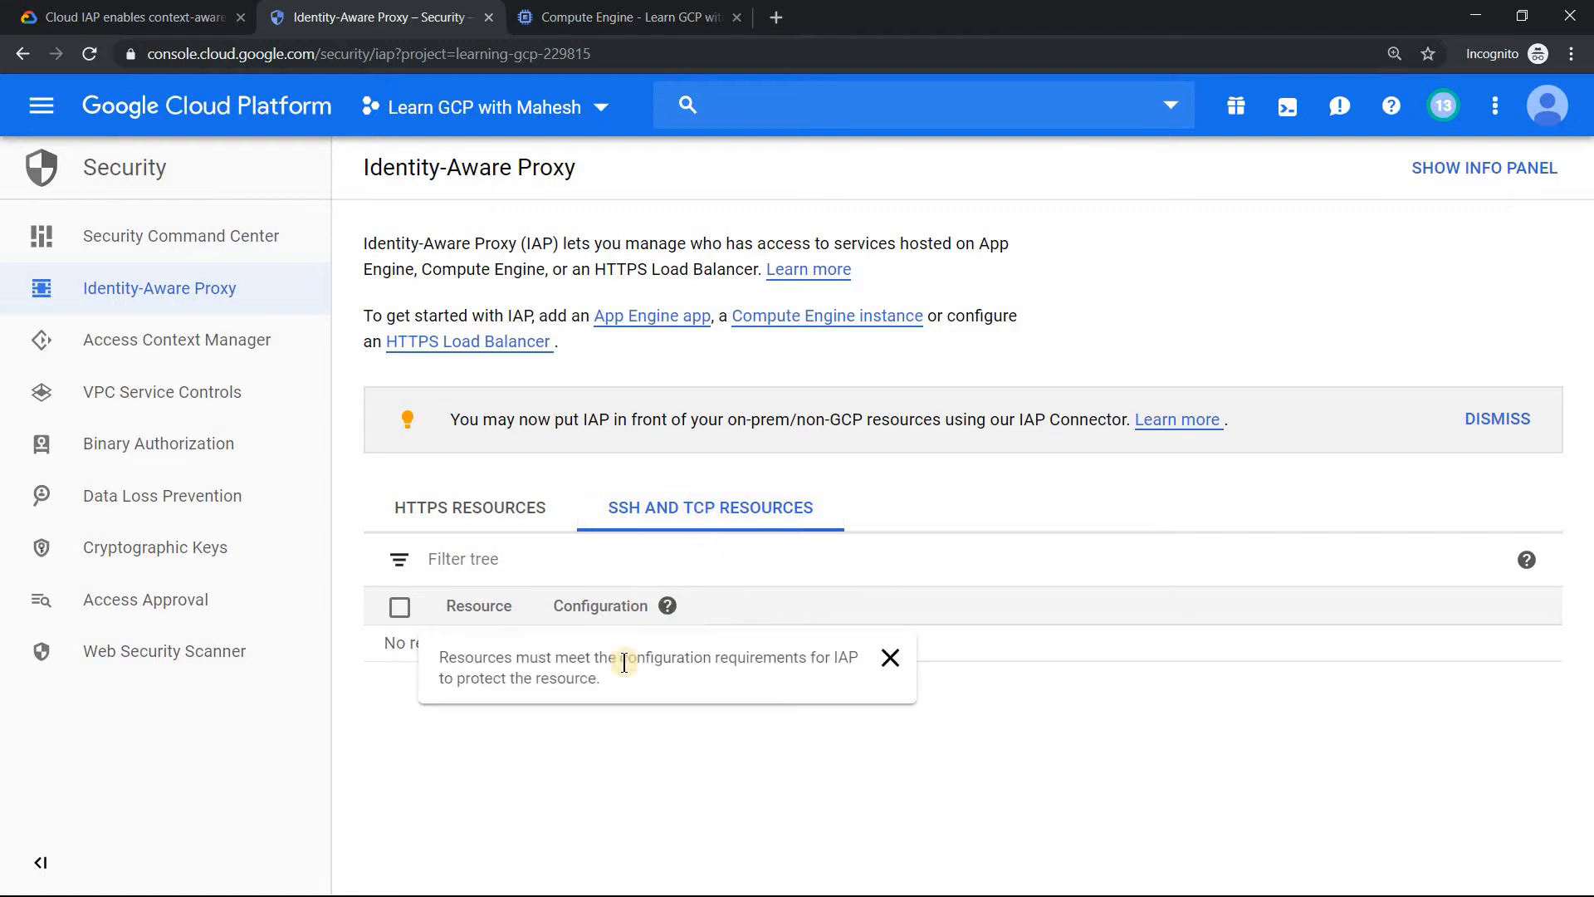
click(1057, 737)
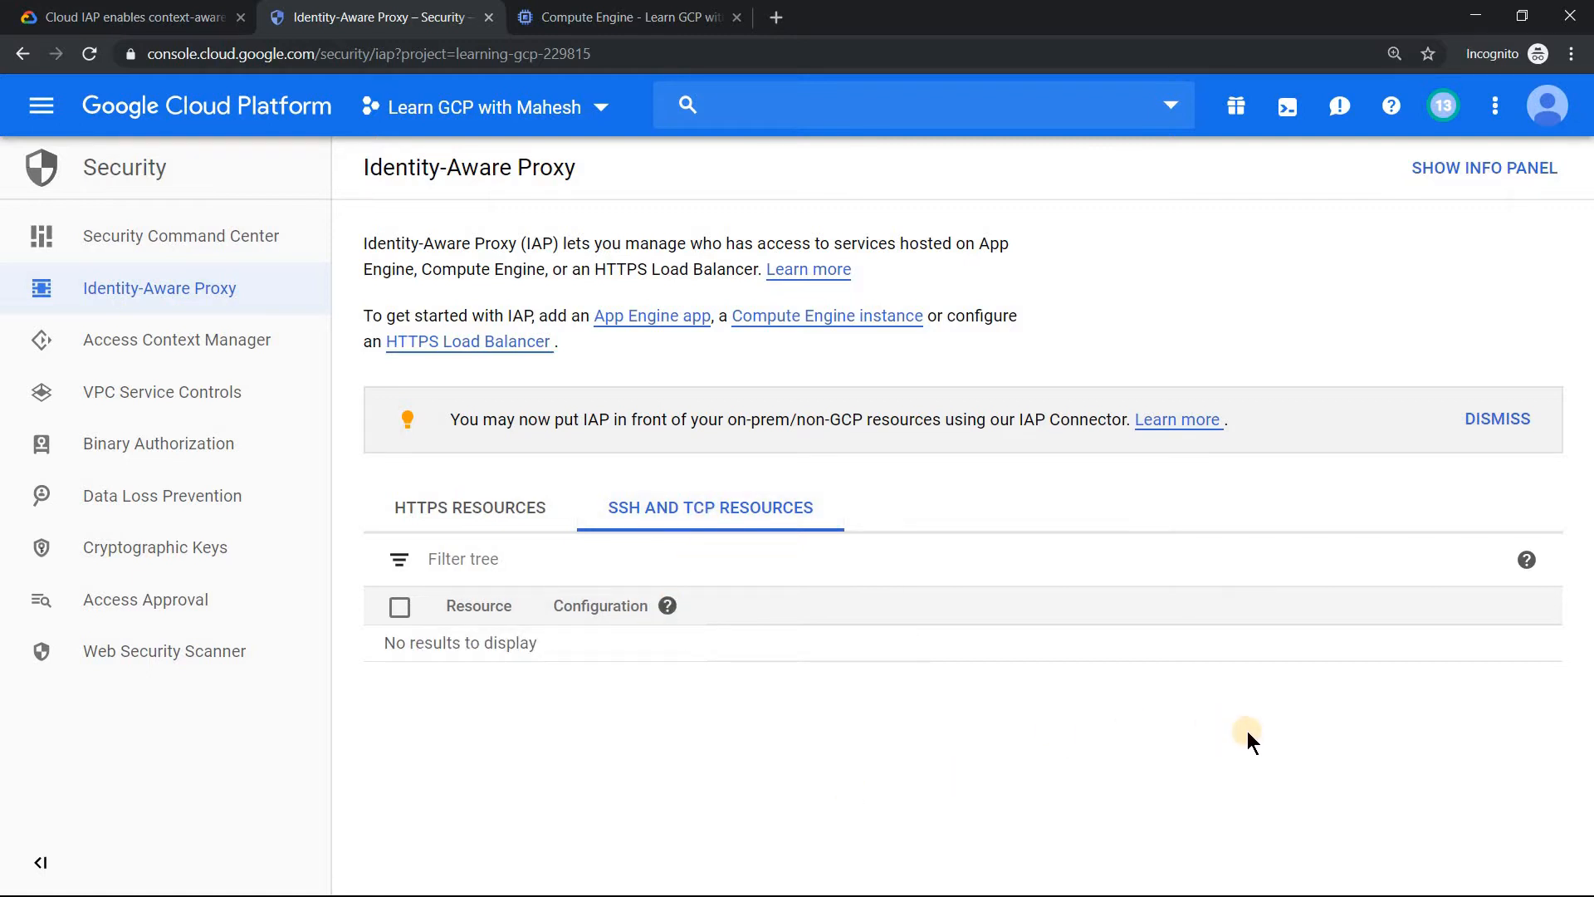
Create the prepared windows-cloud-iap VM instance with the external IP of its default network interface set to None.
click(619, 12)
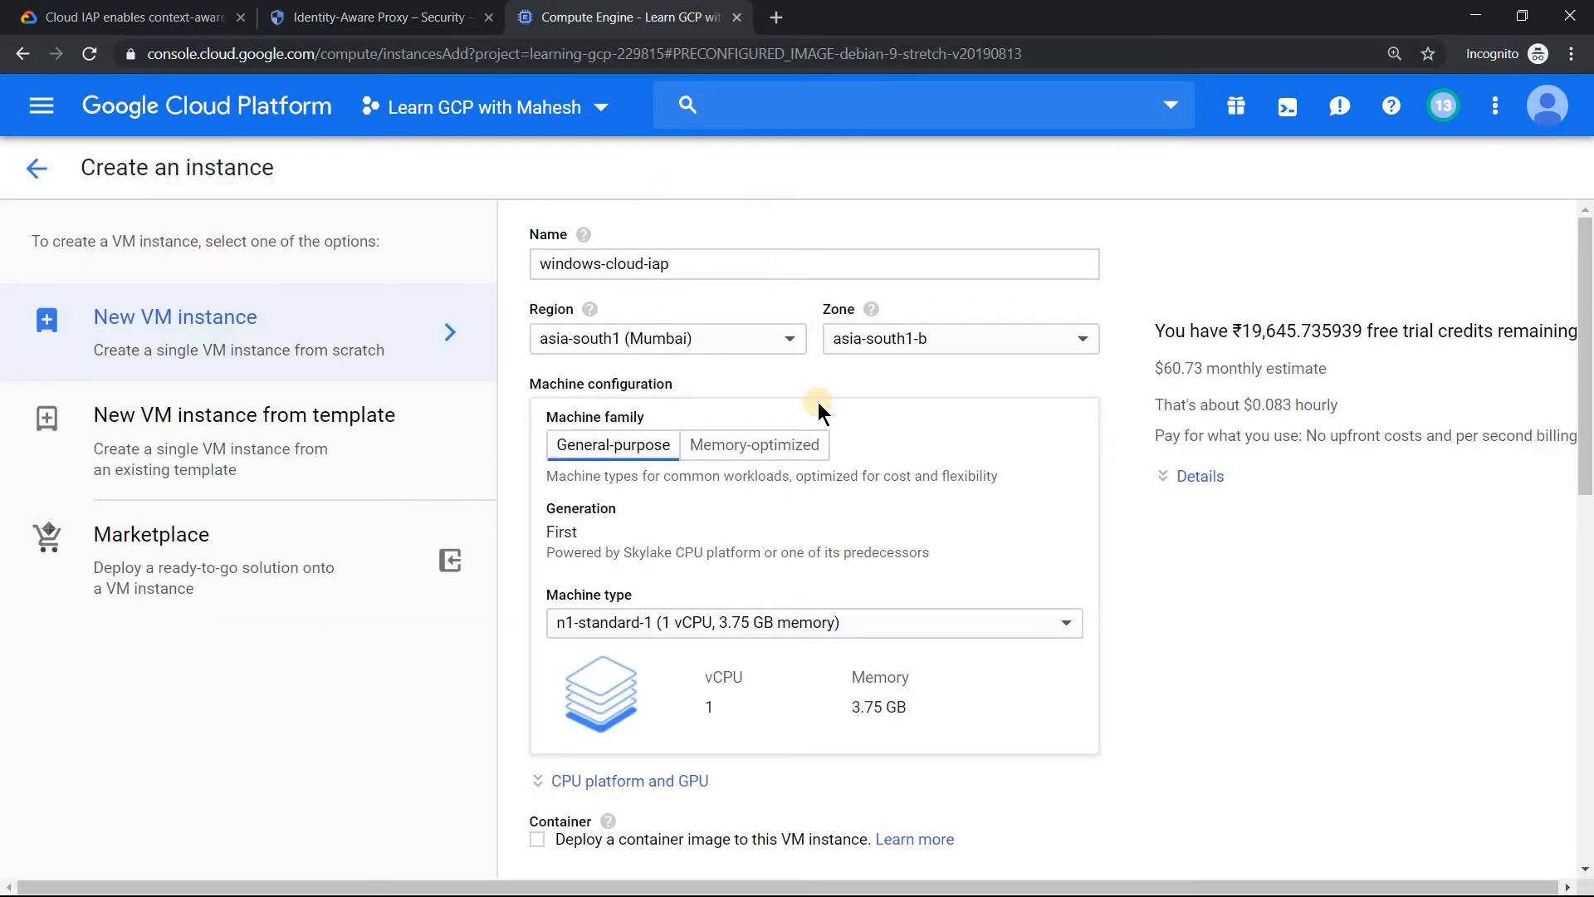
drag(1586, 376, 1589, 555)
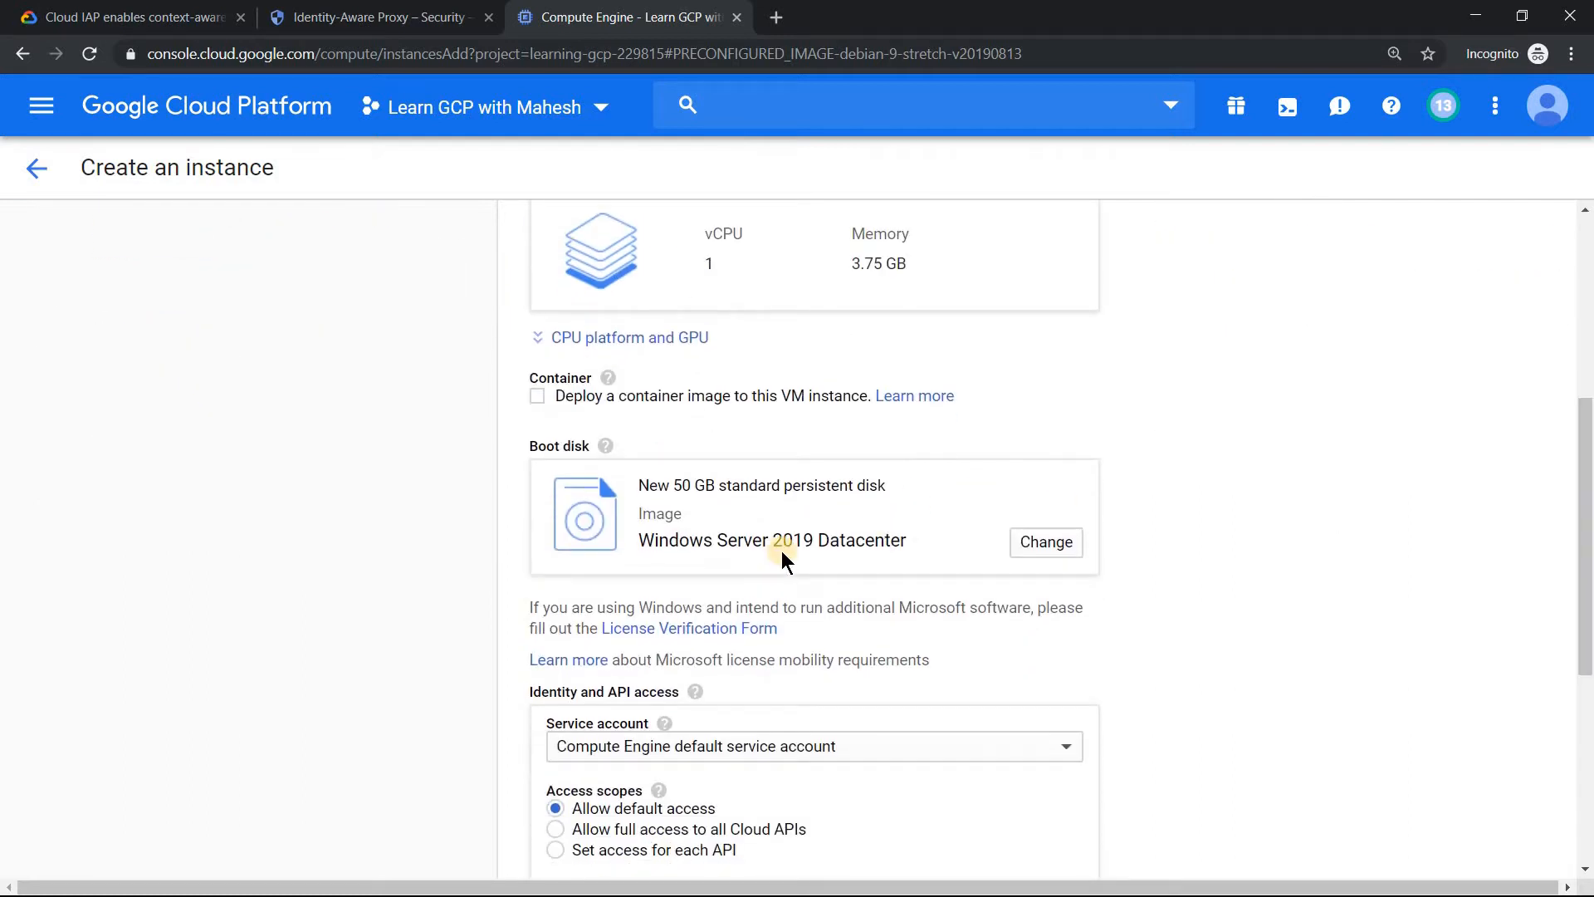
drag(1588, 528, 1586, 712)
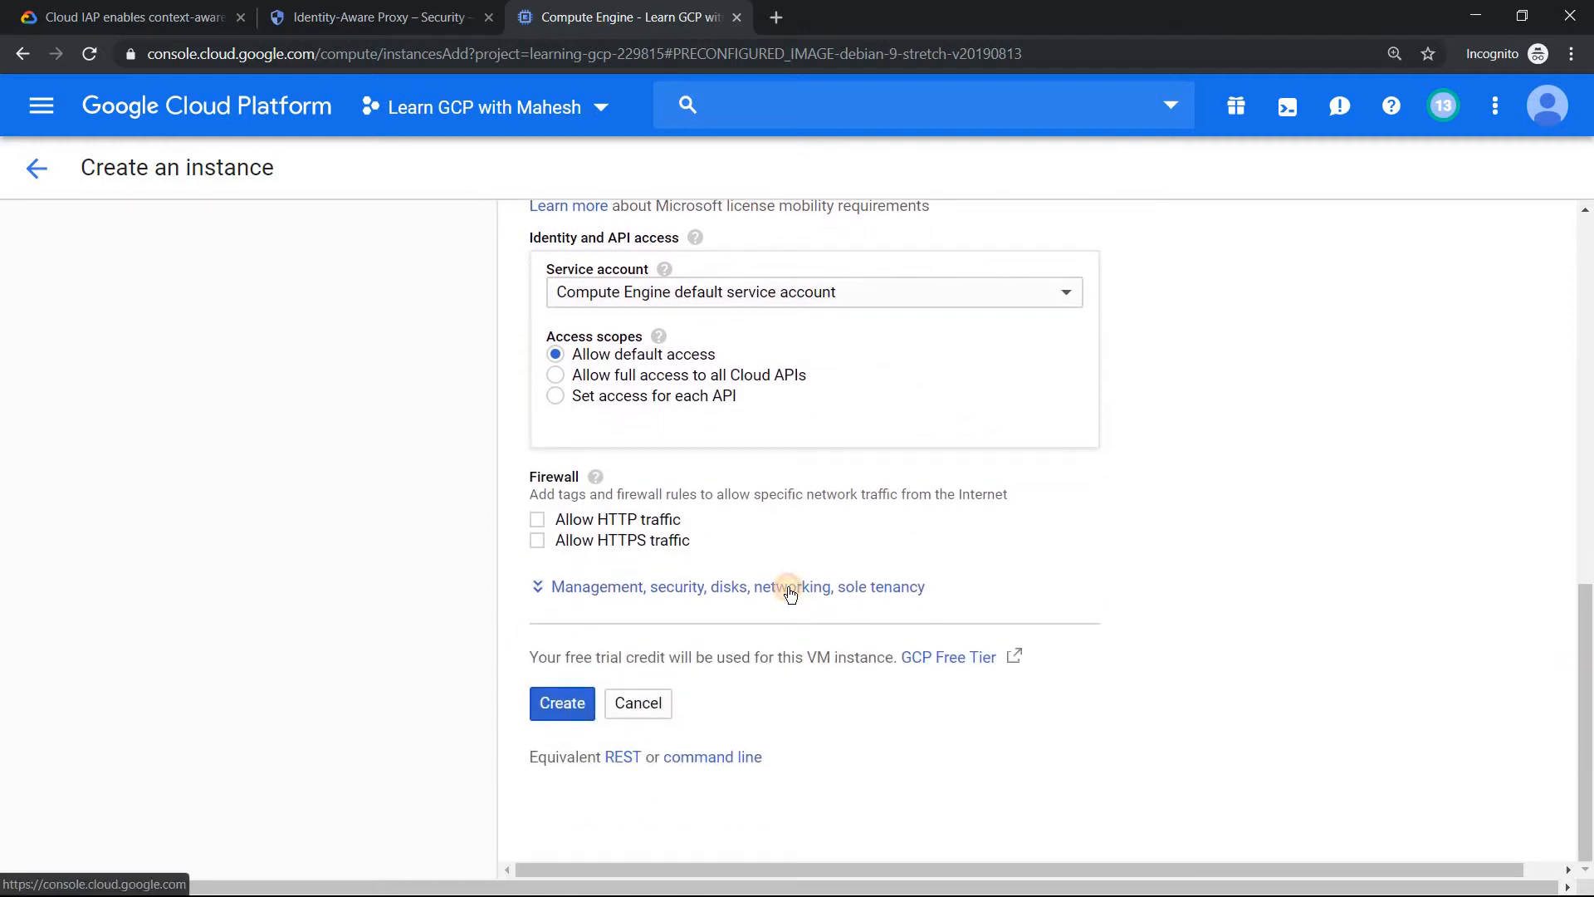
click(848, 588)
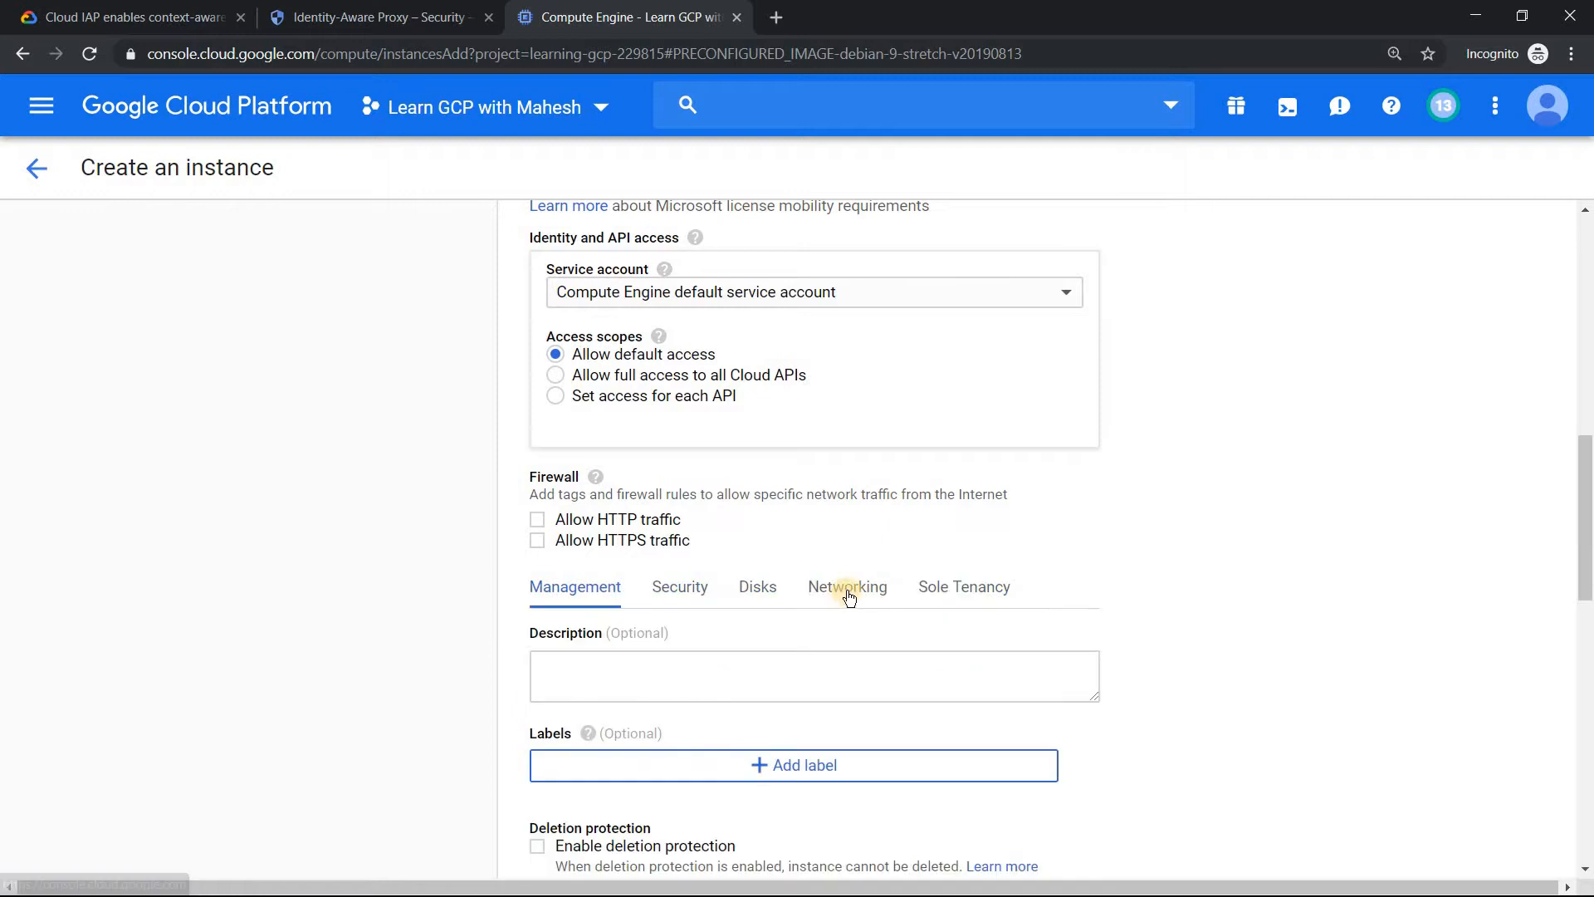
click(847, 589)
drag(1586, 548, 1586, 664)
click(1074, 483)
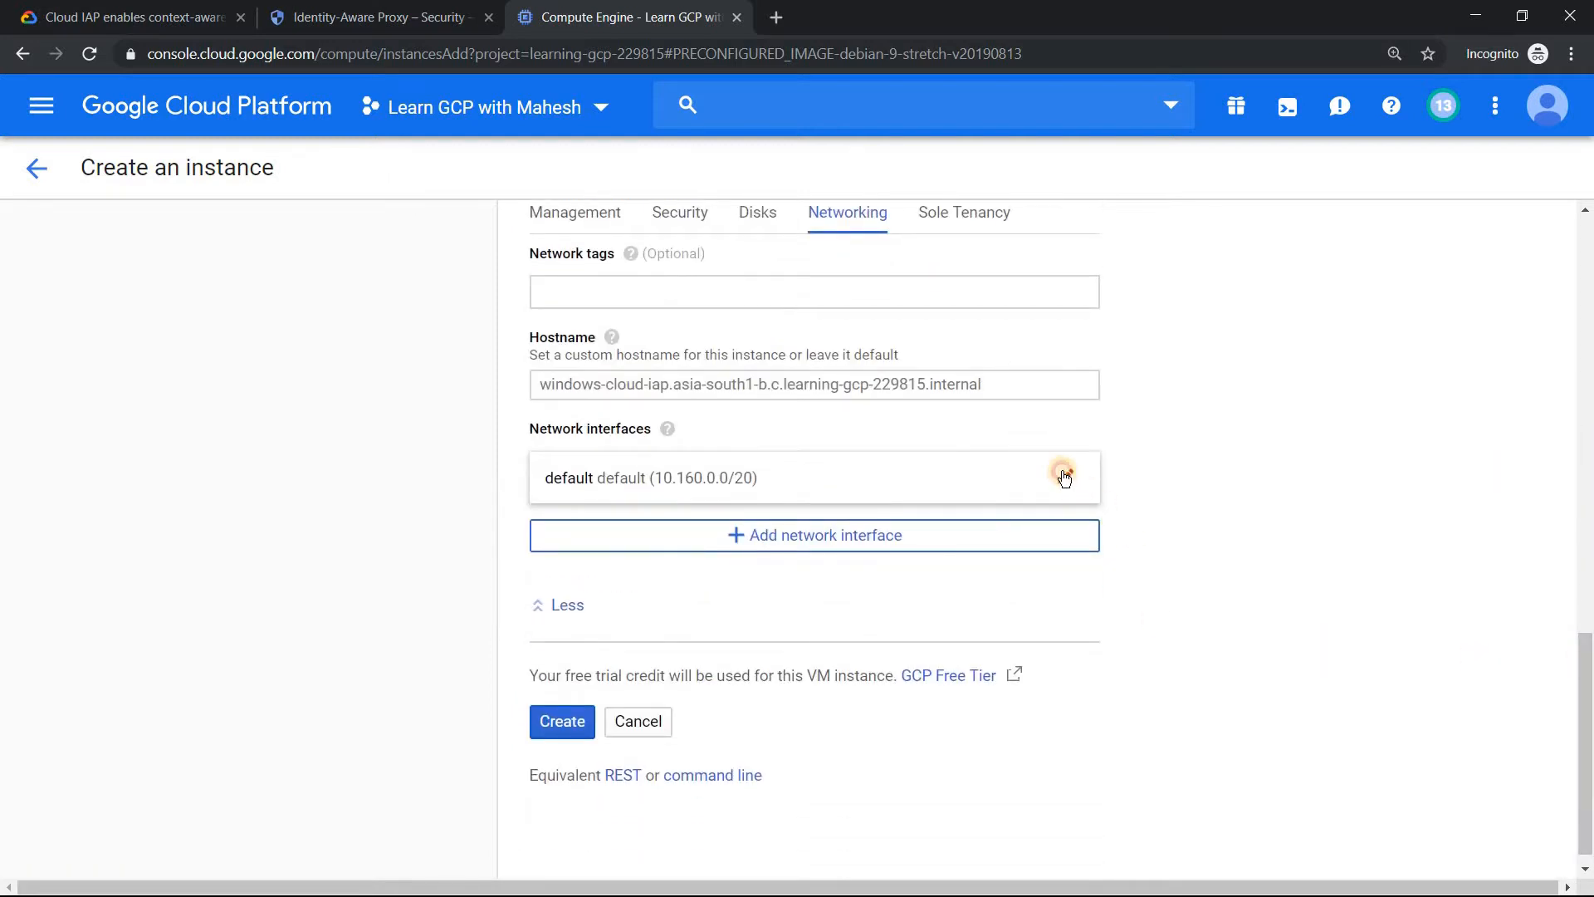
drag(1584, 573, 1585, 648)
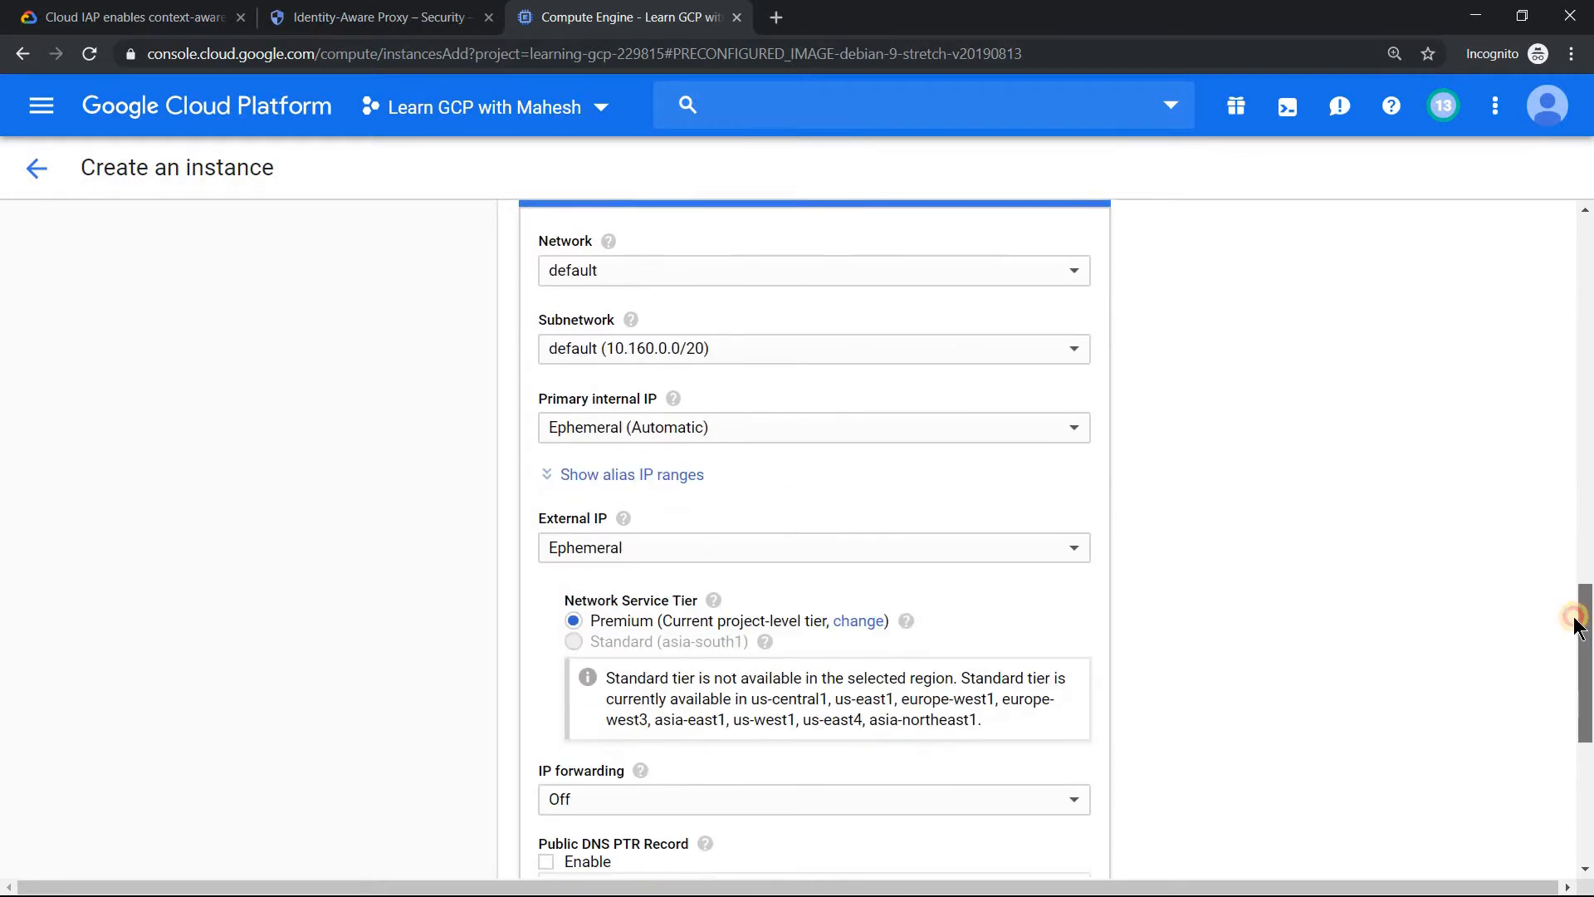
click(642, 536)
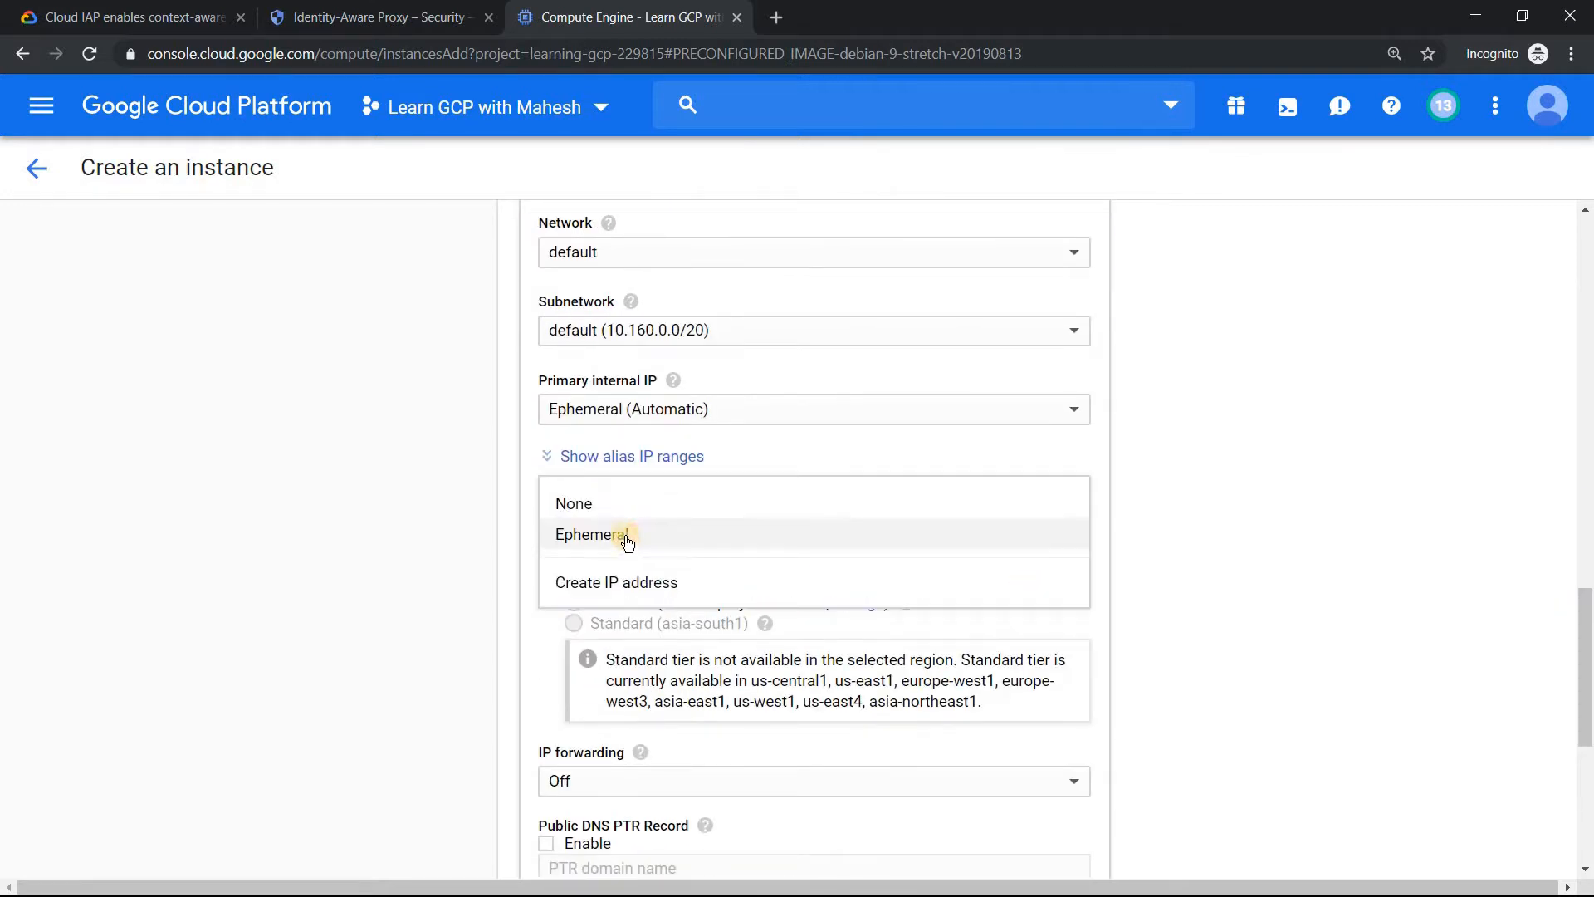
click(612, 505)
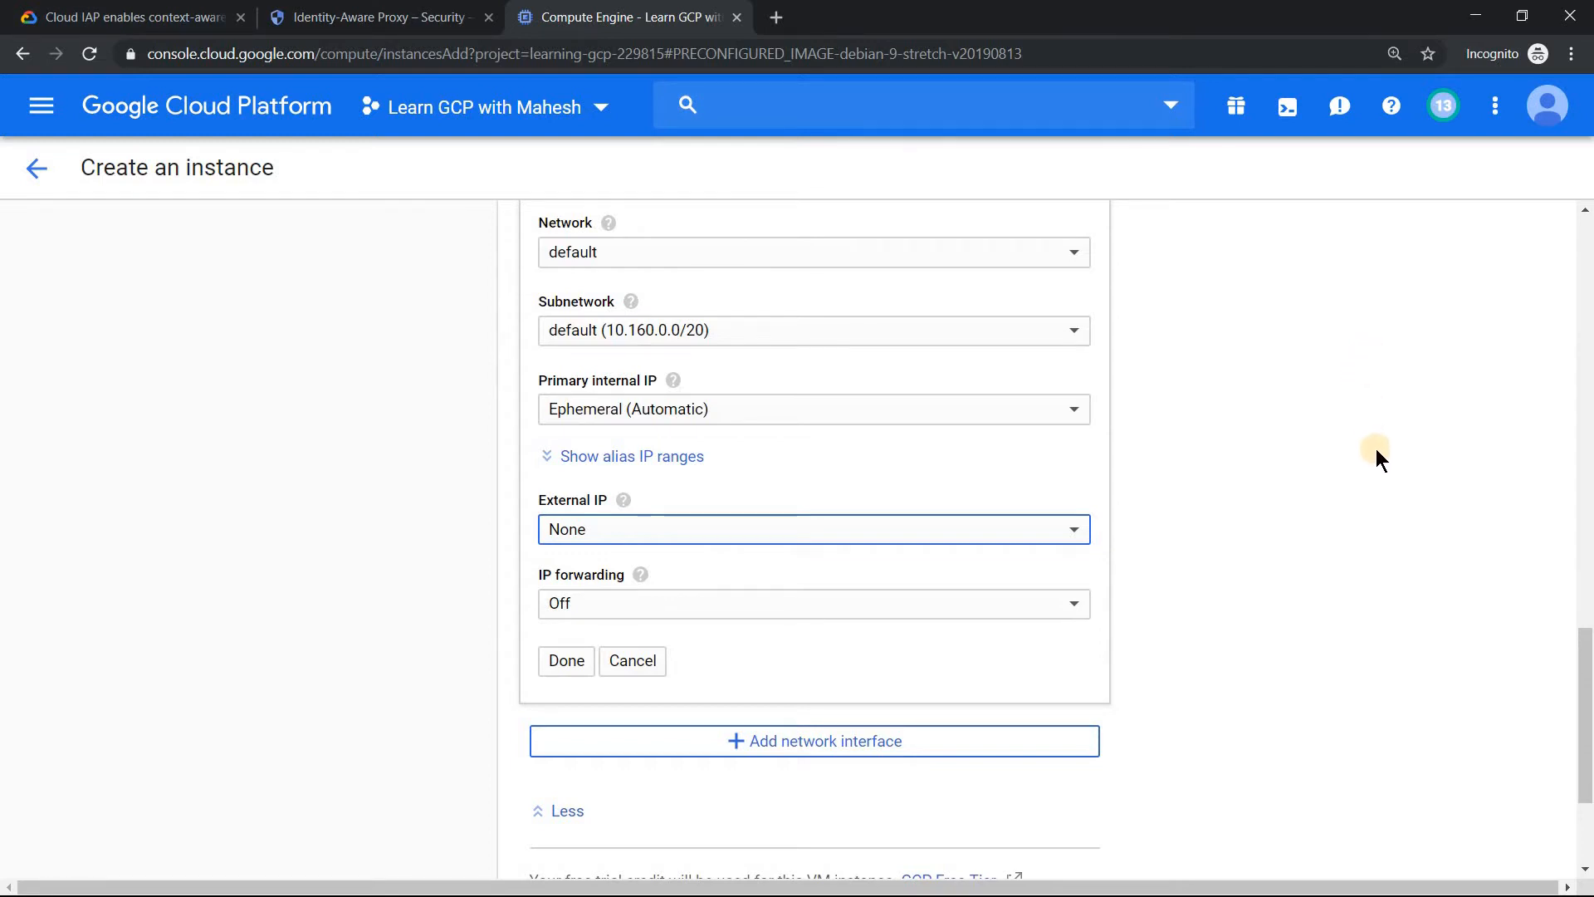
scroll(1377, 457, down, 3)
click(565, 703)
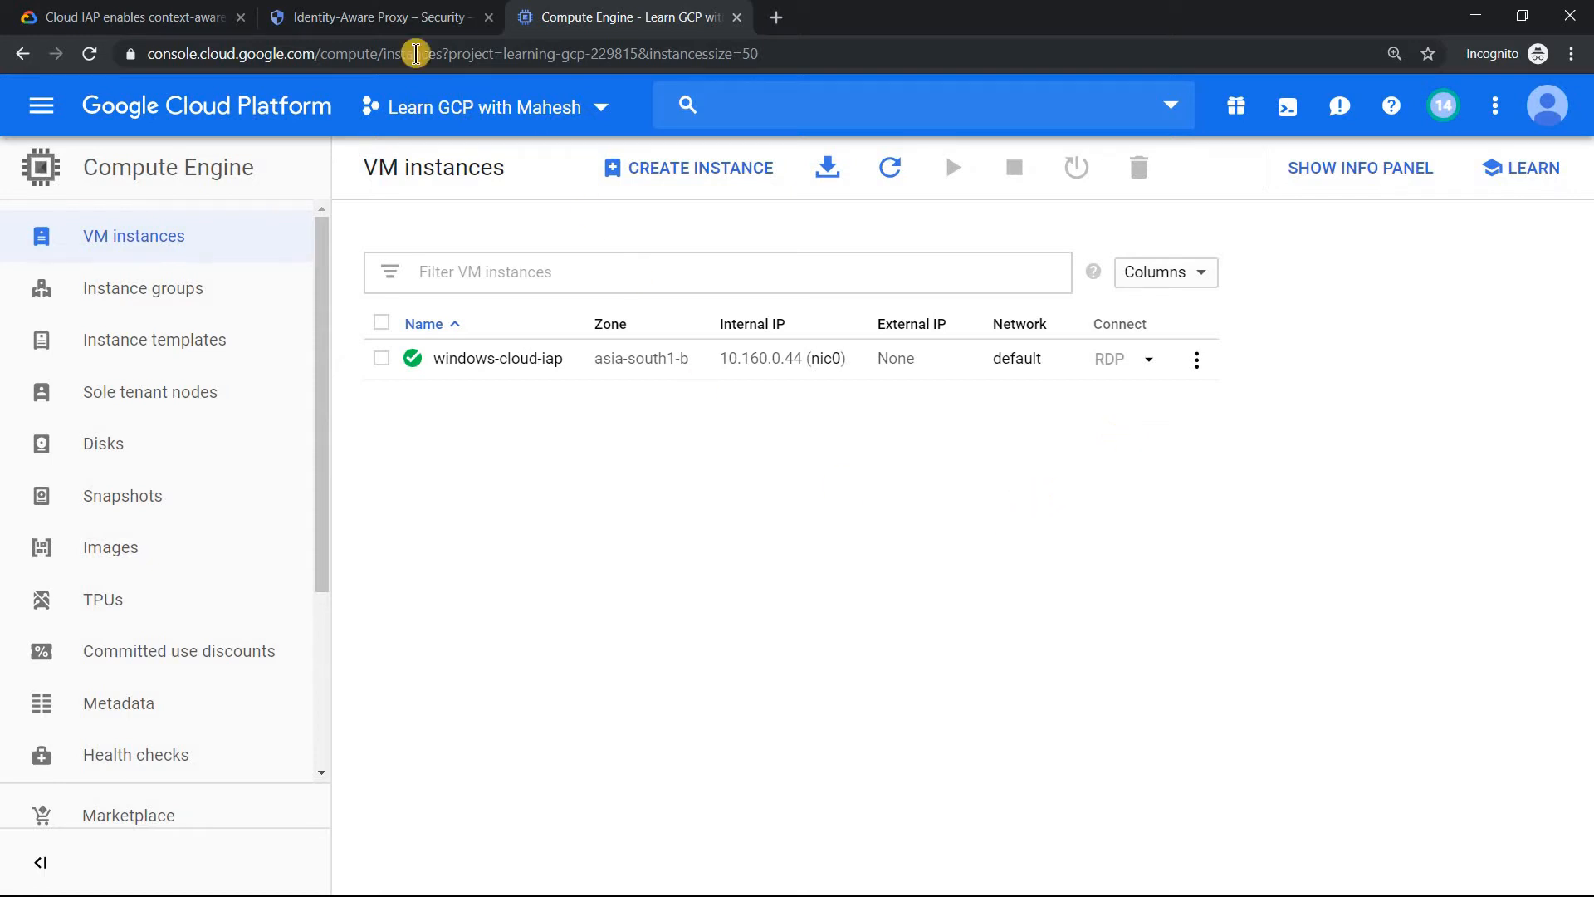
Reload the Identity-Aware Proxy page and open the configuration warning details for windows-cloud-iap.
click(371, 17)
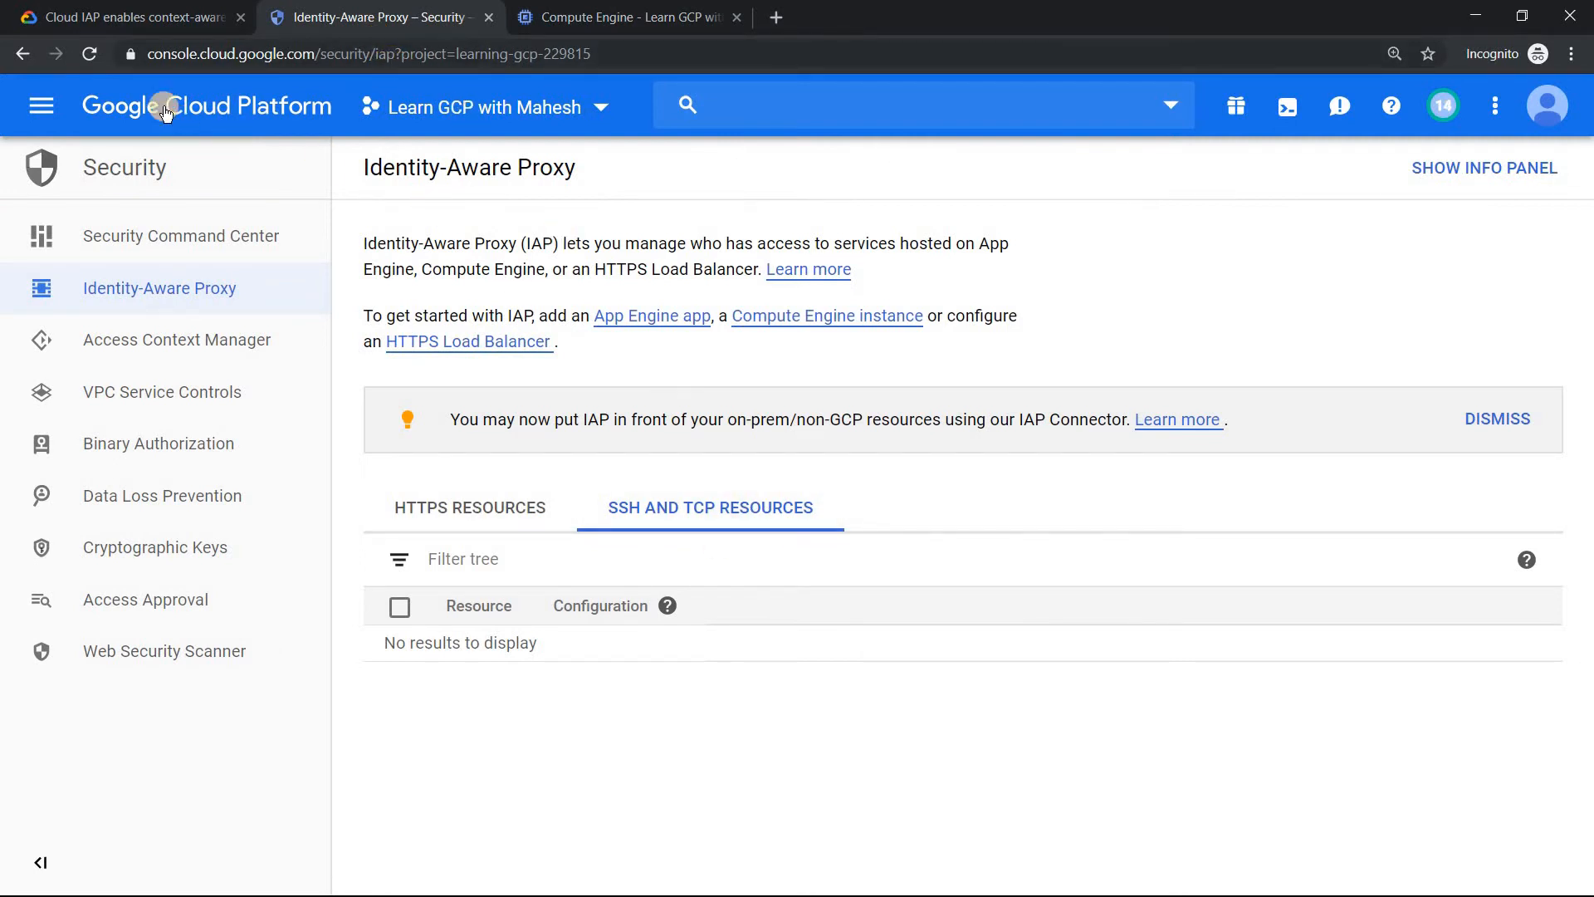
click(91, 55)
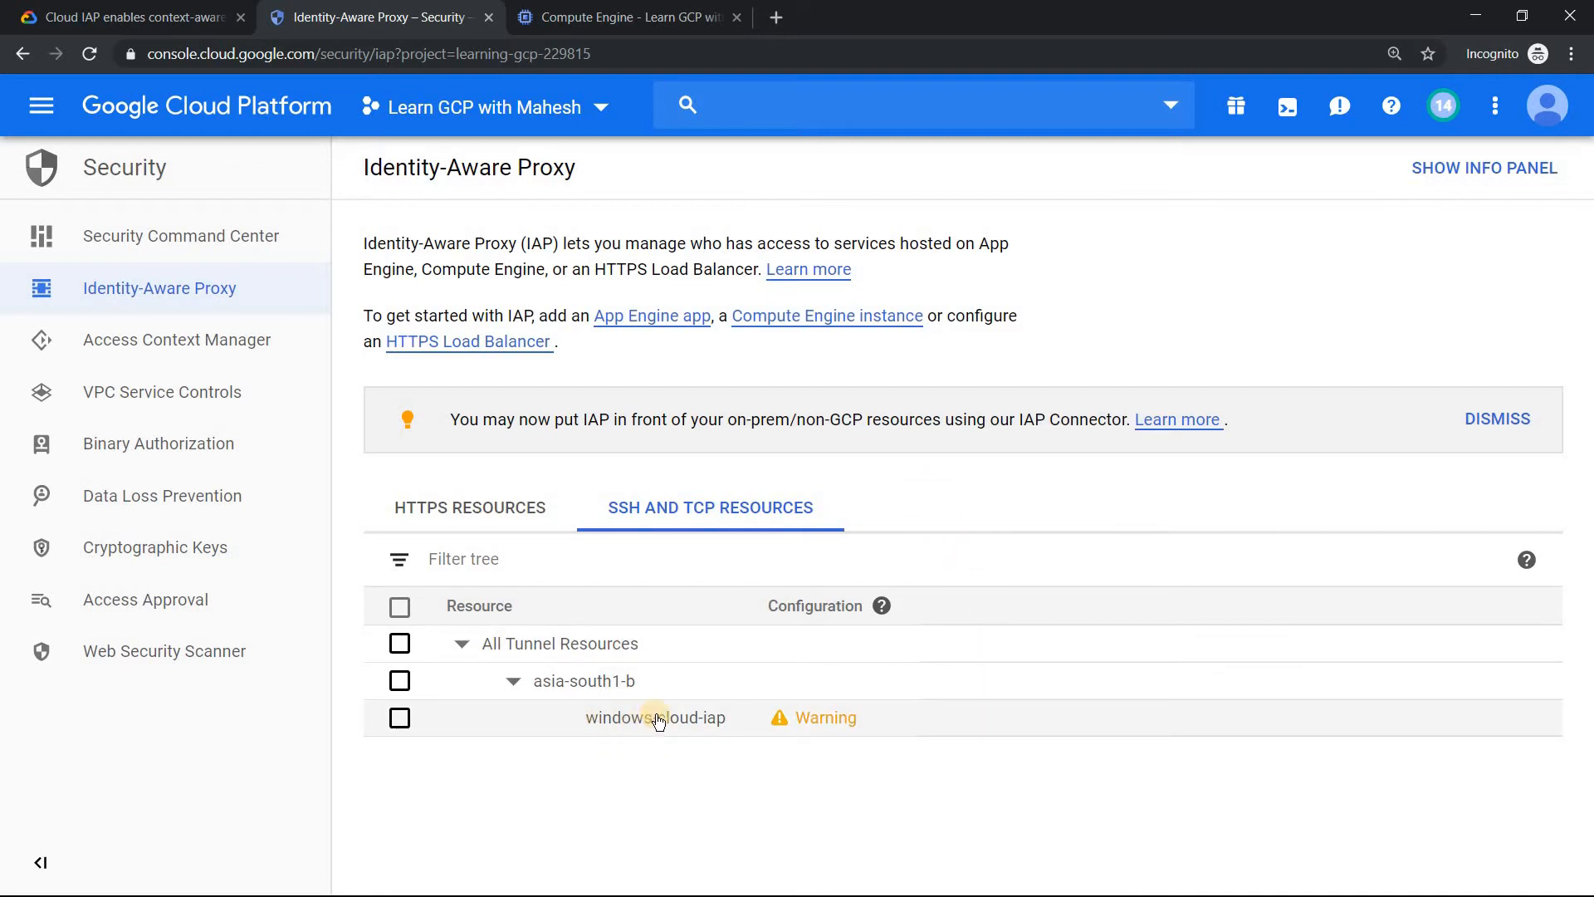
click(834, 726)
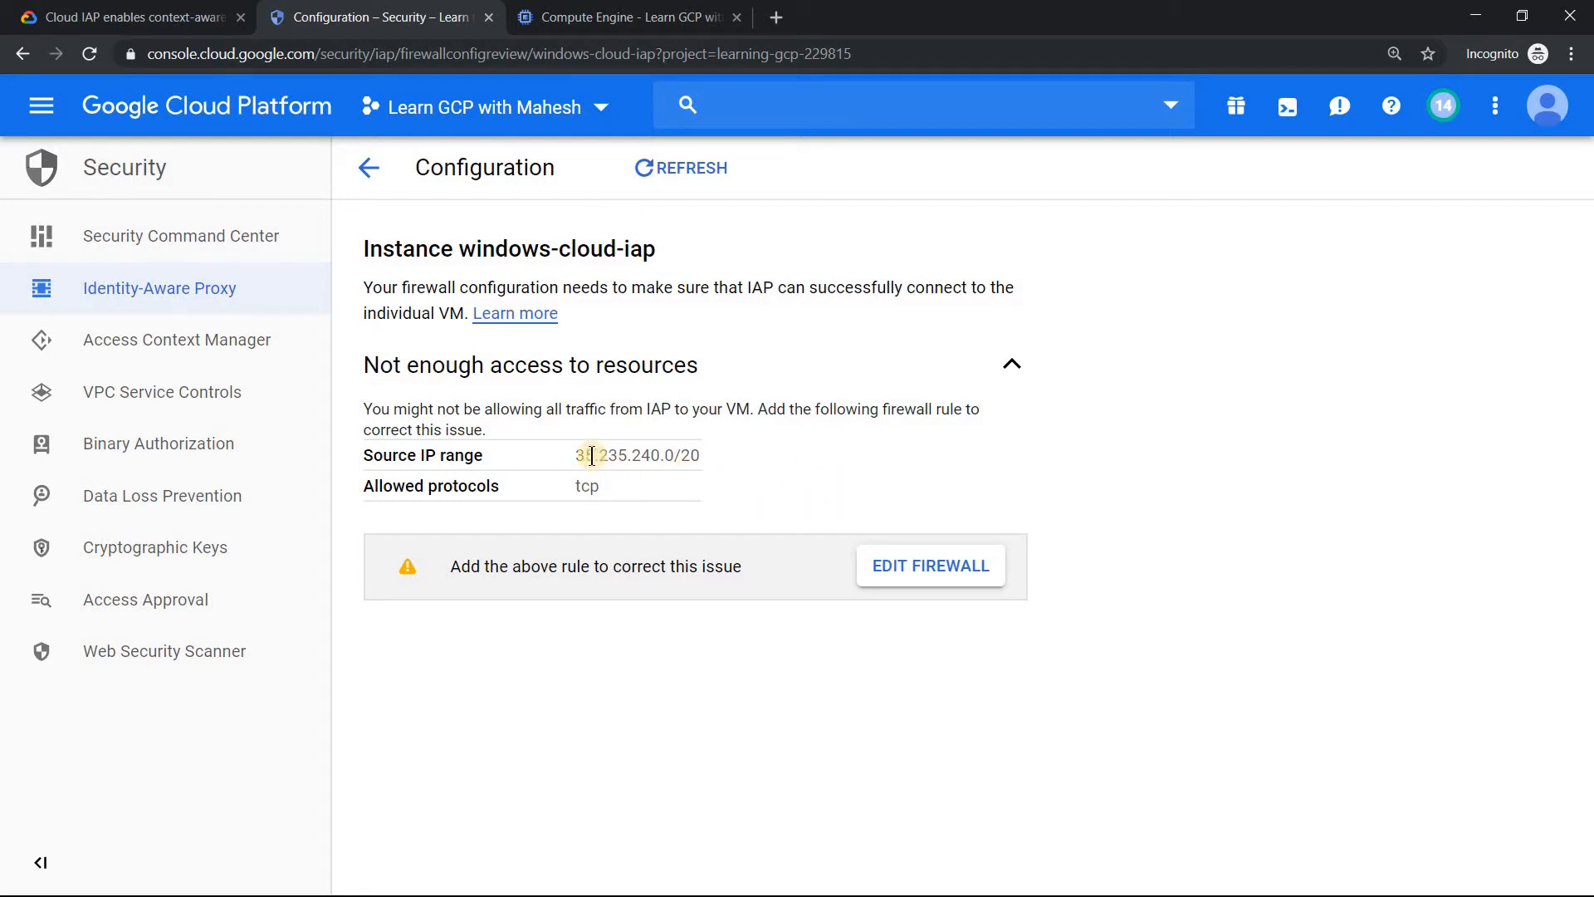
Copy the required source IP range 35.235.240.0/20 from the instance's configuration details.
drag(575, 458, 695, 438)
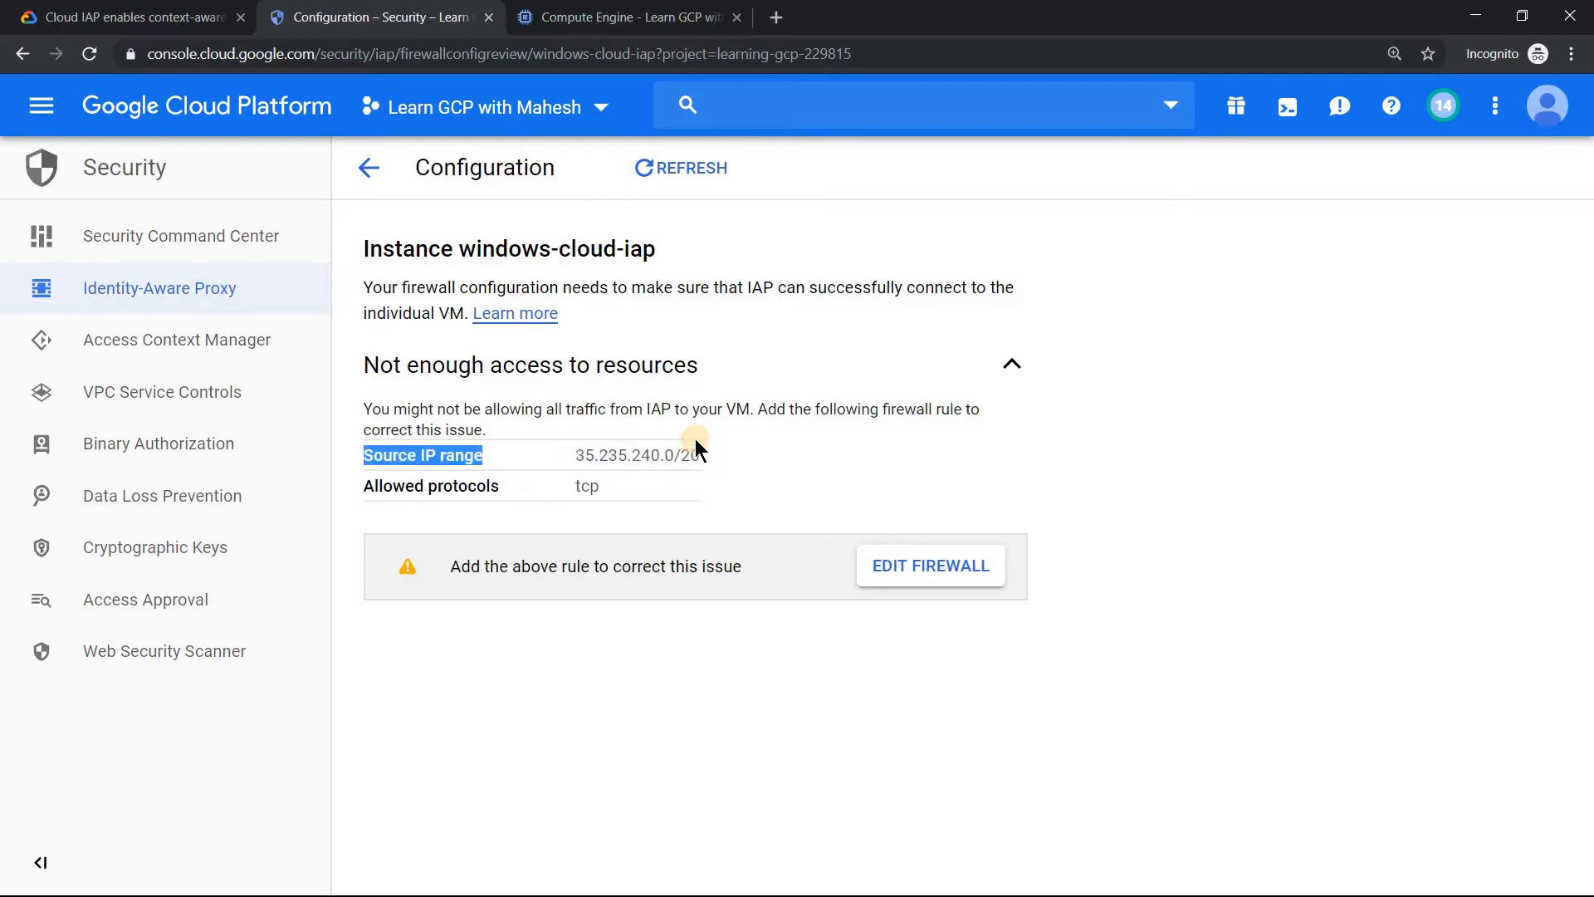
click(732, 463)
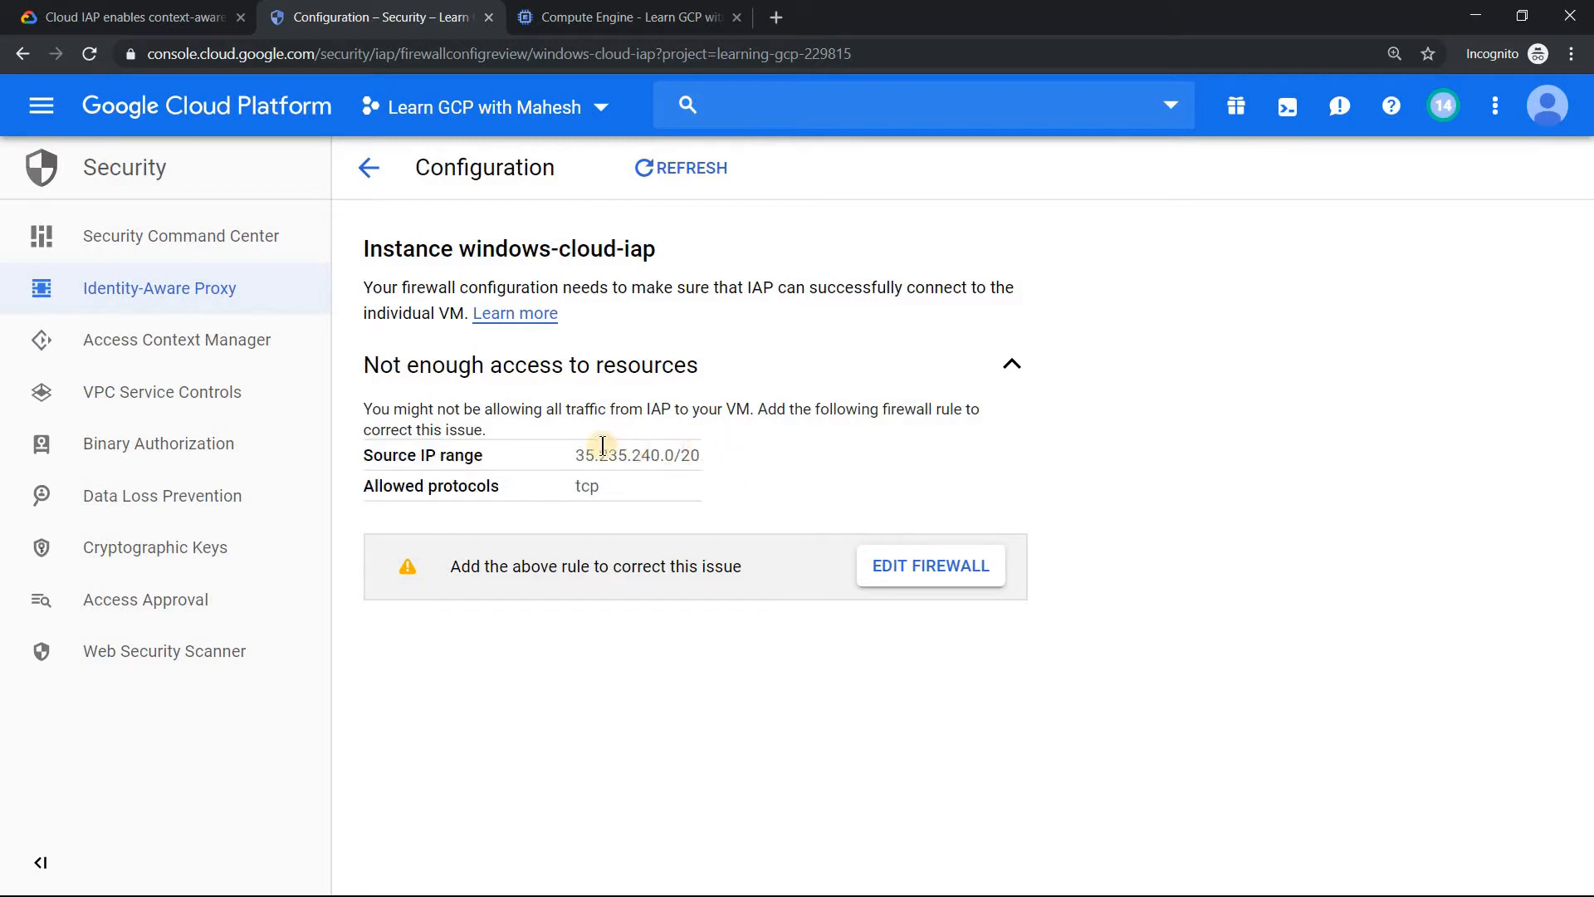
drag(576, 453, 700, 452)
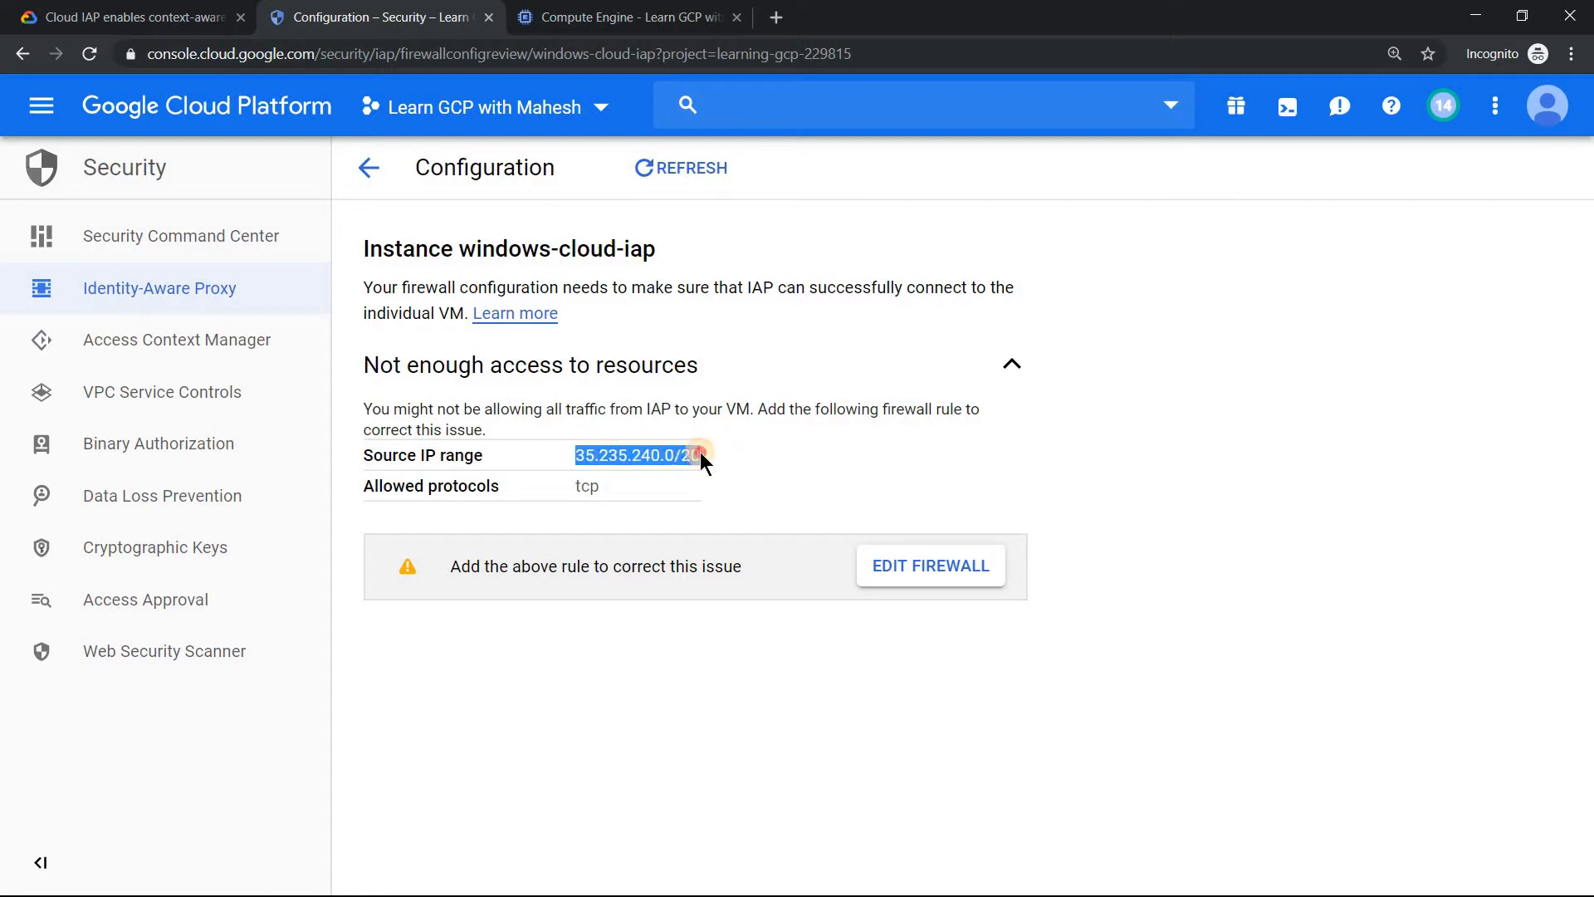
right_click(679, 455)
click(711, 471)
Open the firewall settings for the instance and start a new firewall rule named cloud-iap-fw.
click(956, 571)
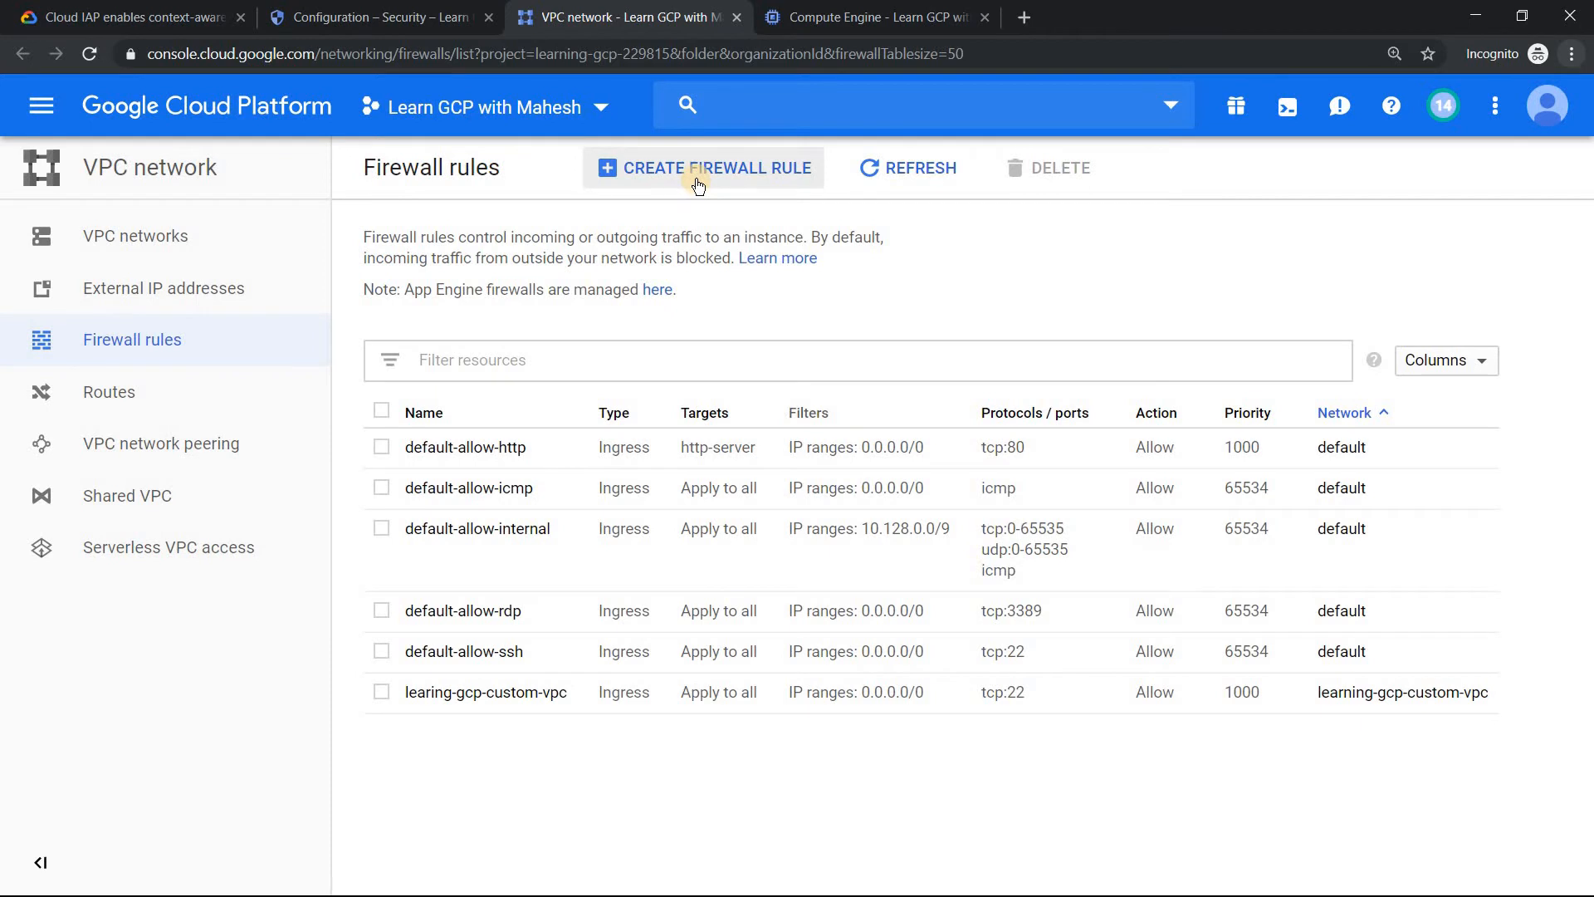
click(698, 183)
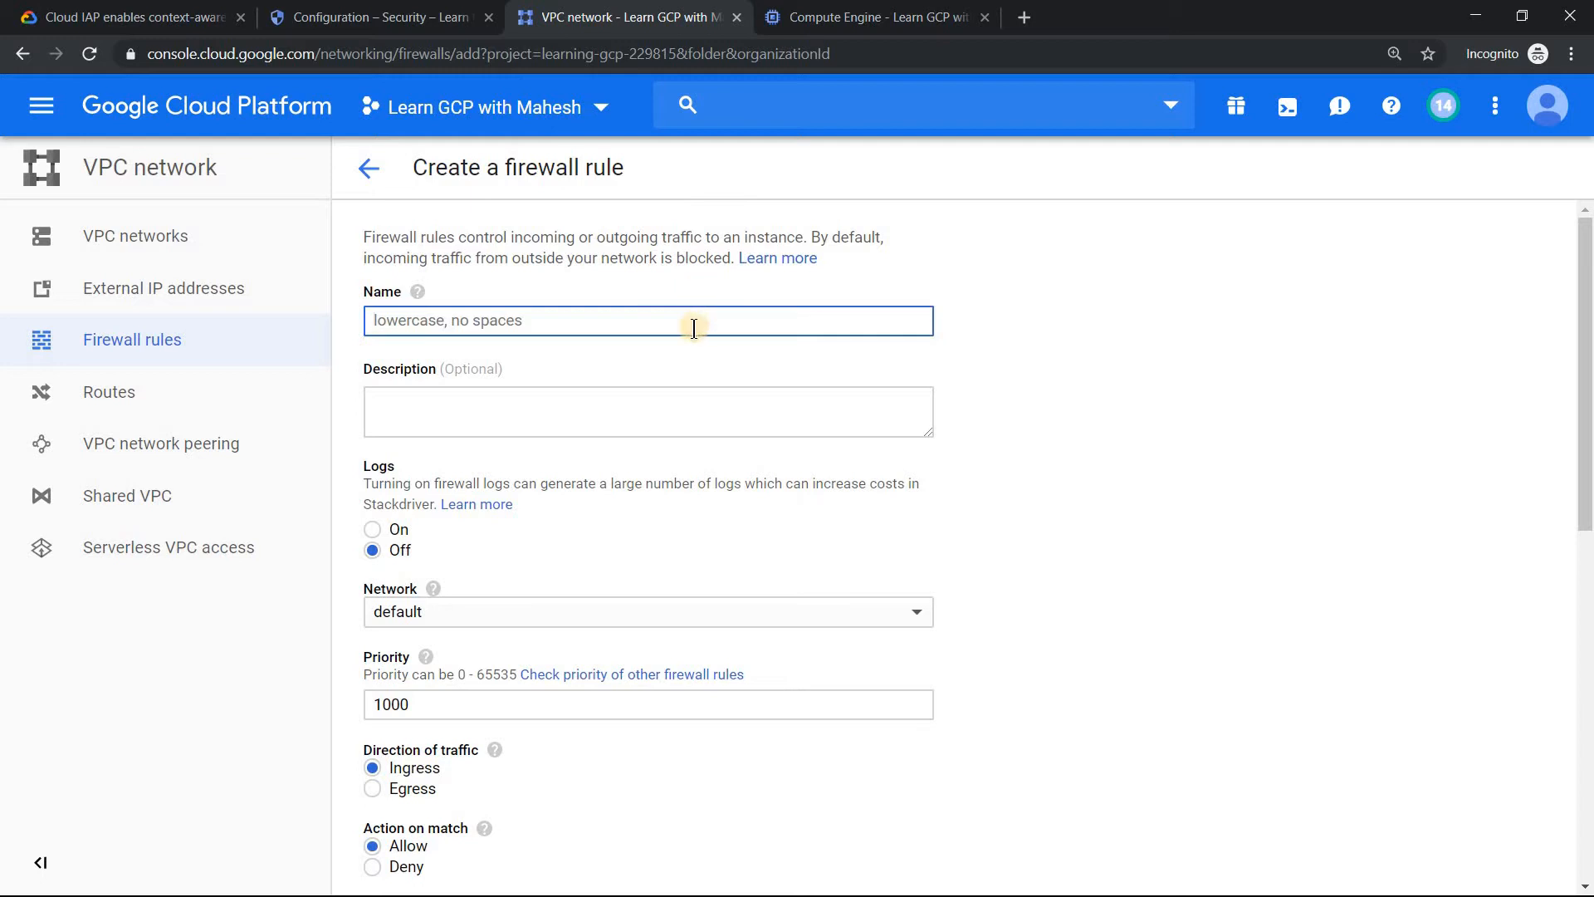
text(cloud-iap-fw)
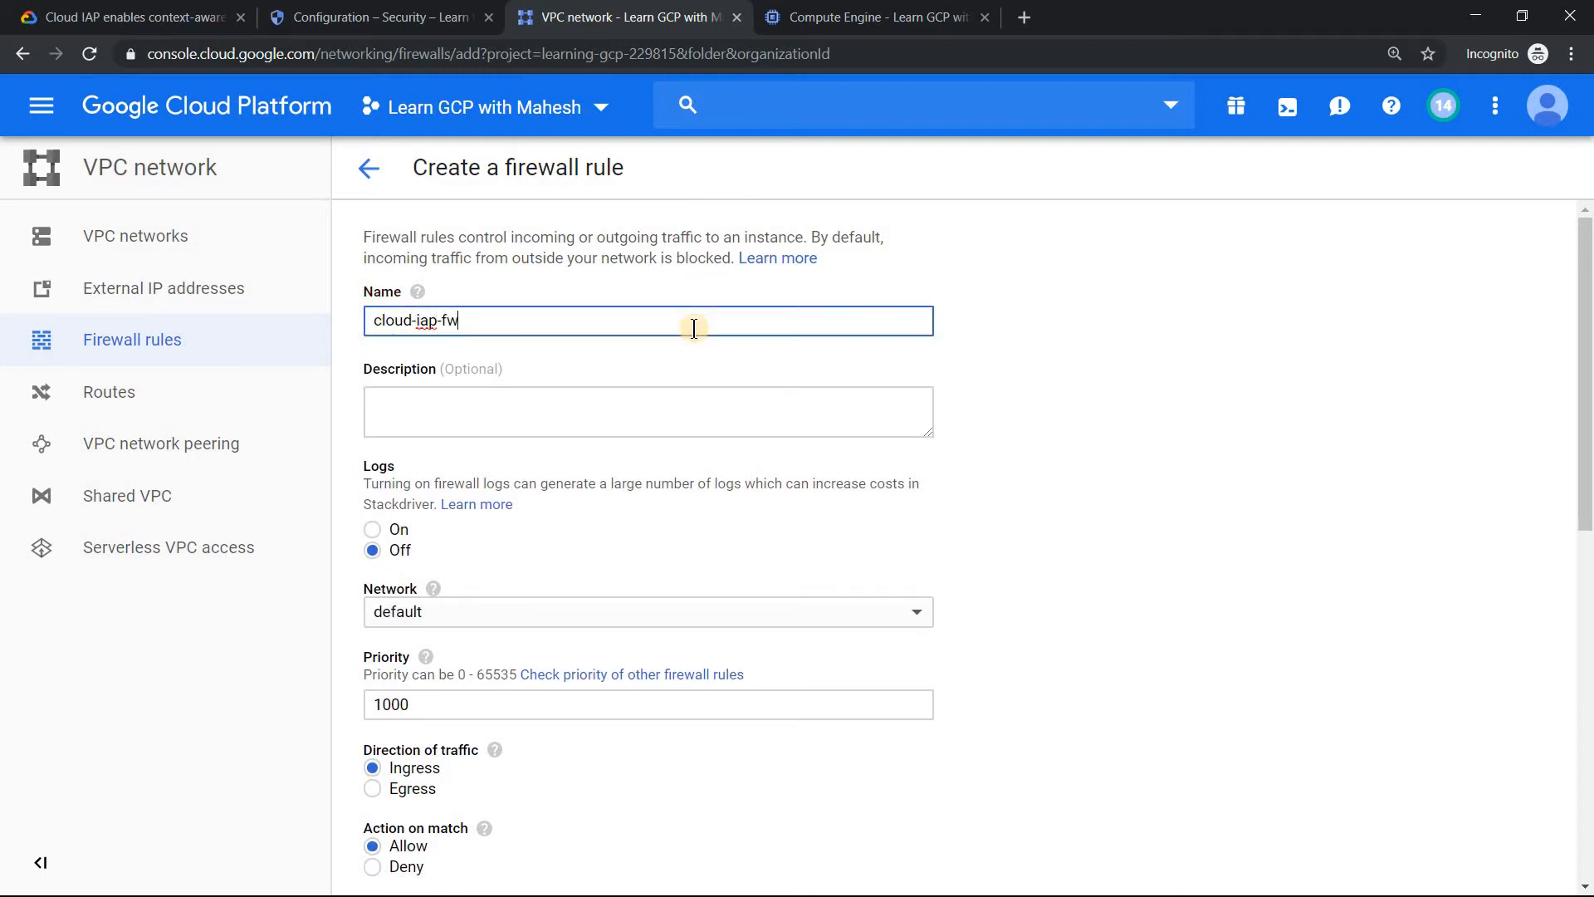
Set the rule's targets to All instances in the network and add 35.235.240.0/20 as the source IP range.
drag(1584, 383, 1583, 504)
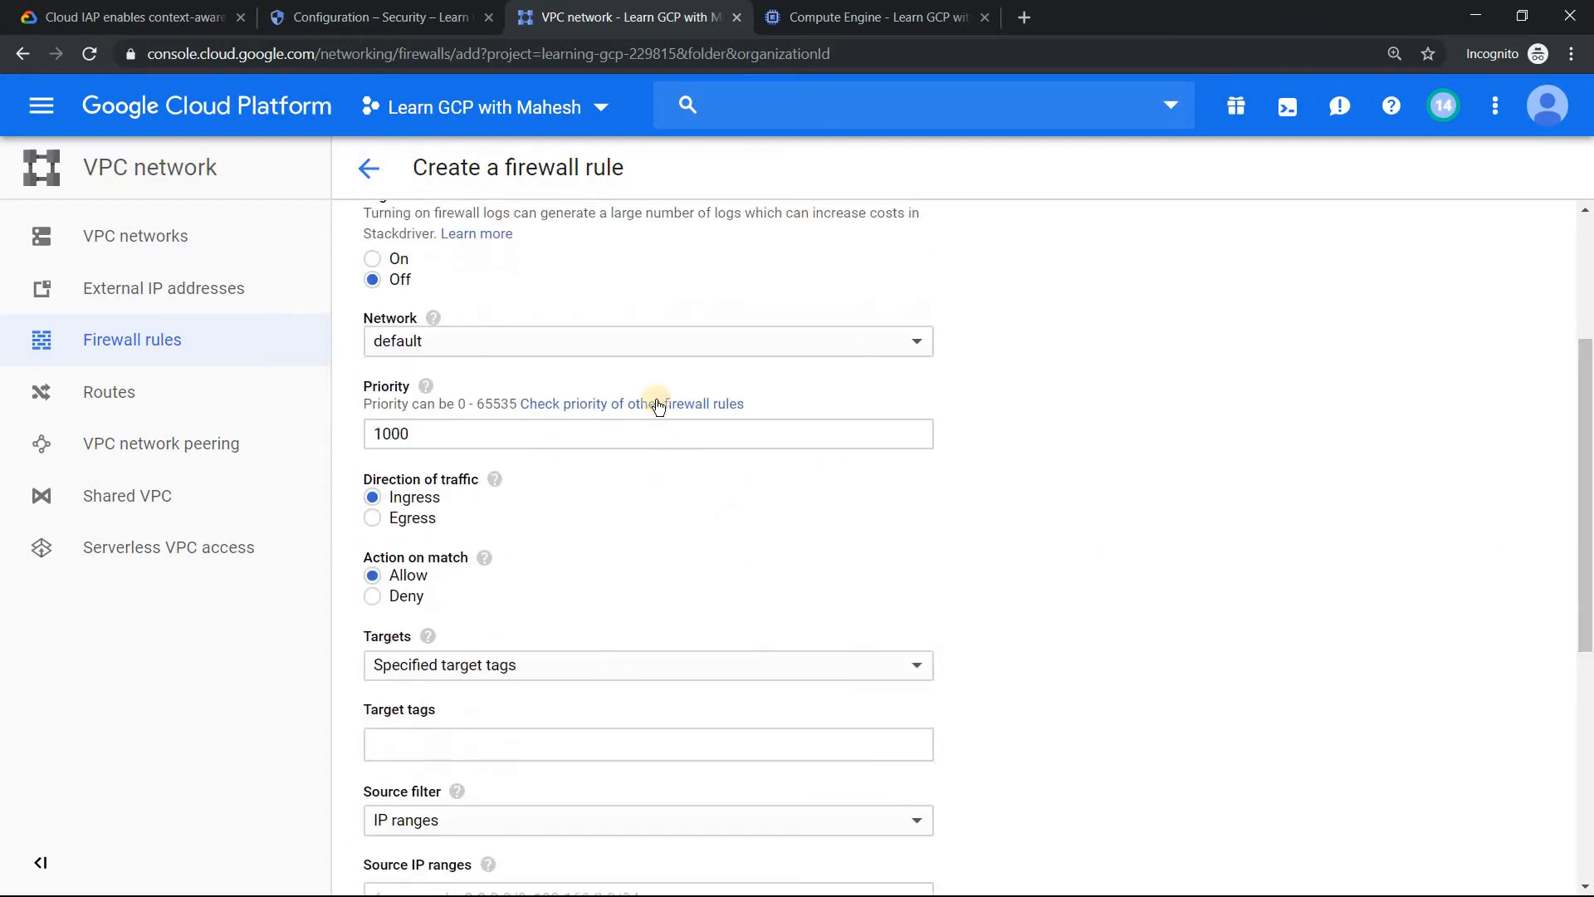
click(523, 671)
click(492, 641)
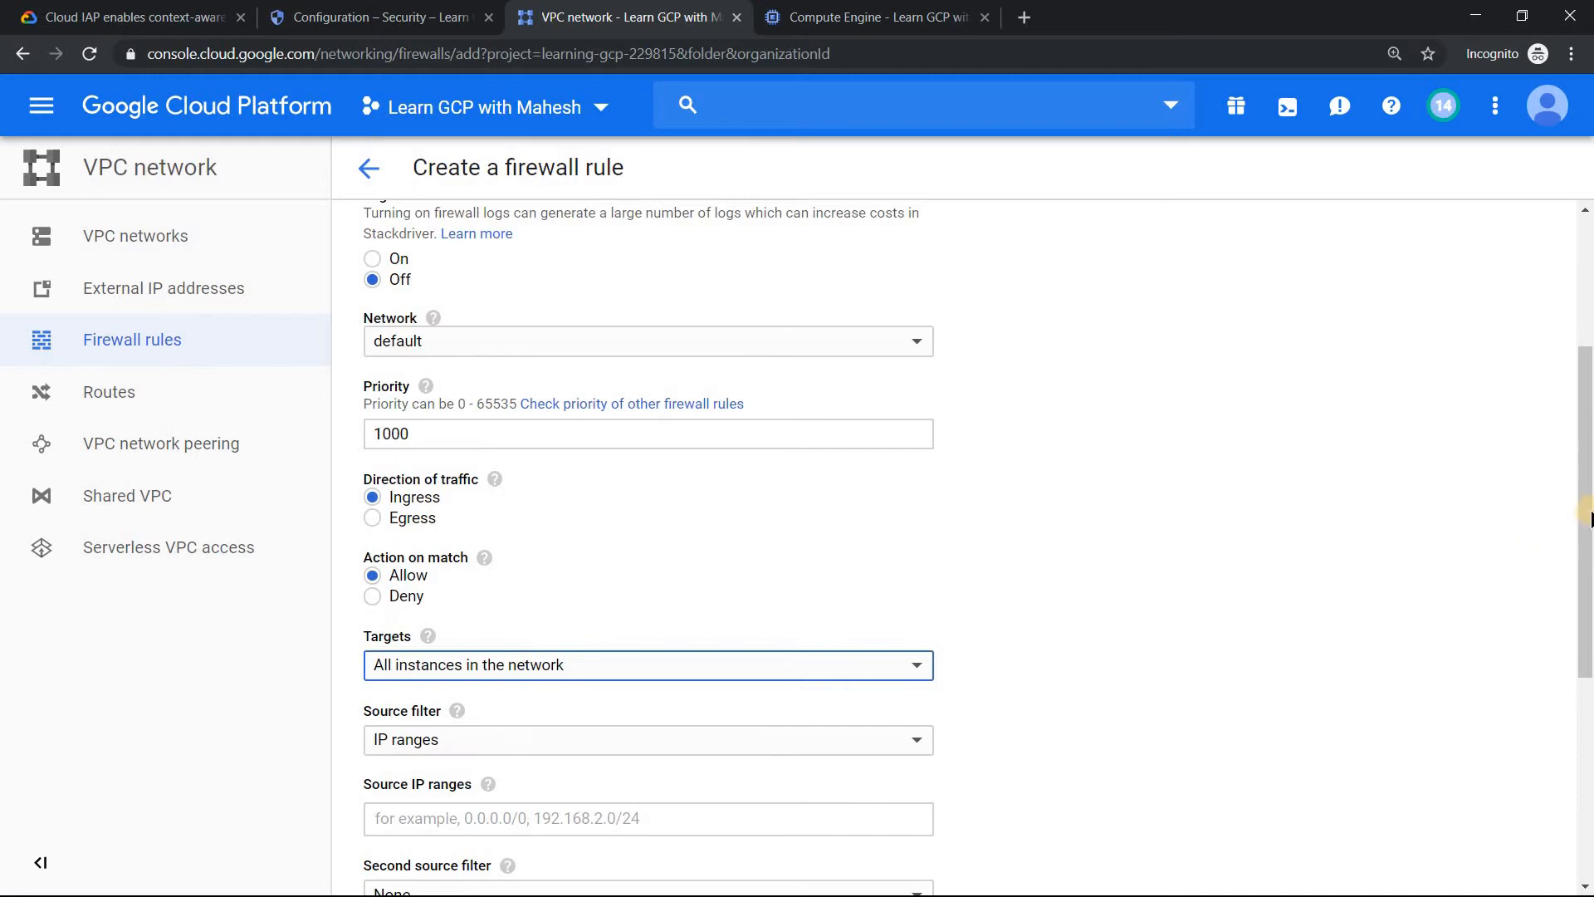
drag(1588, 519, 1587, 633)
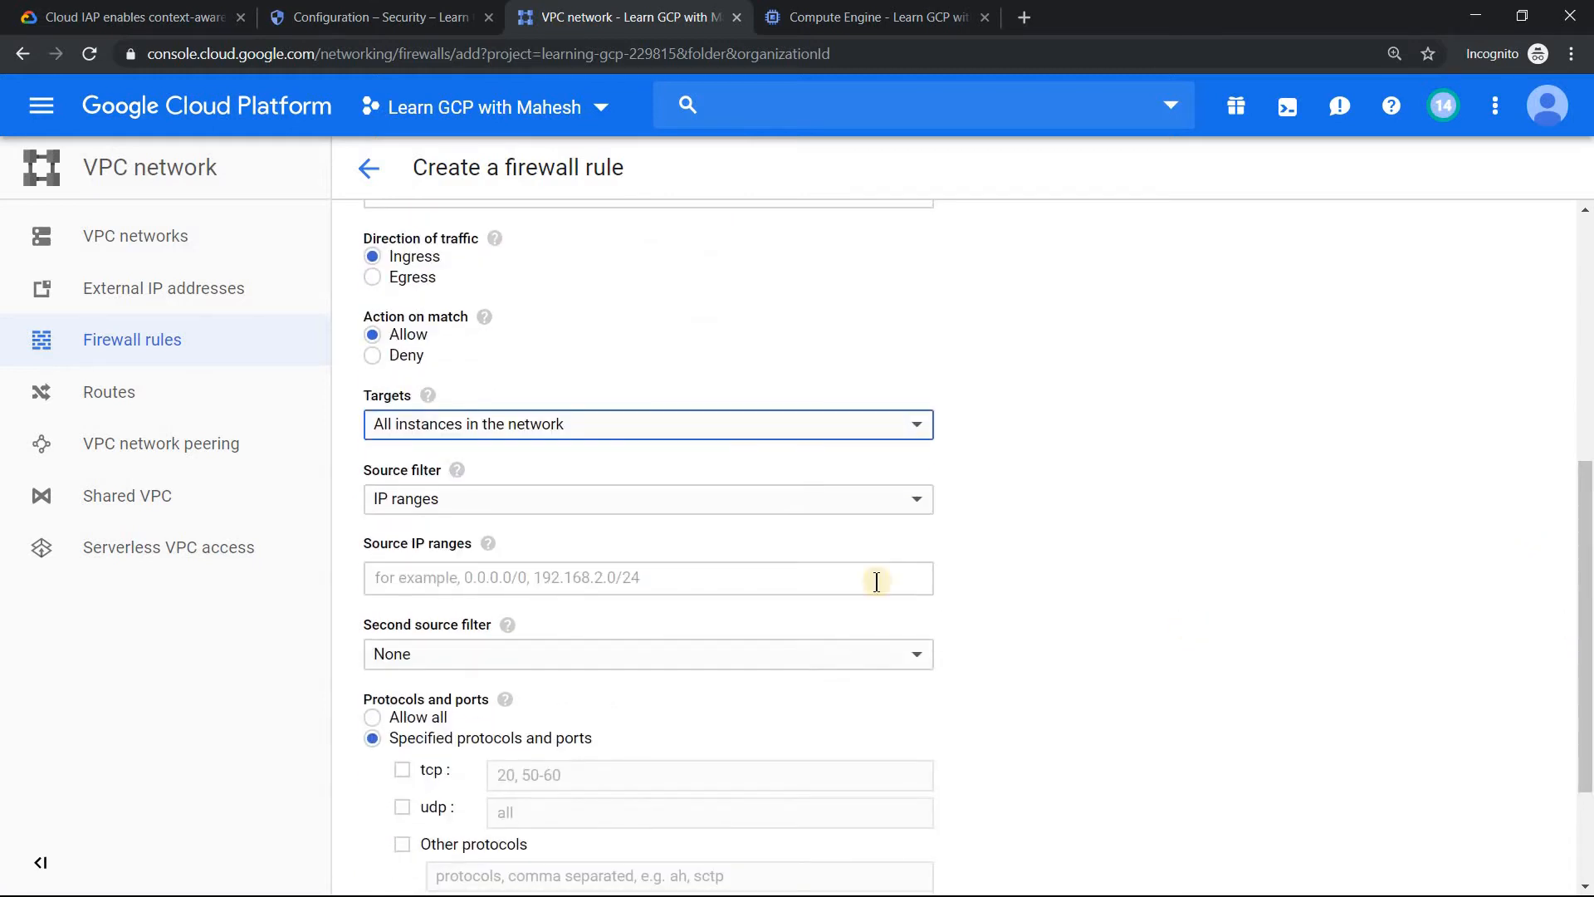
click(641, 574)
key(ctrl+v)
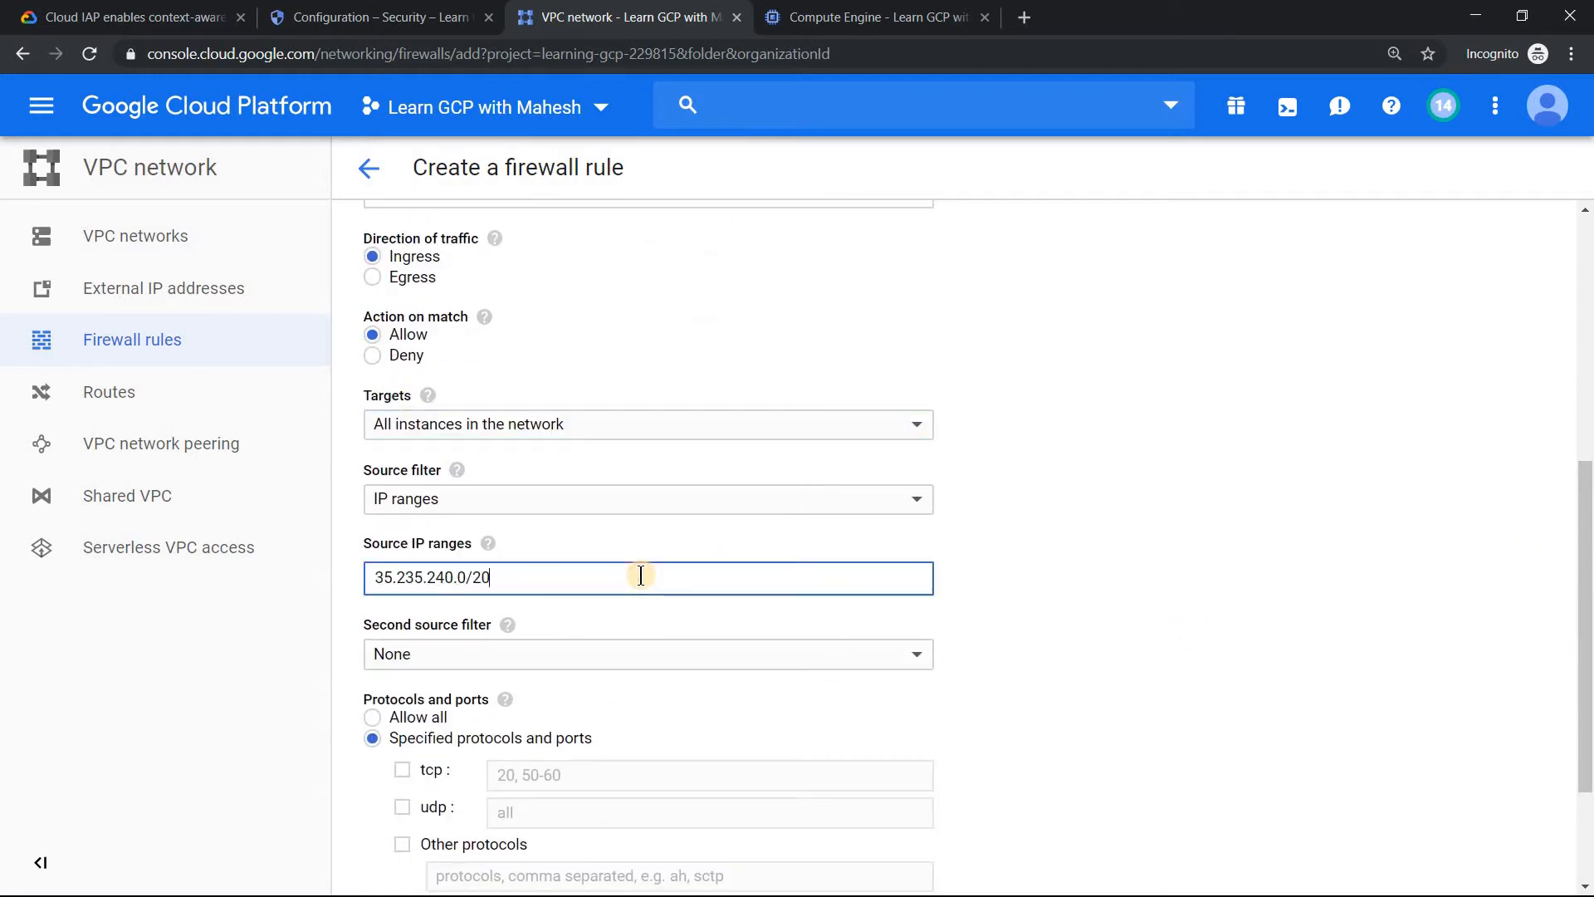
key(Return)
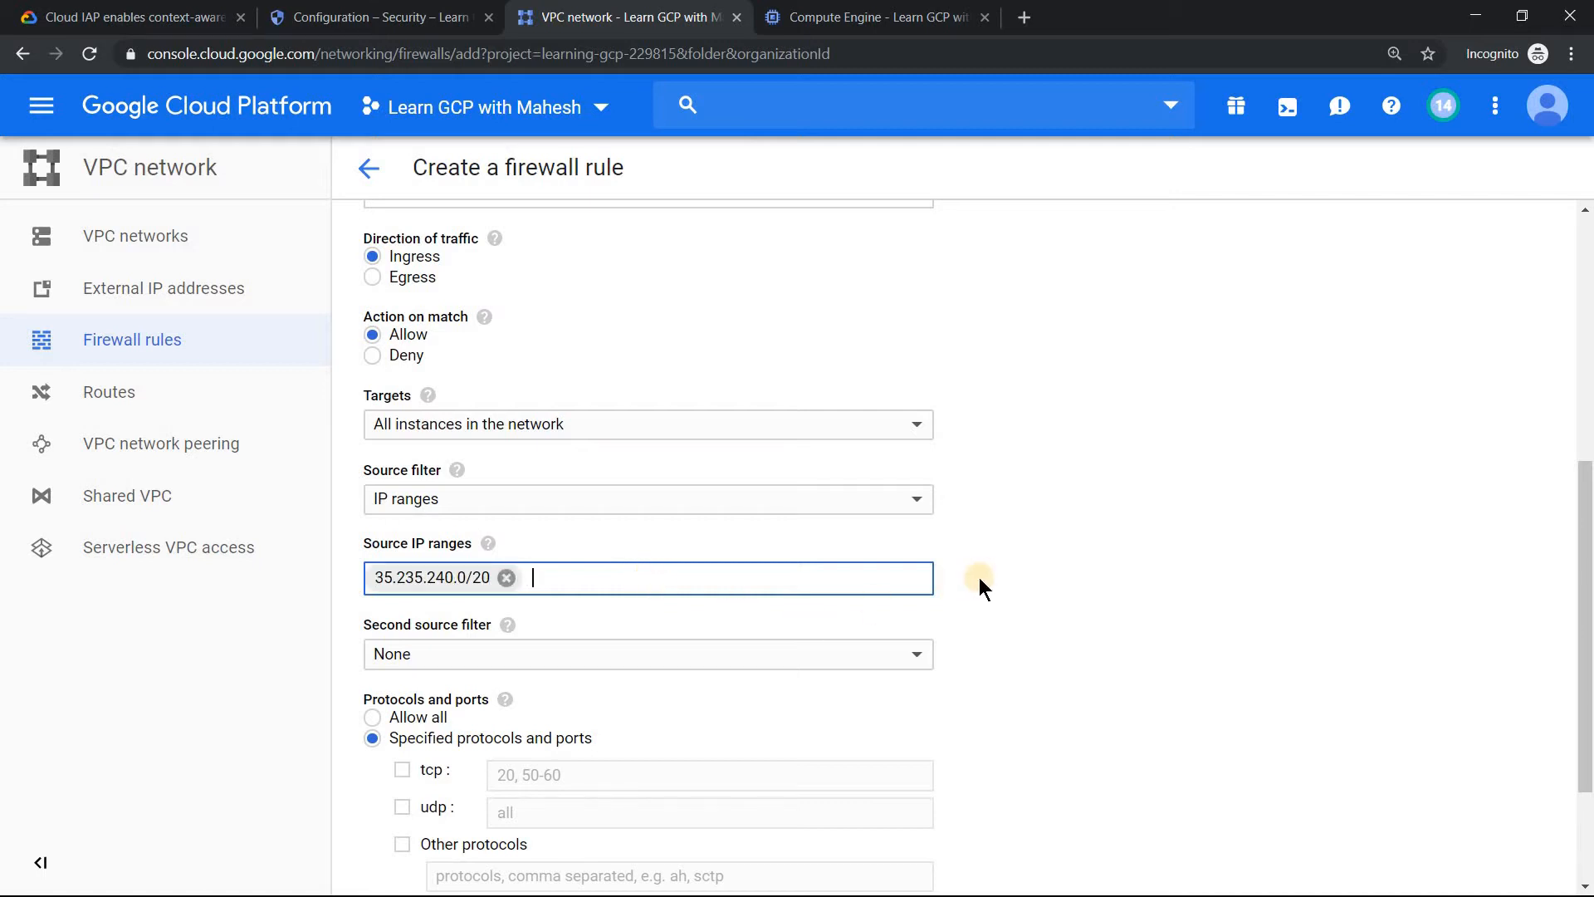
Allow all protocols and ports in the rule and create it.
scroll(1584, 523, down, 2)
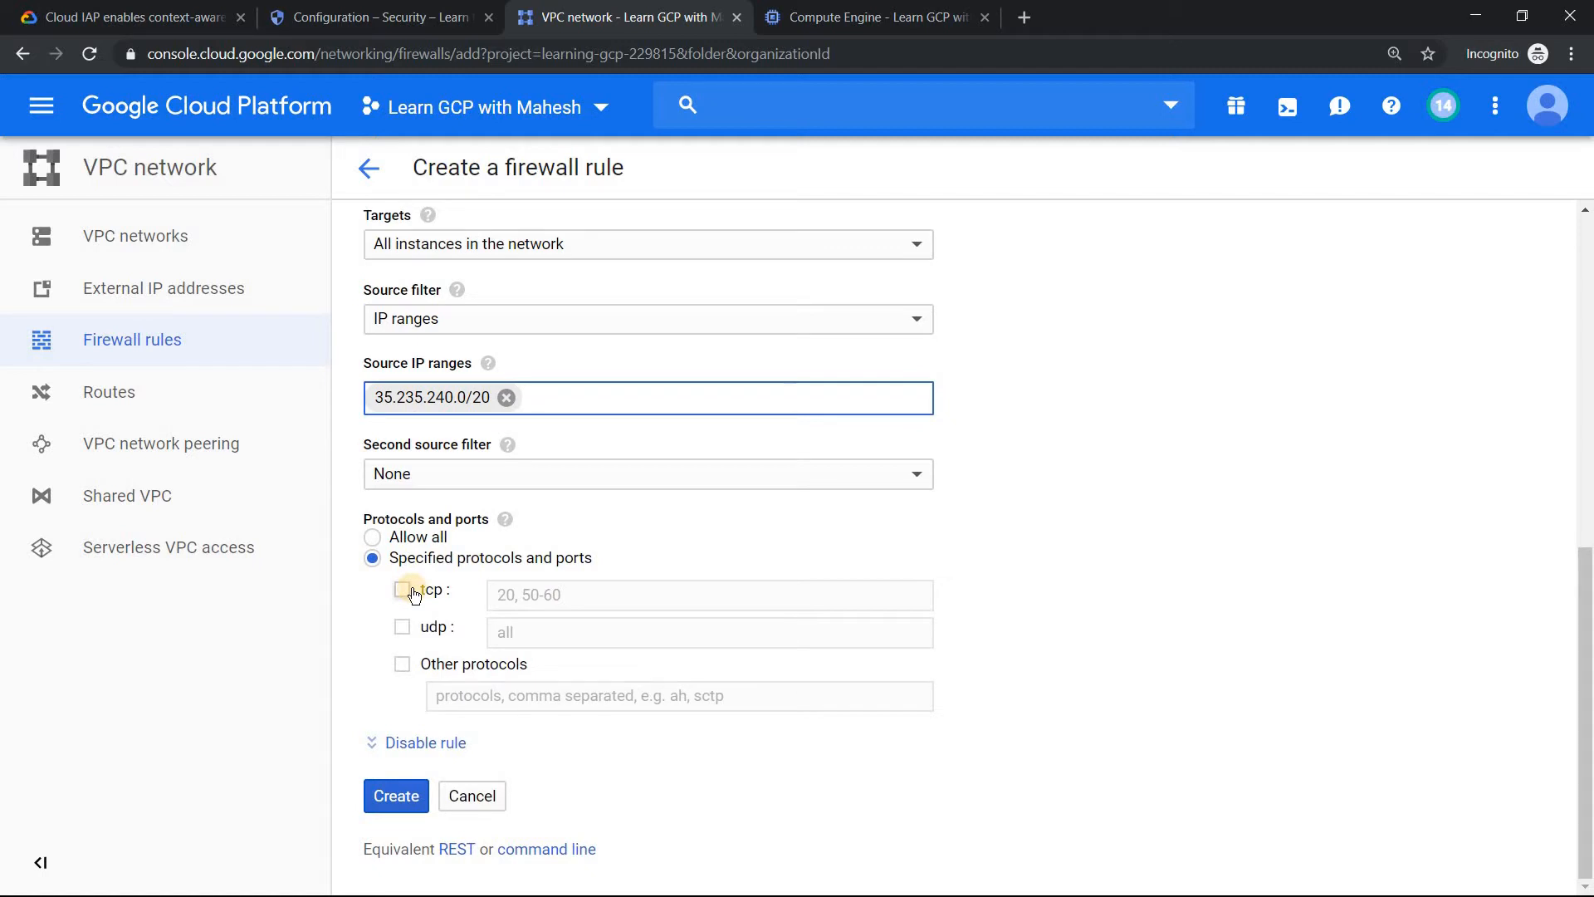
click(375, 539)
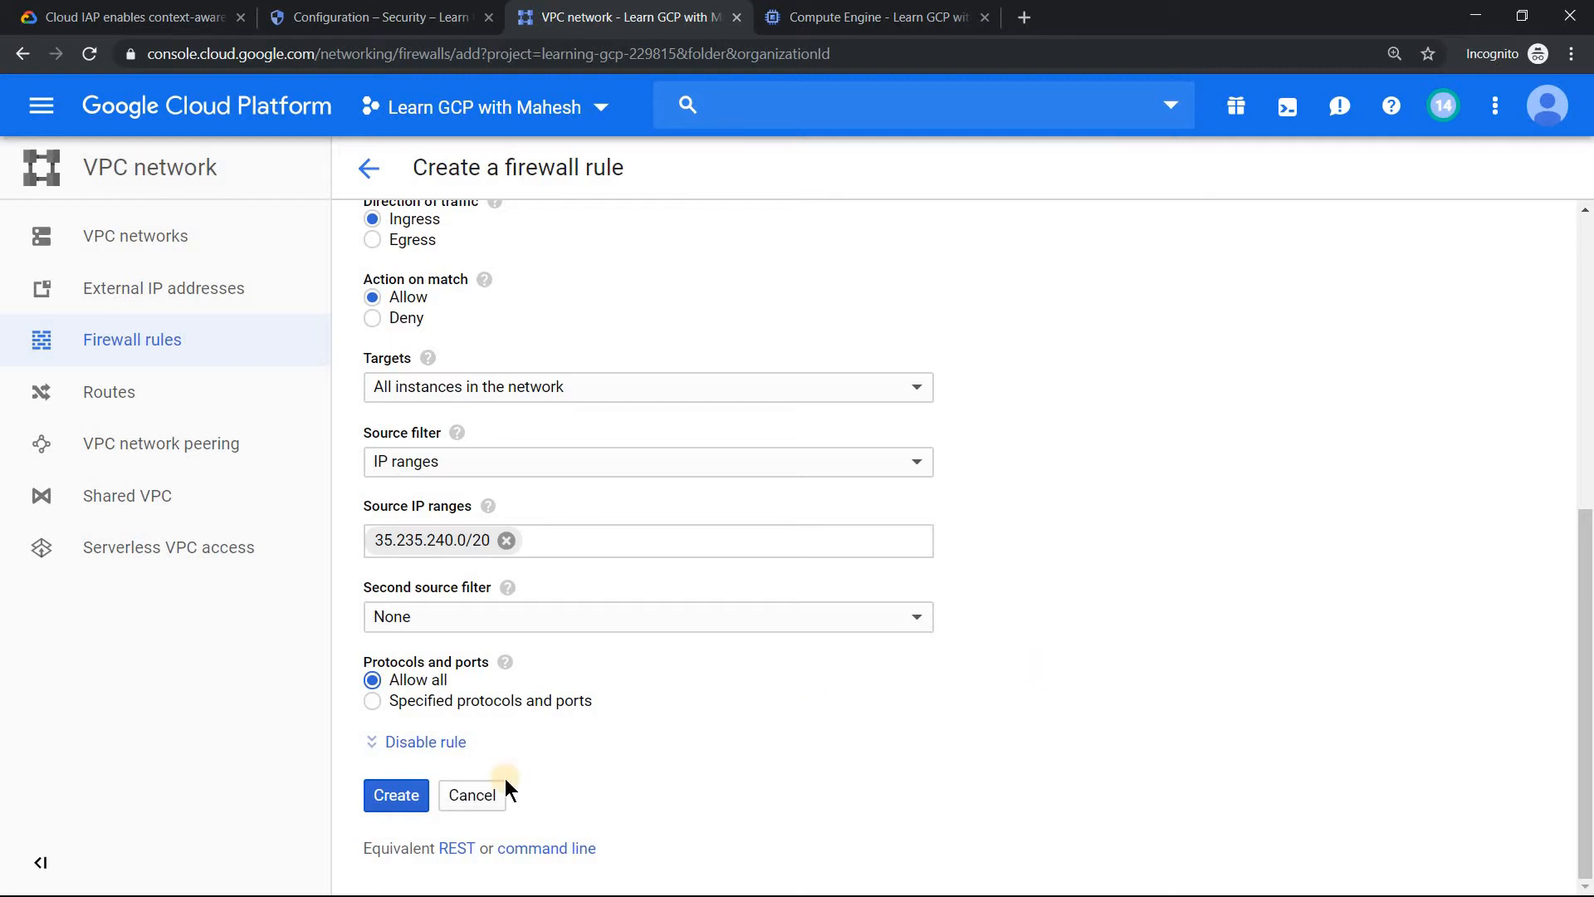
click(406, 794)
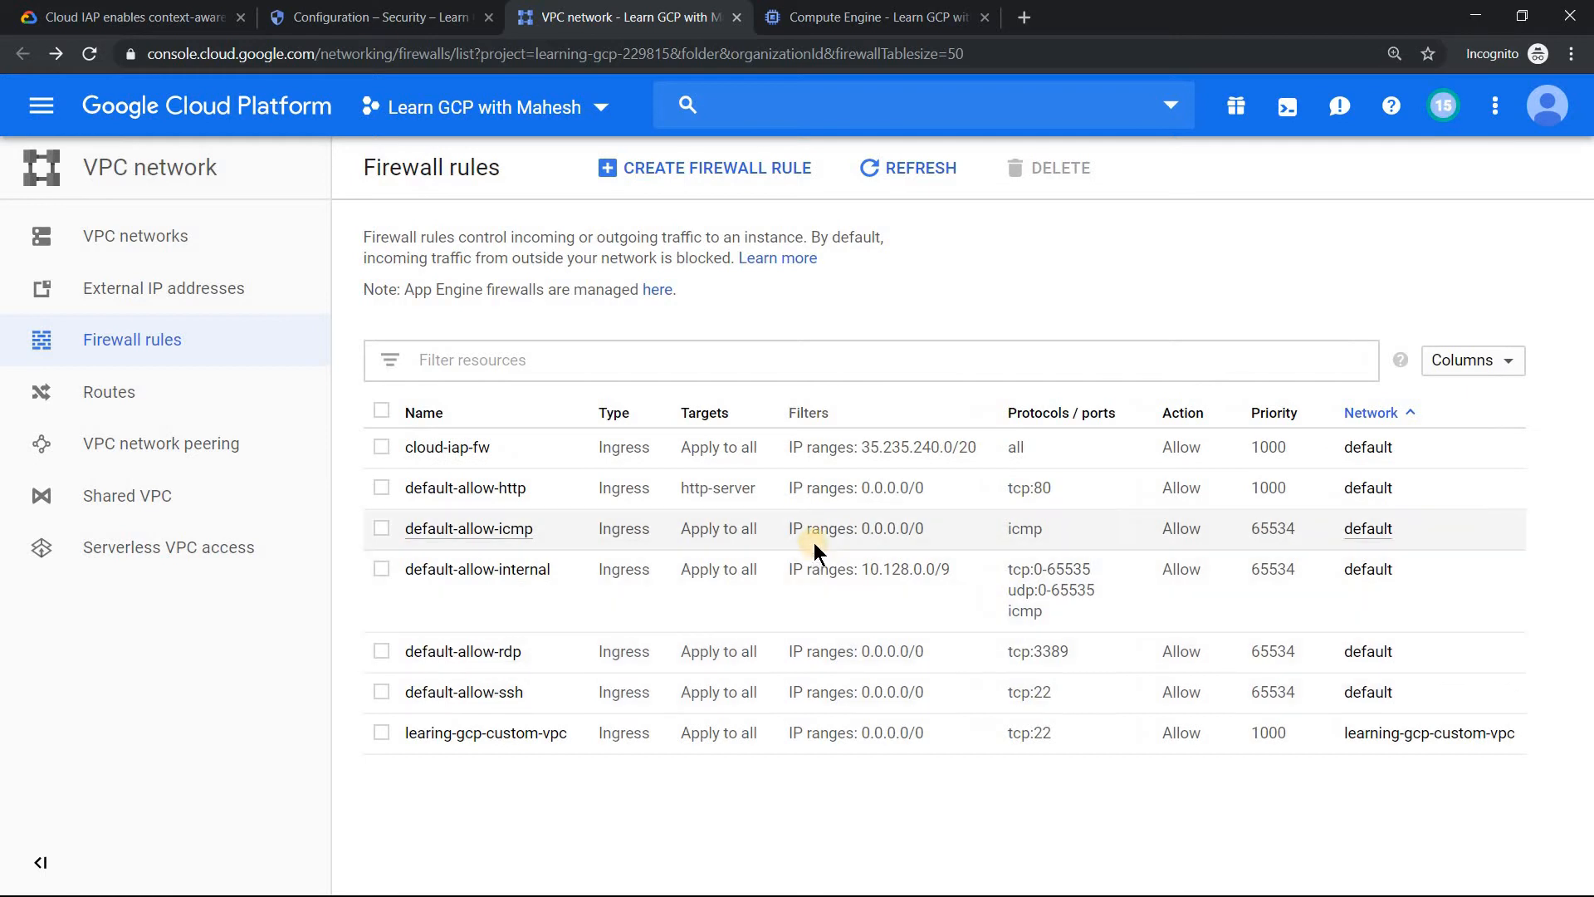
Return to Identity-Aware Proxy and check the configuration status of windows-cloud-iap.
click(382, 16)
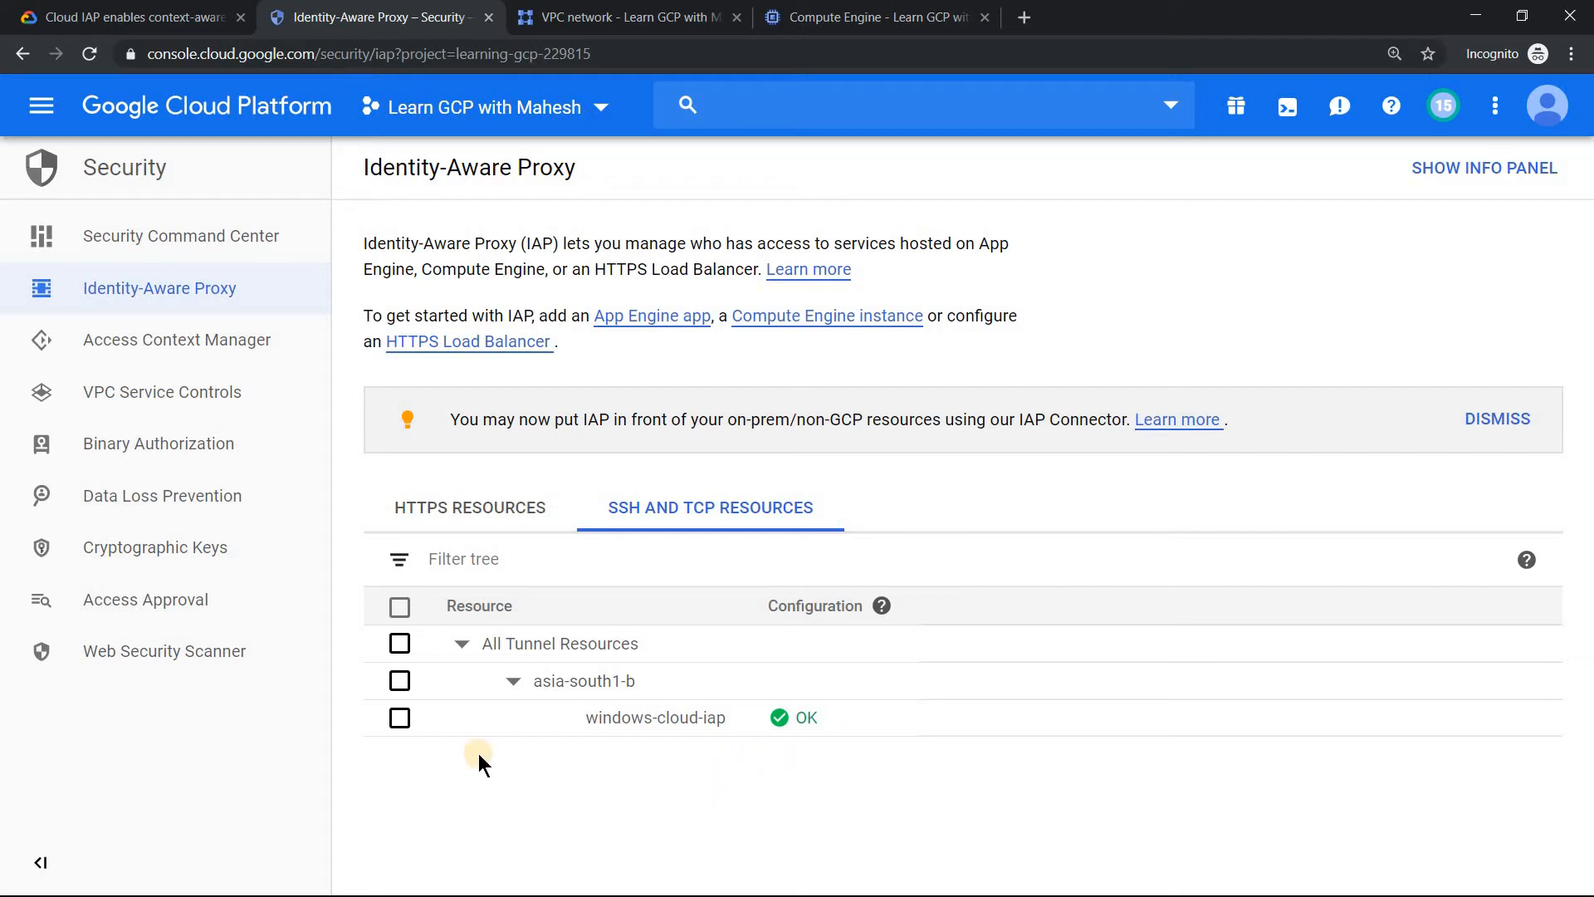
Examine the access permissions of windows-cloud-iap, the VM instances list and the article on RDP access through Cloud IAP.
click(399, 717)
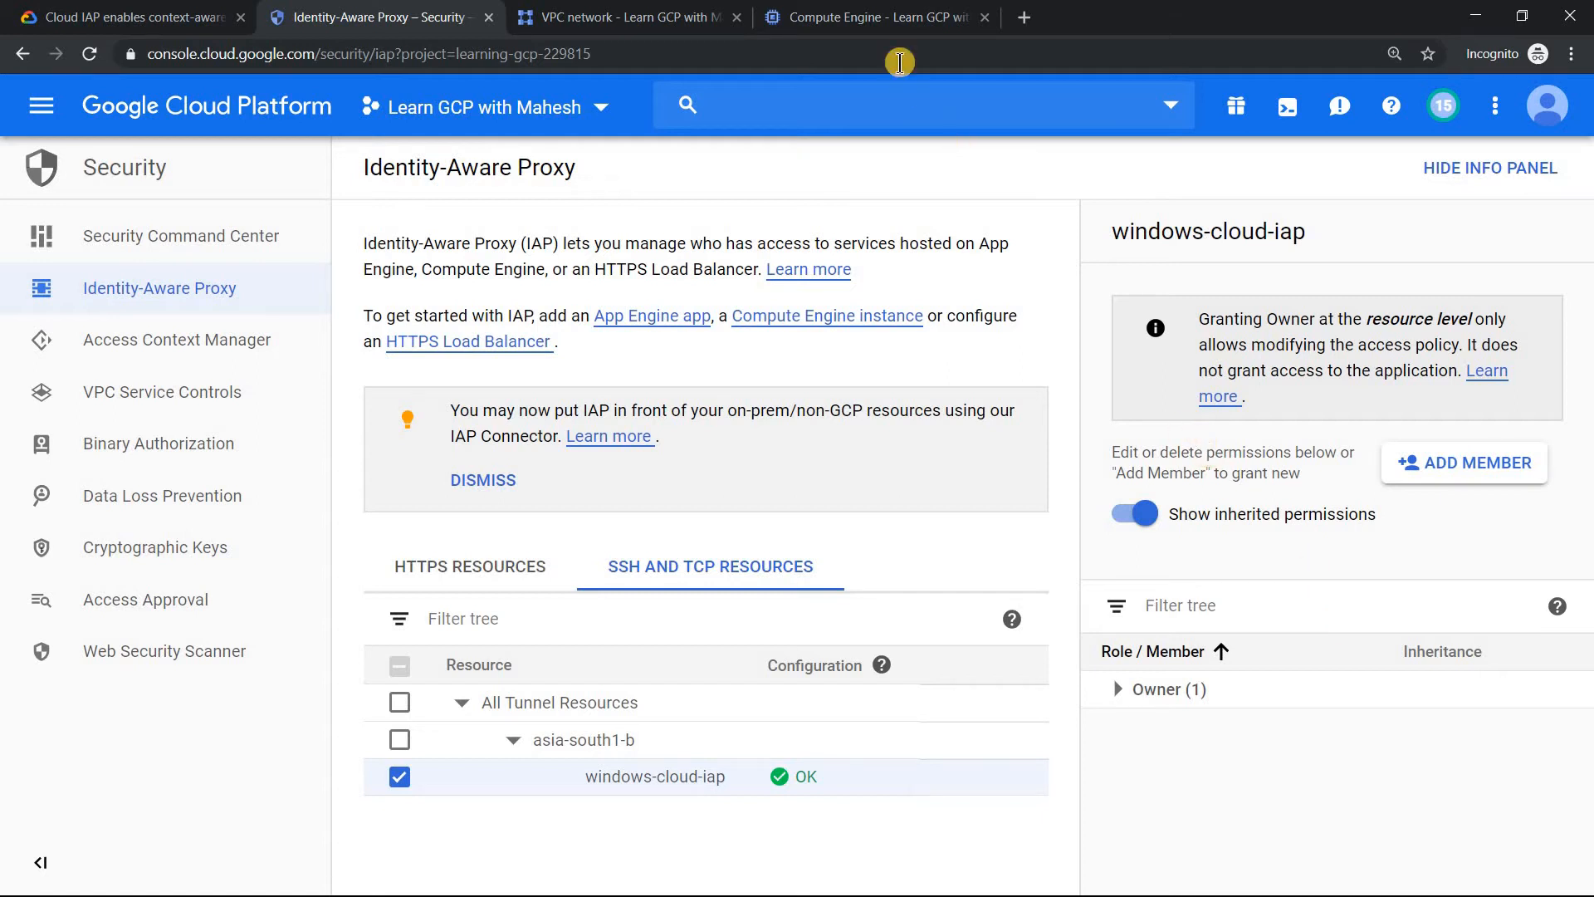
click(862, 5)
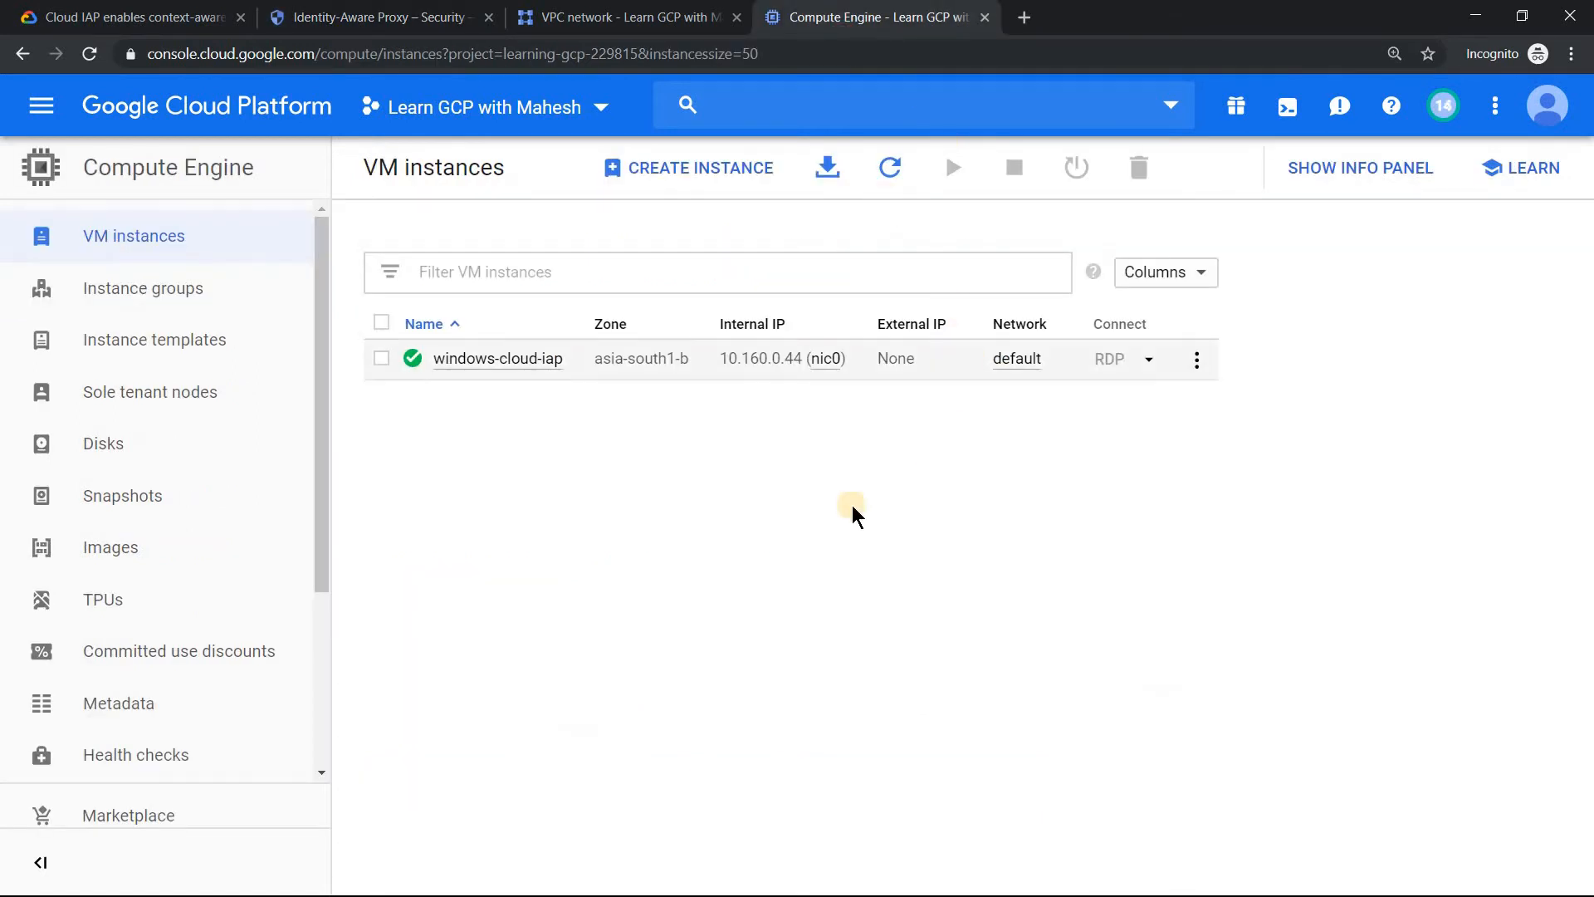
click(174, 10)
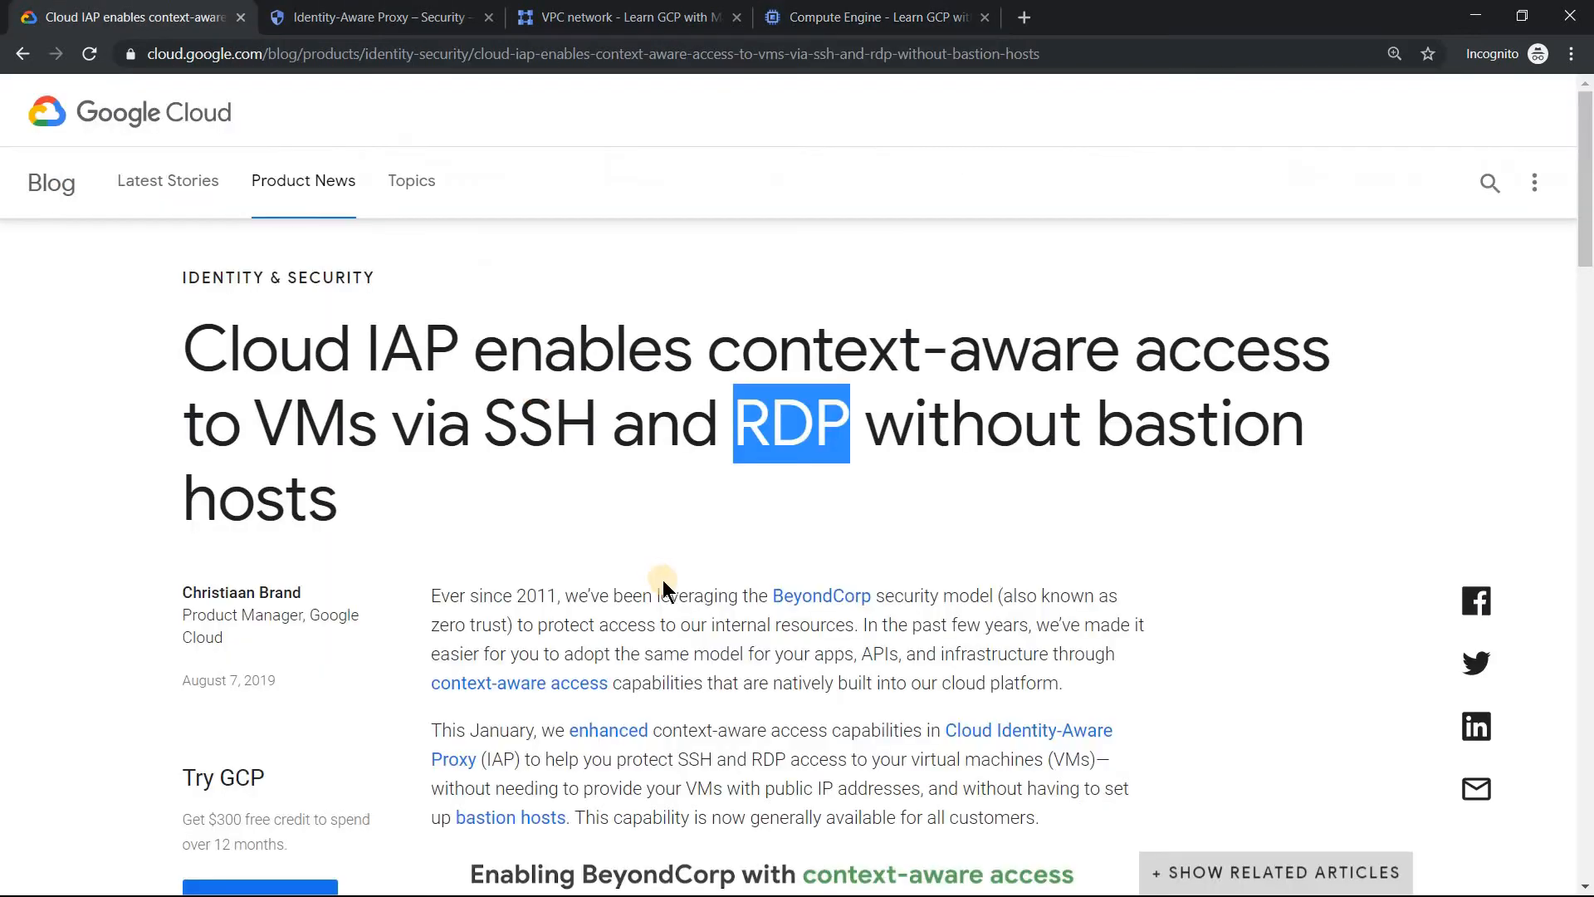
click(862, 11)
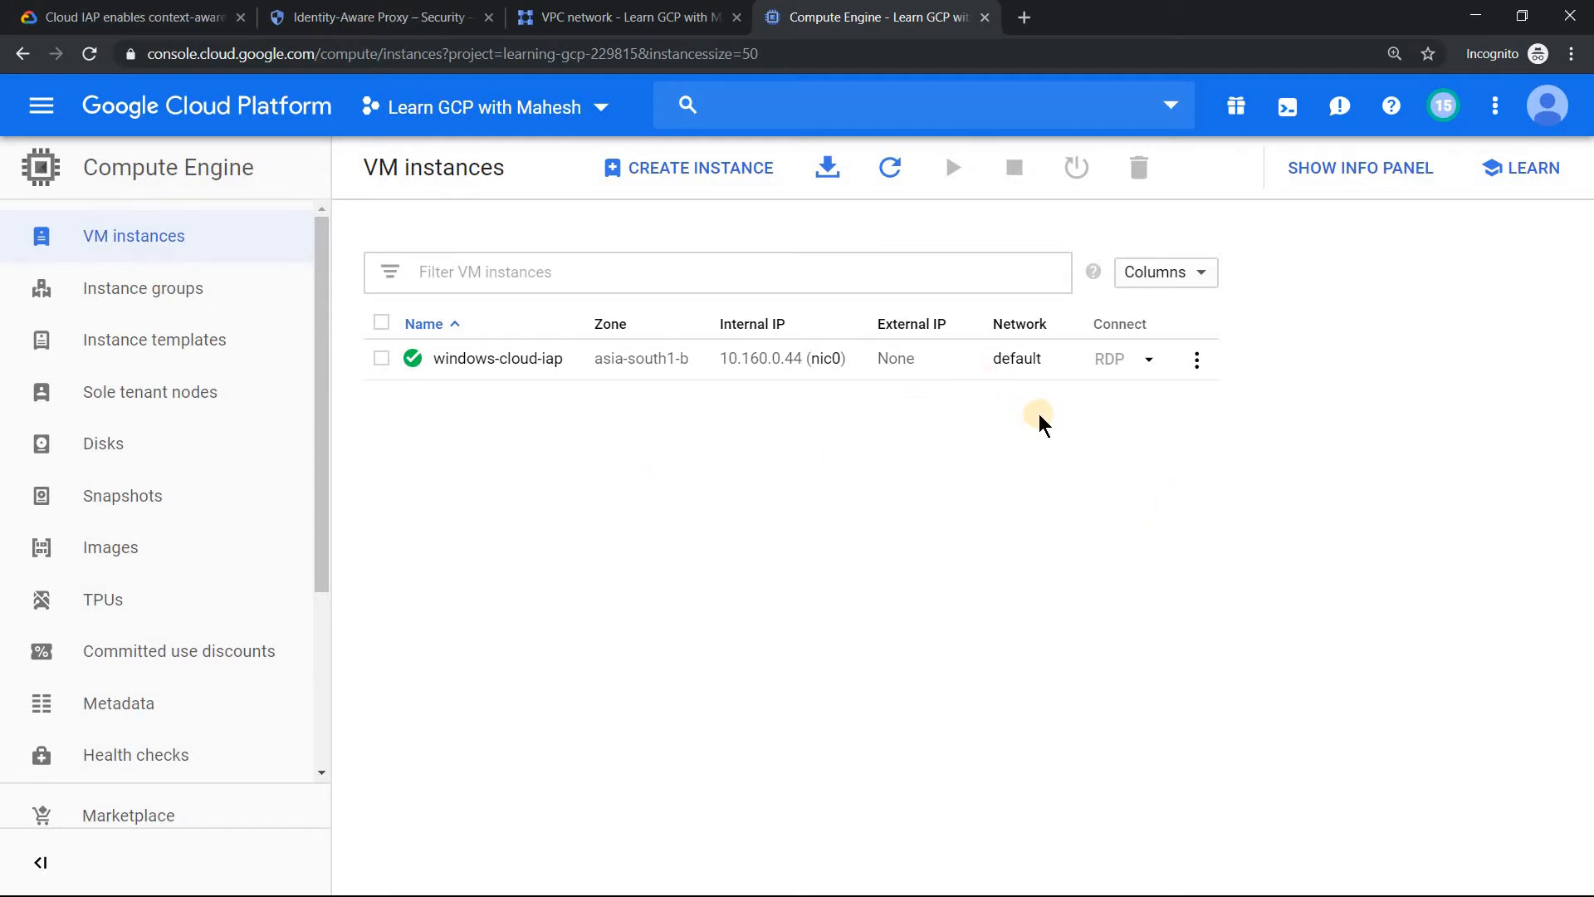
Switch to the Command Prompt and run gcloud beta compute start-iap-tunnel windows-cloud-iap 3389 --local-host-port=localhost:8080, repeating it until the tunnel is listening.
key(alt+Tab)
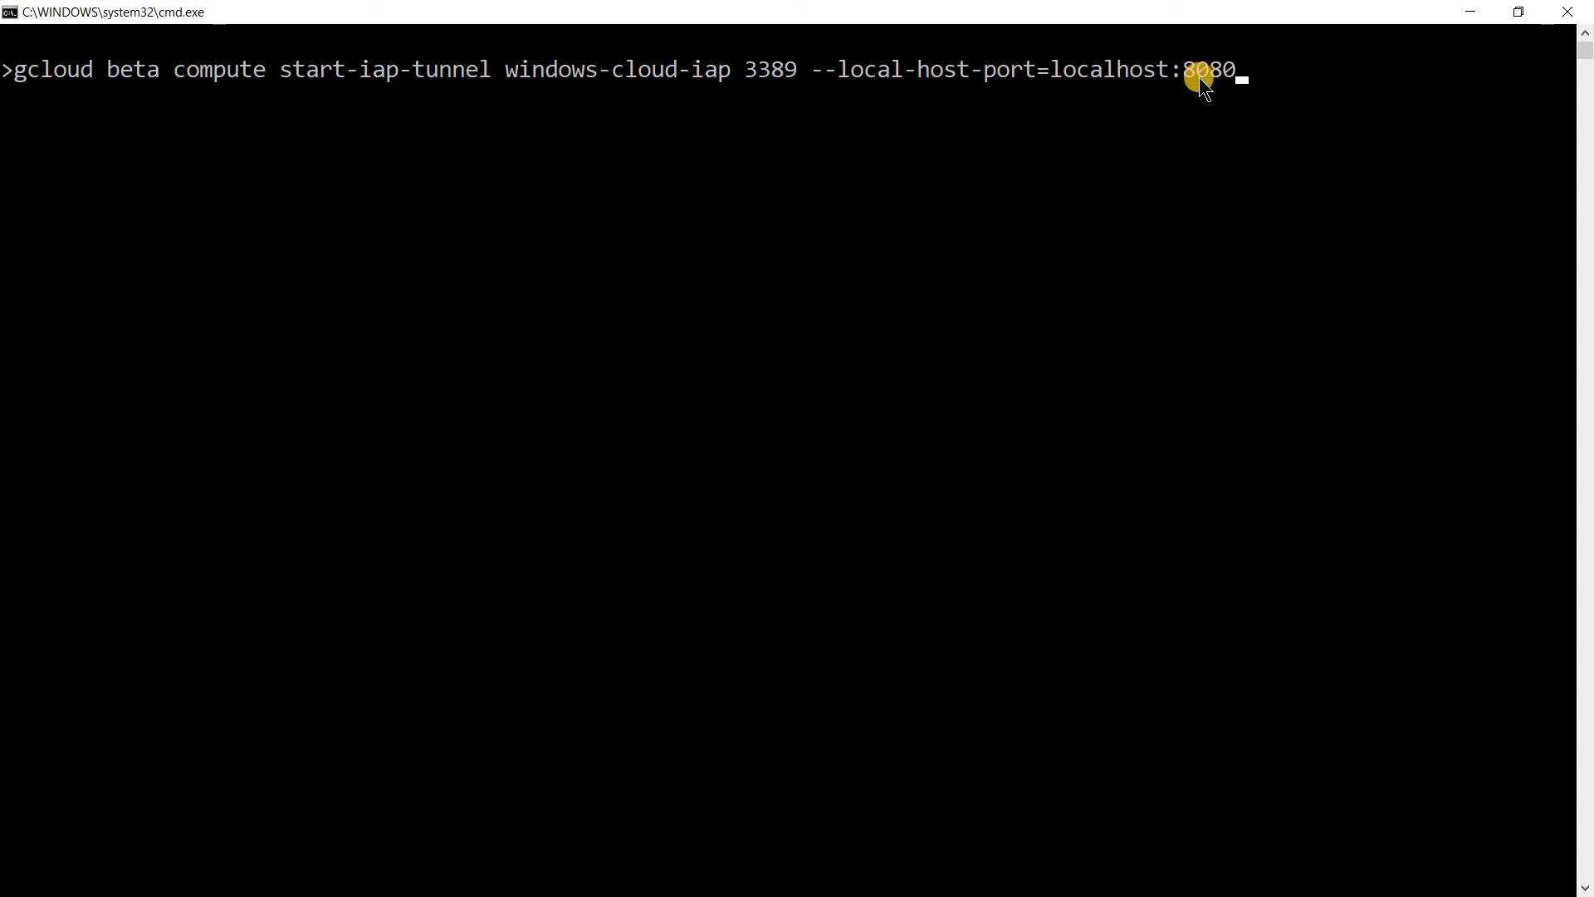
key(Return)
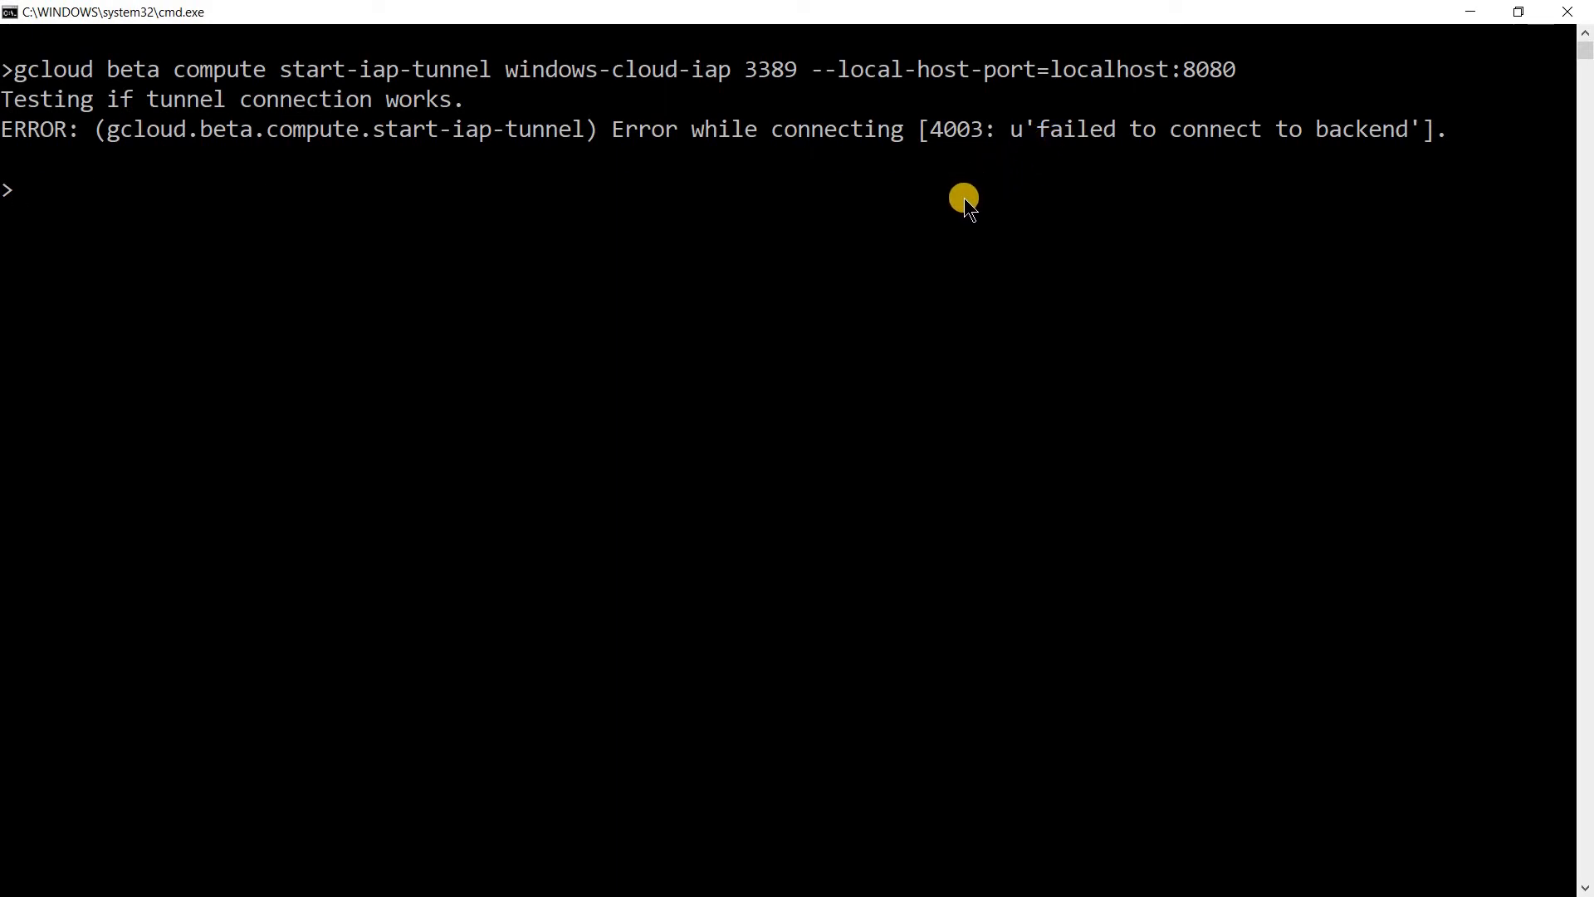
key(Up)
key(Return)
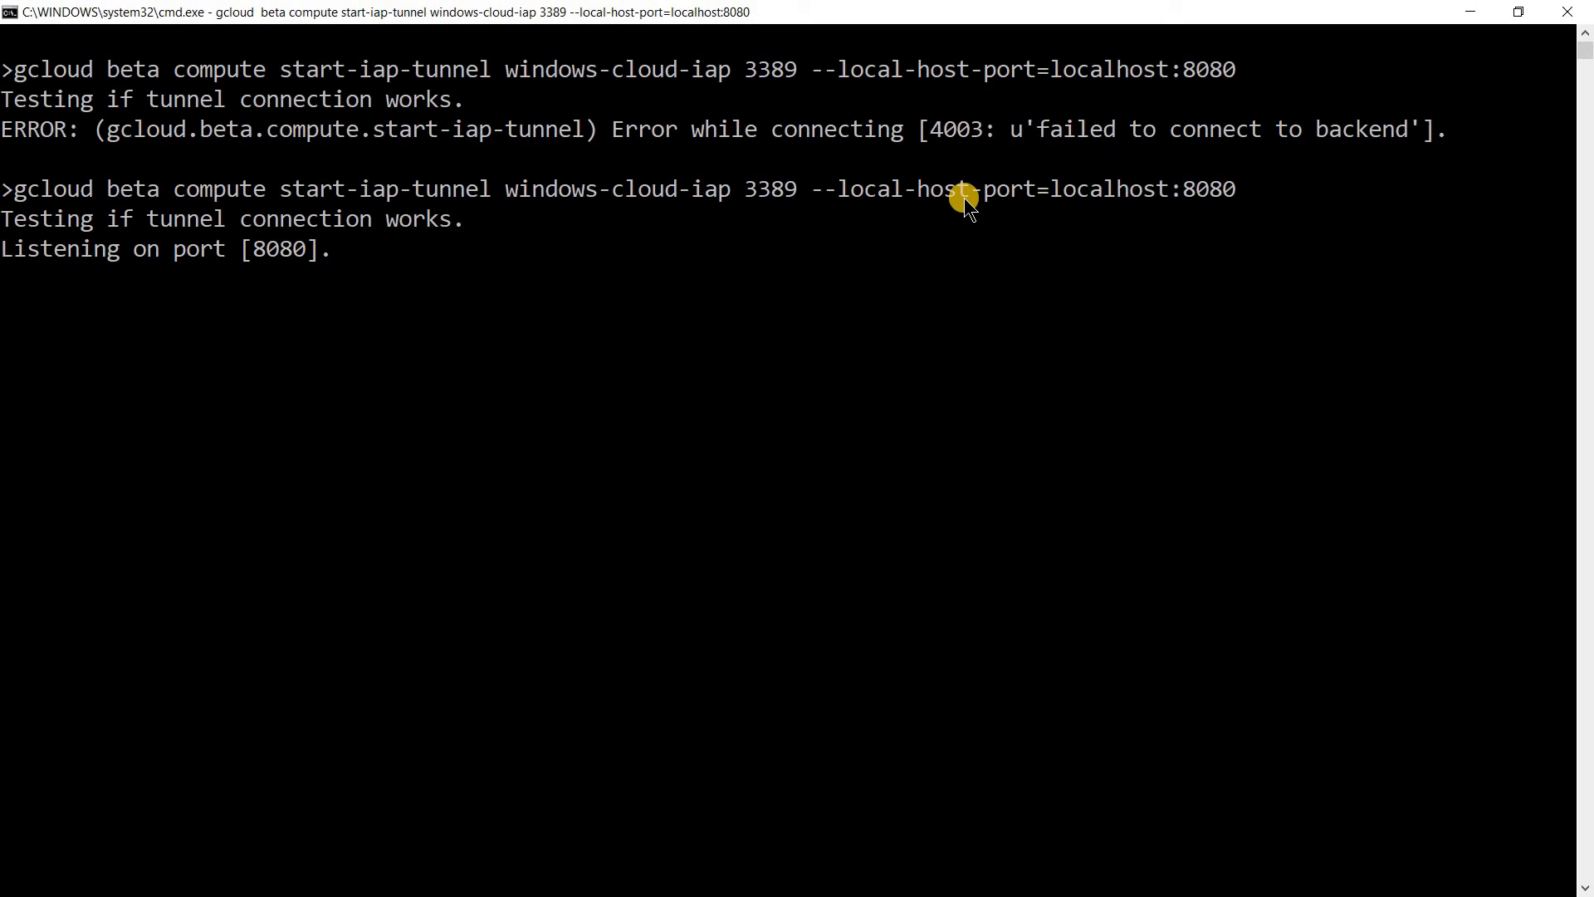
Open Remote Desktop Connection with mstsc and start a connection to localhost:8080.
key(super+r)
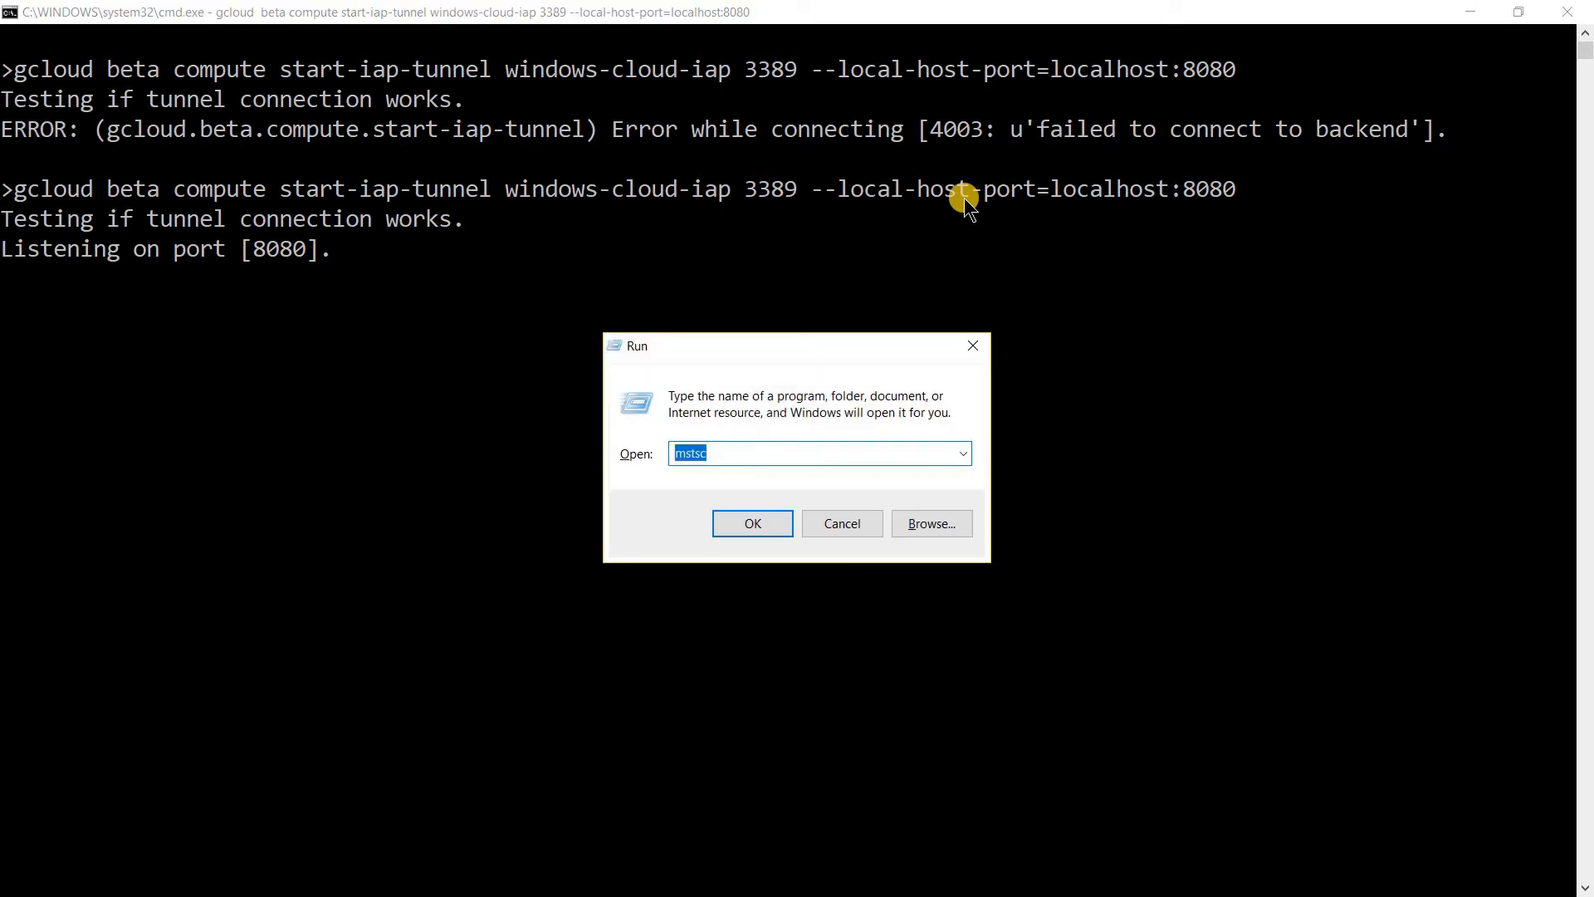
key(Return)
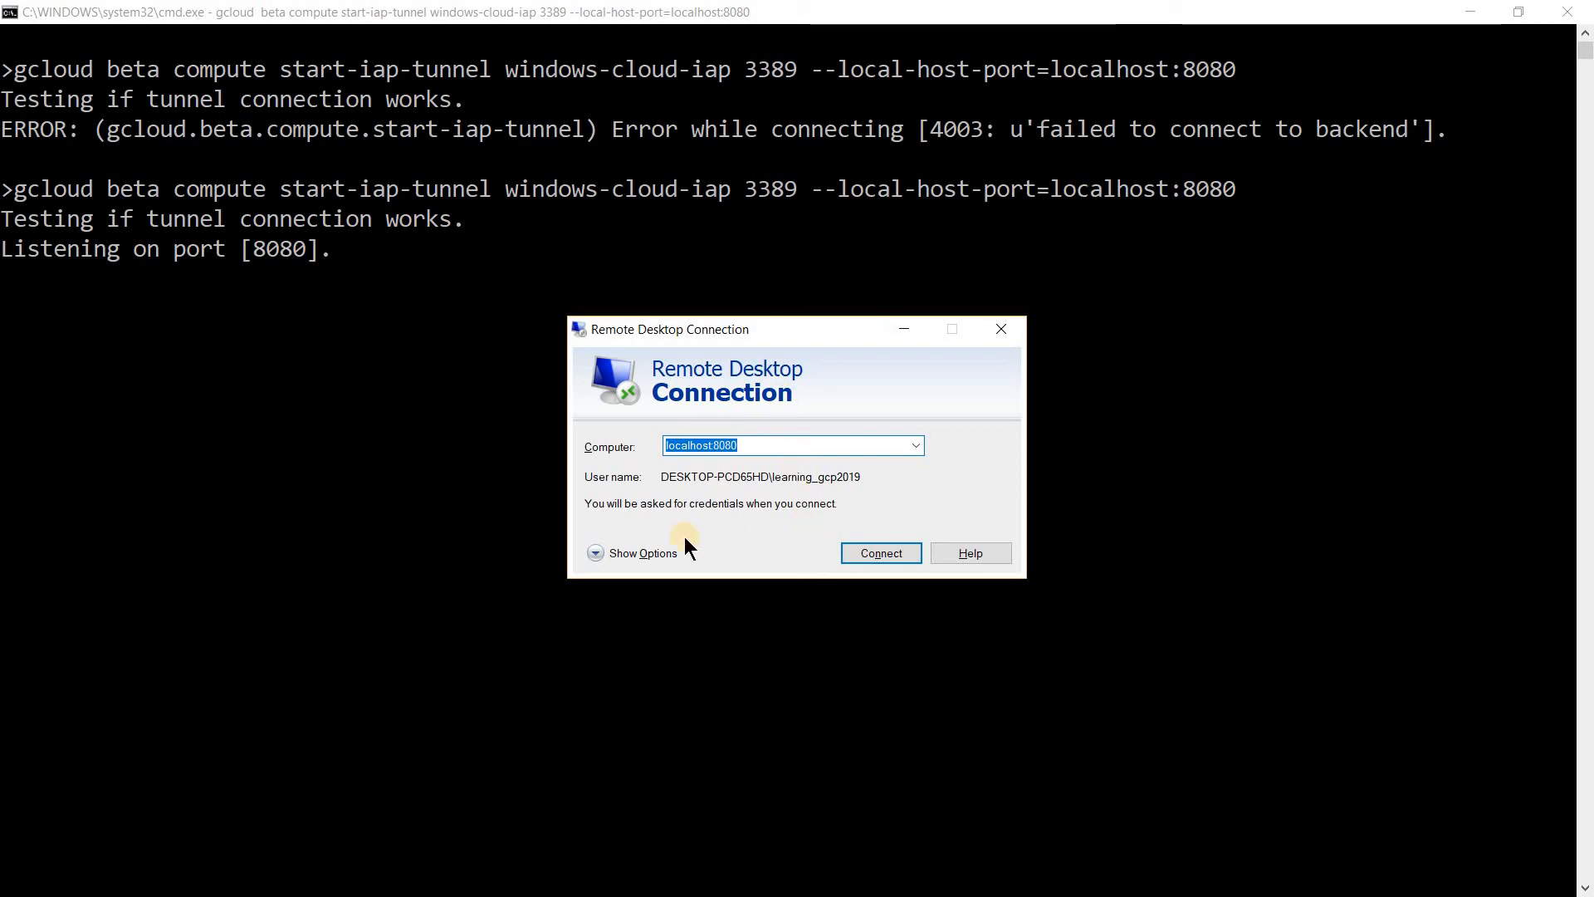
click(611, 552)
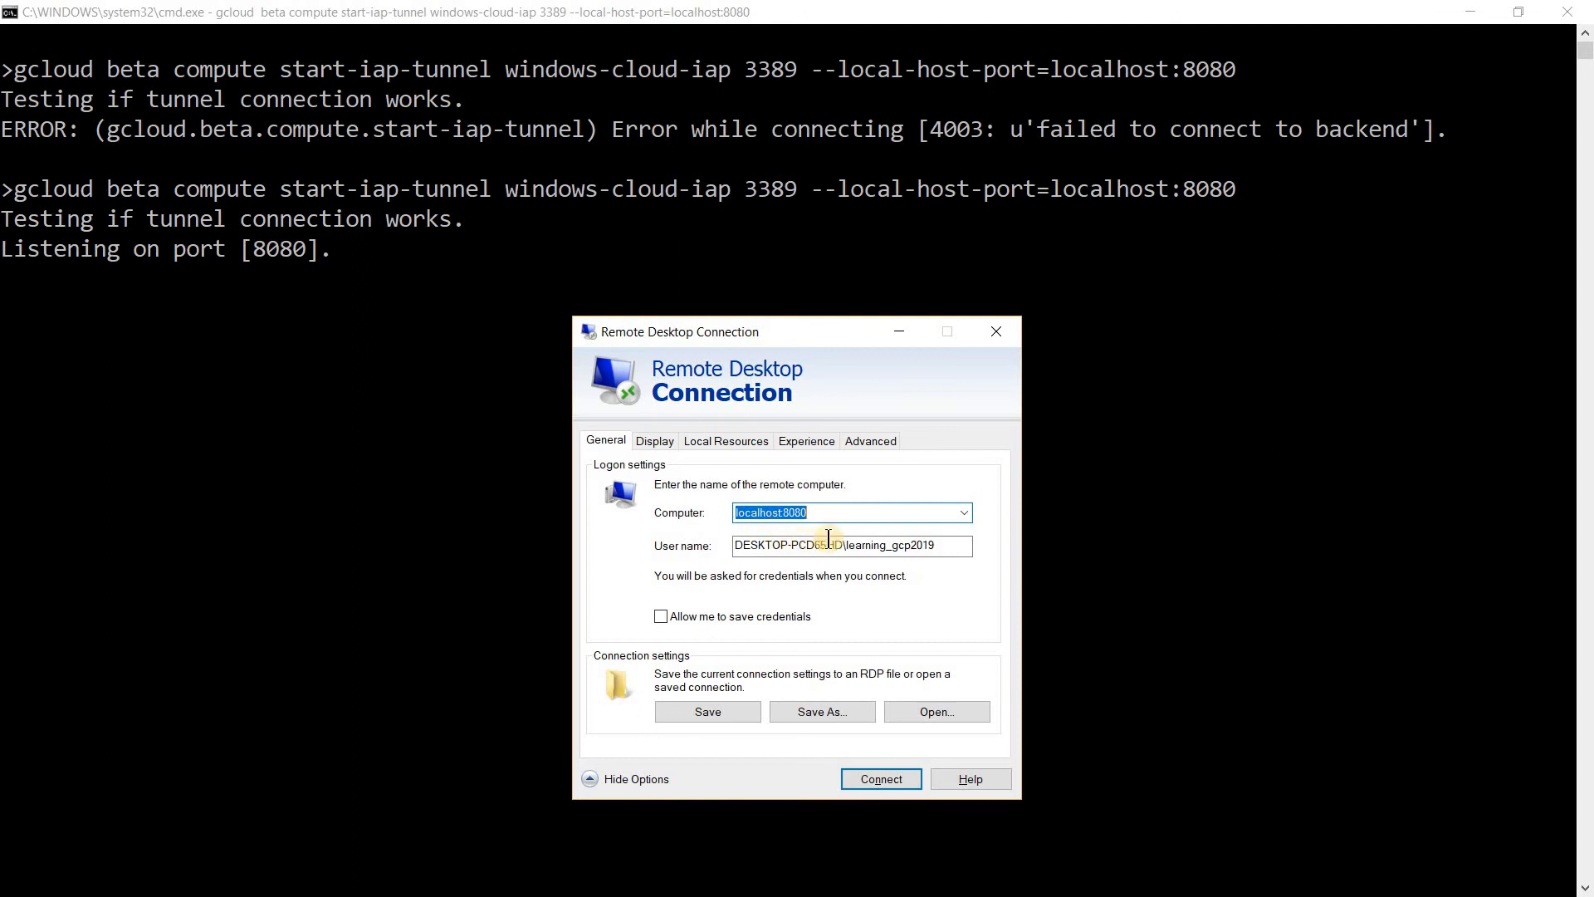
click(899, 784)
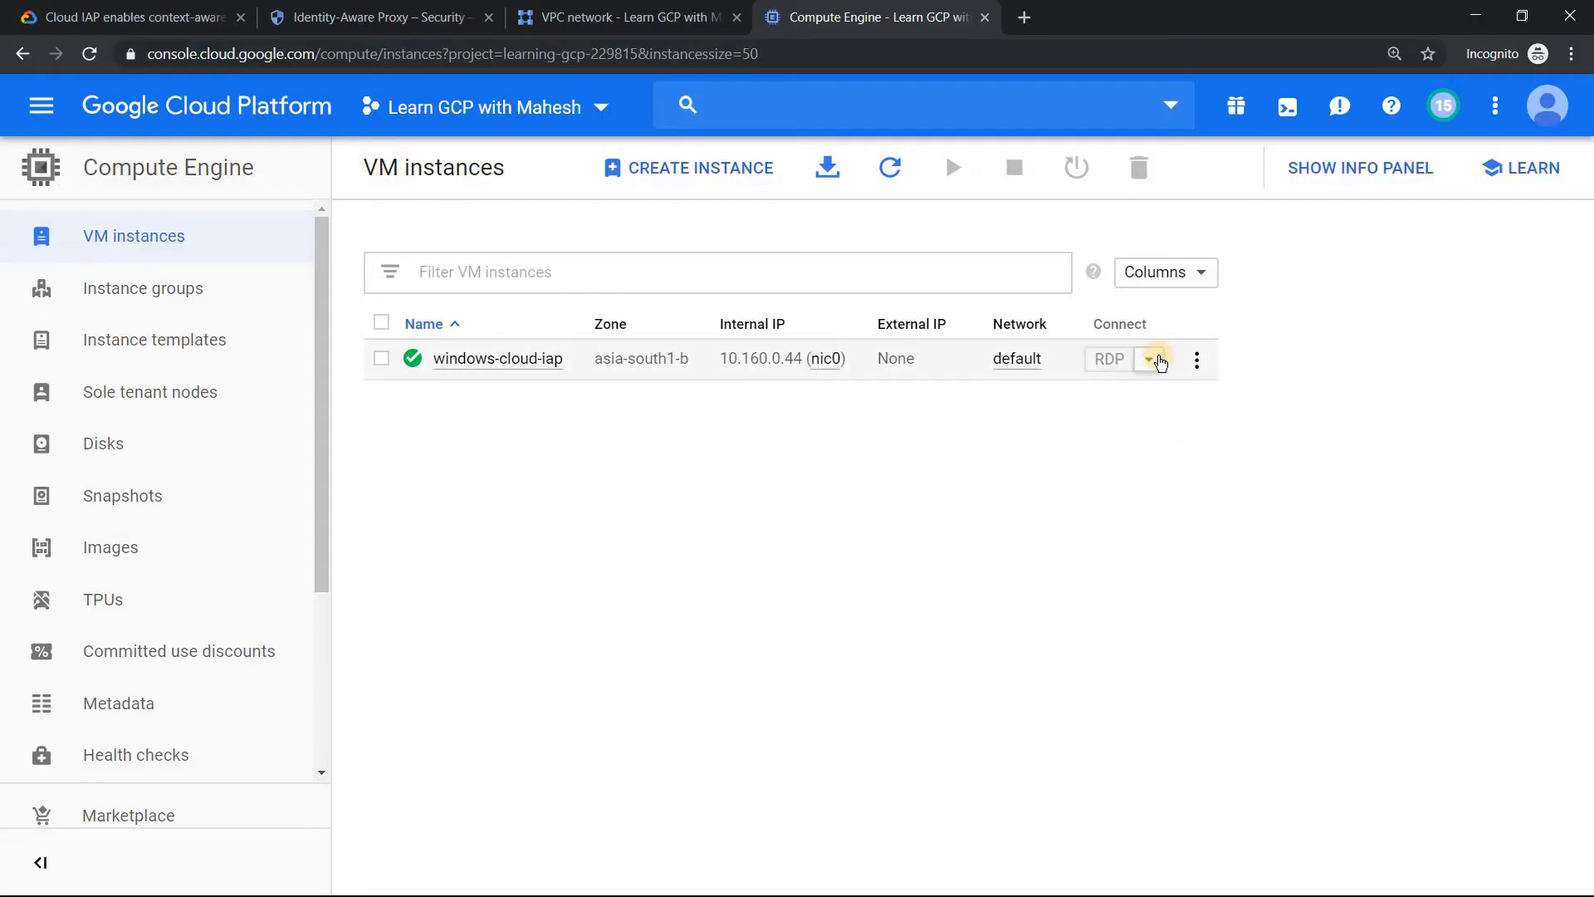
In the Compute Engine console, set a new Windows password for the suggested user on windows-cloud-iap and copy it.
click(1148, 364)
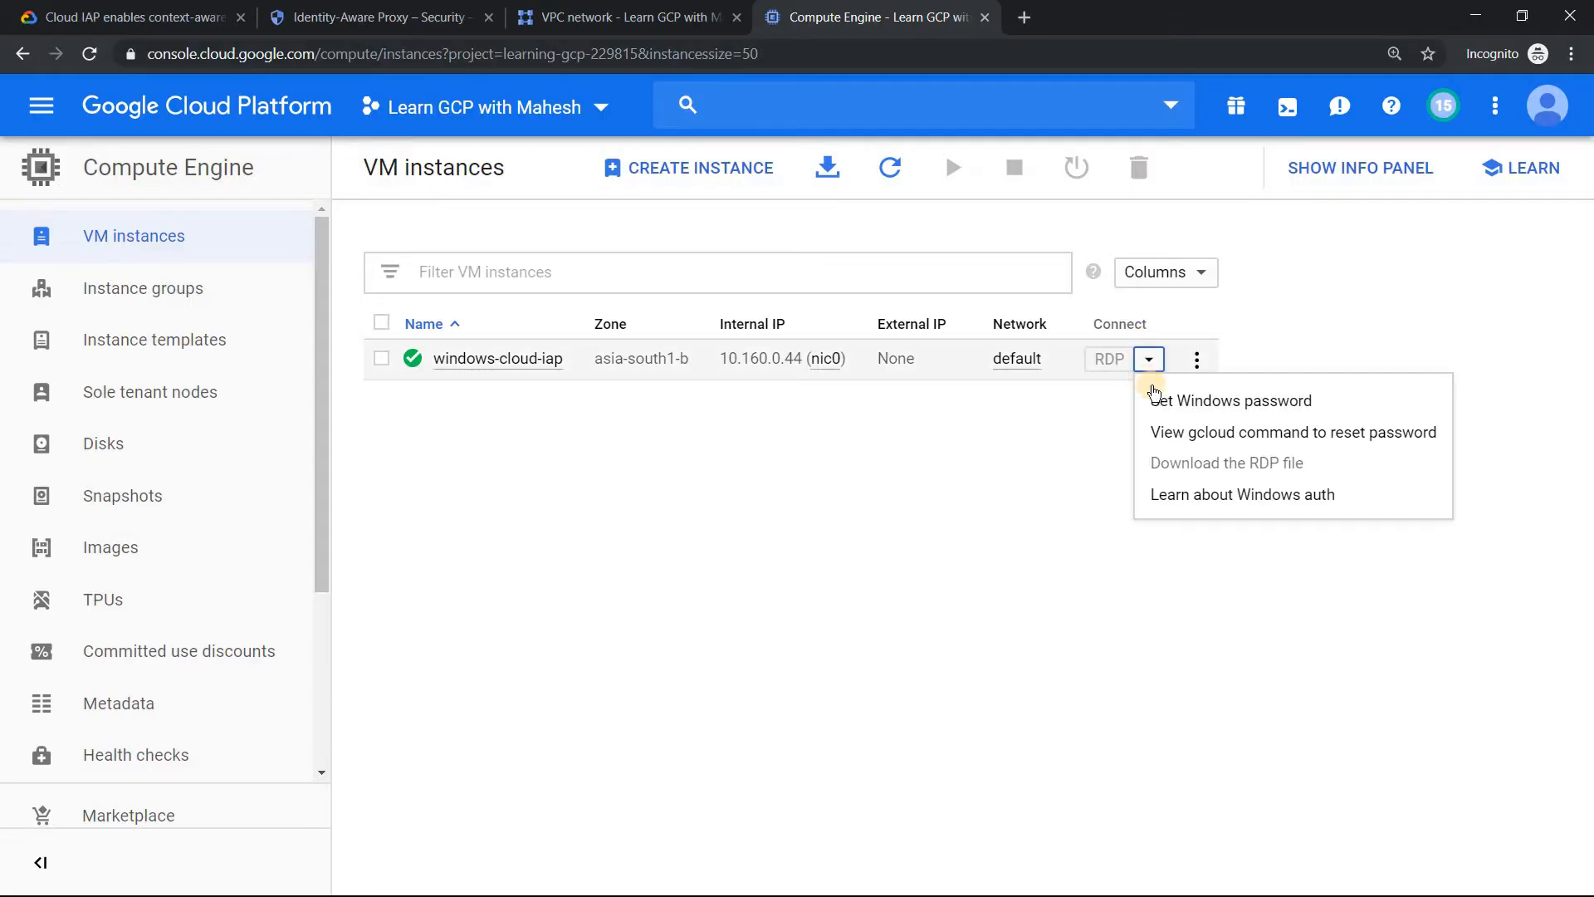
click(1191, 408)
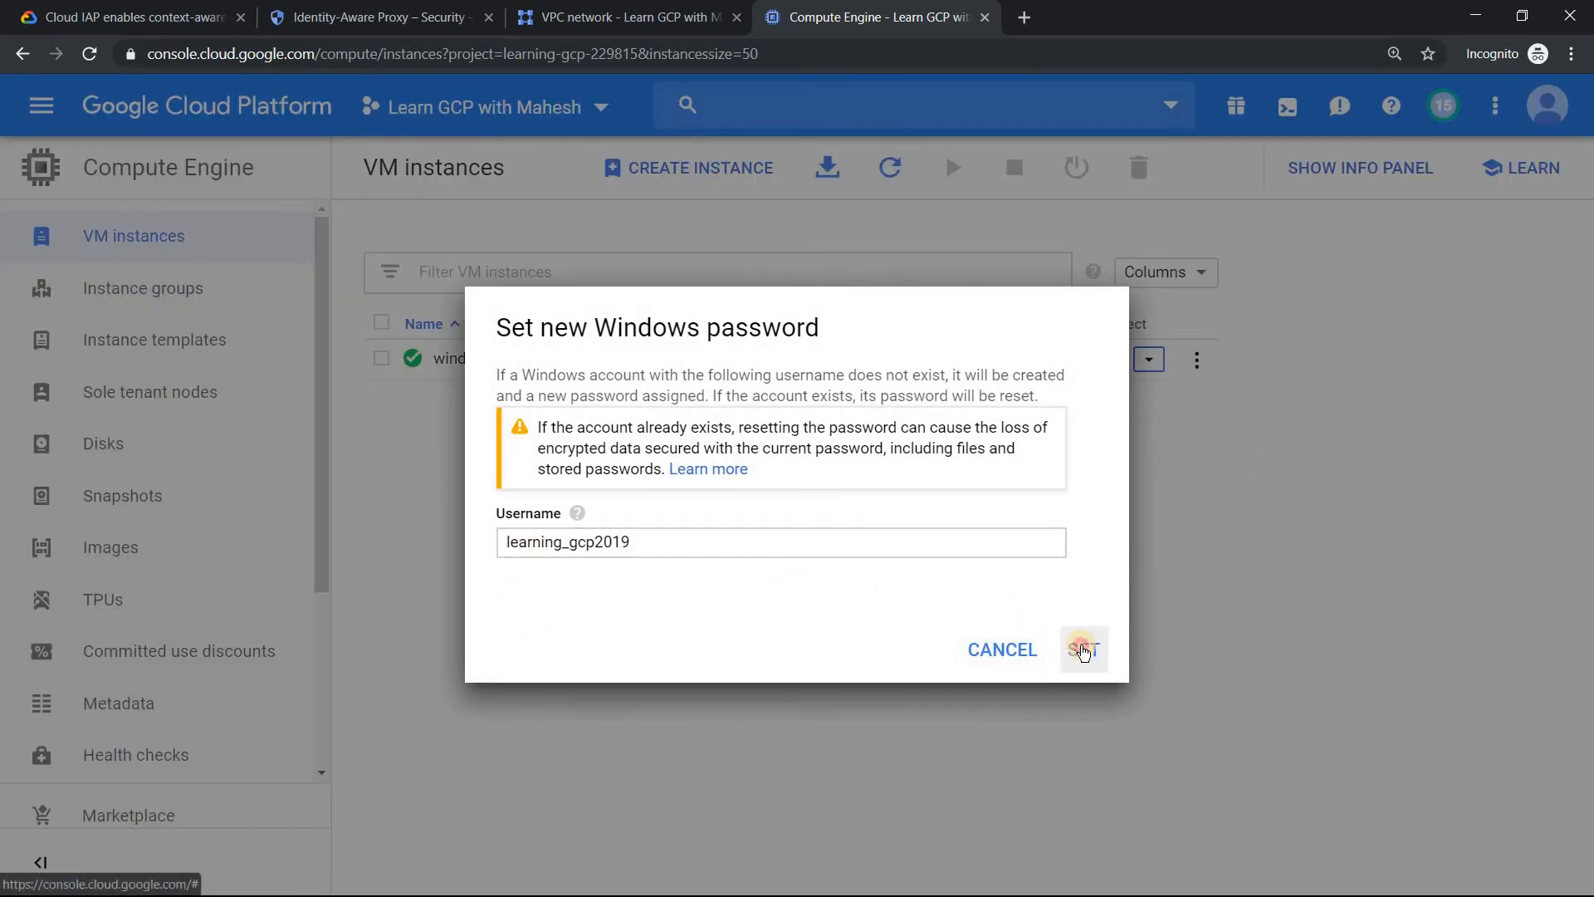
click(1083, 649)
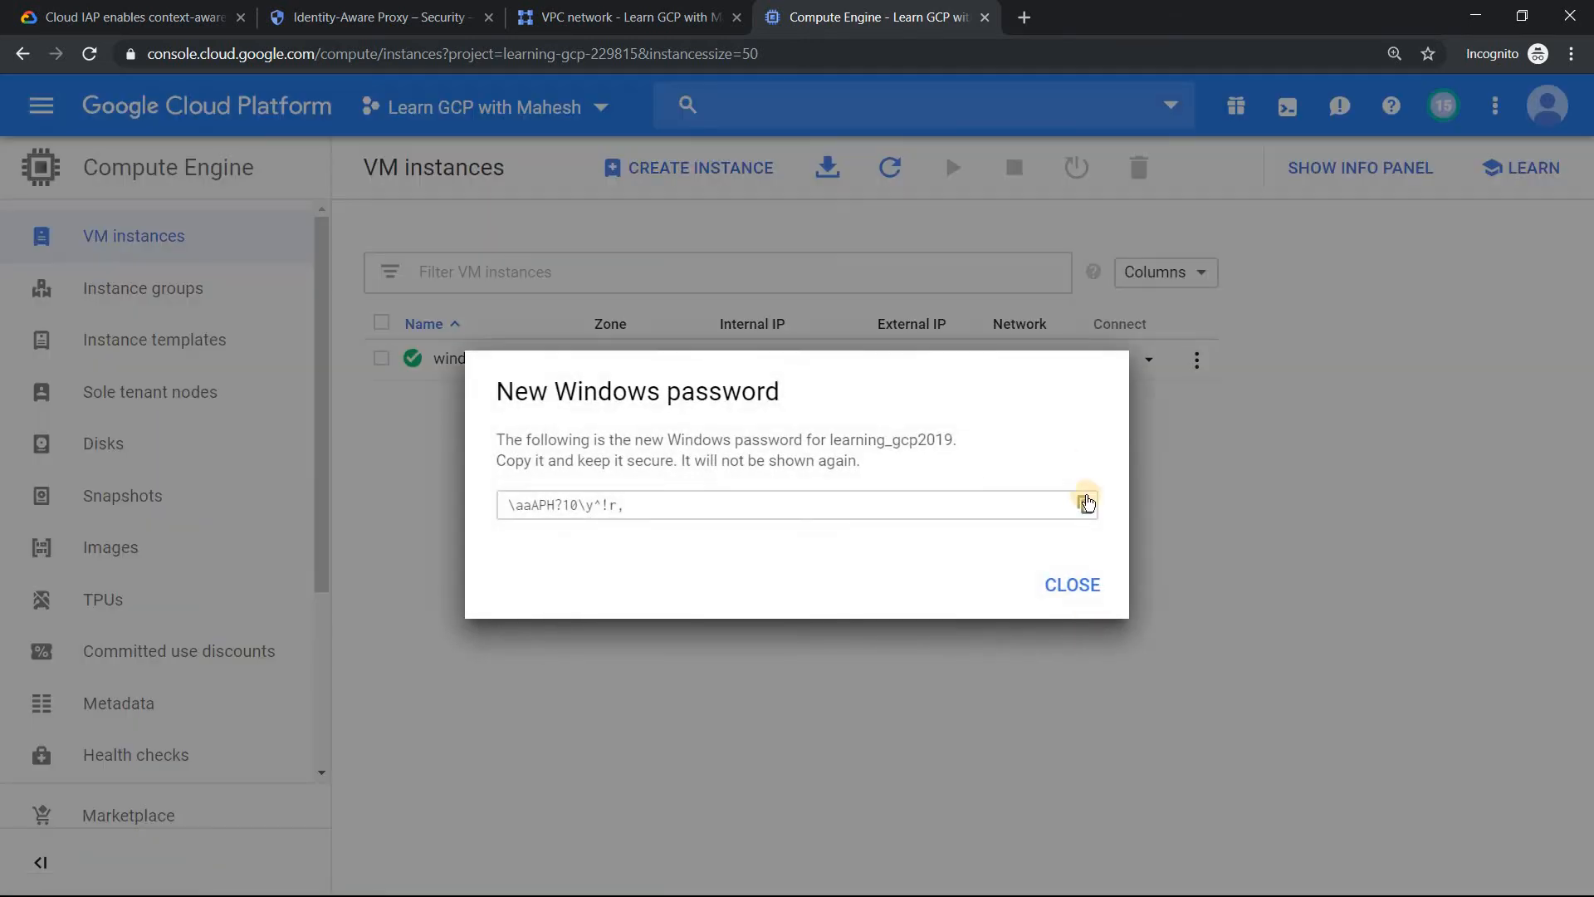
click(1085, 506)
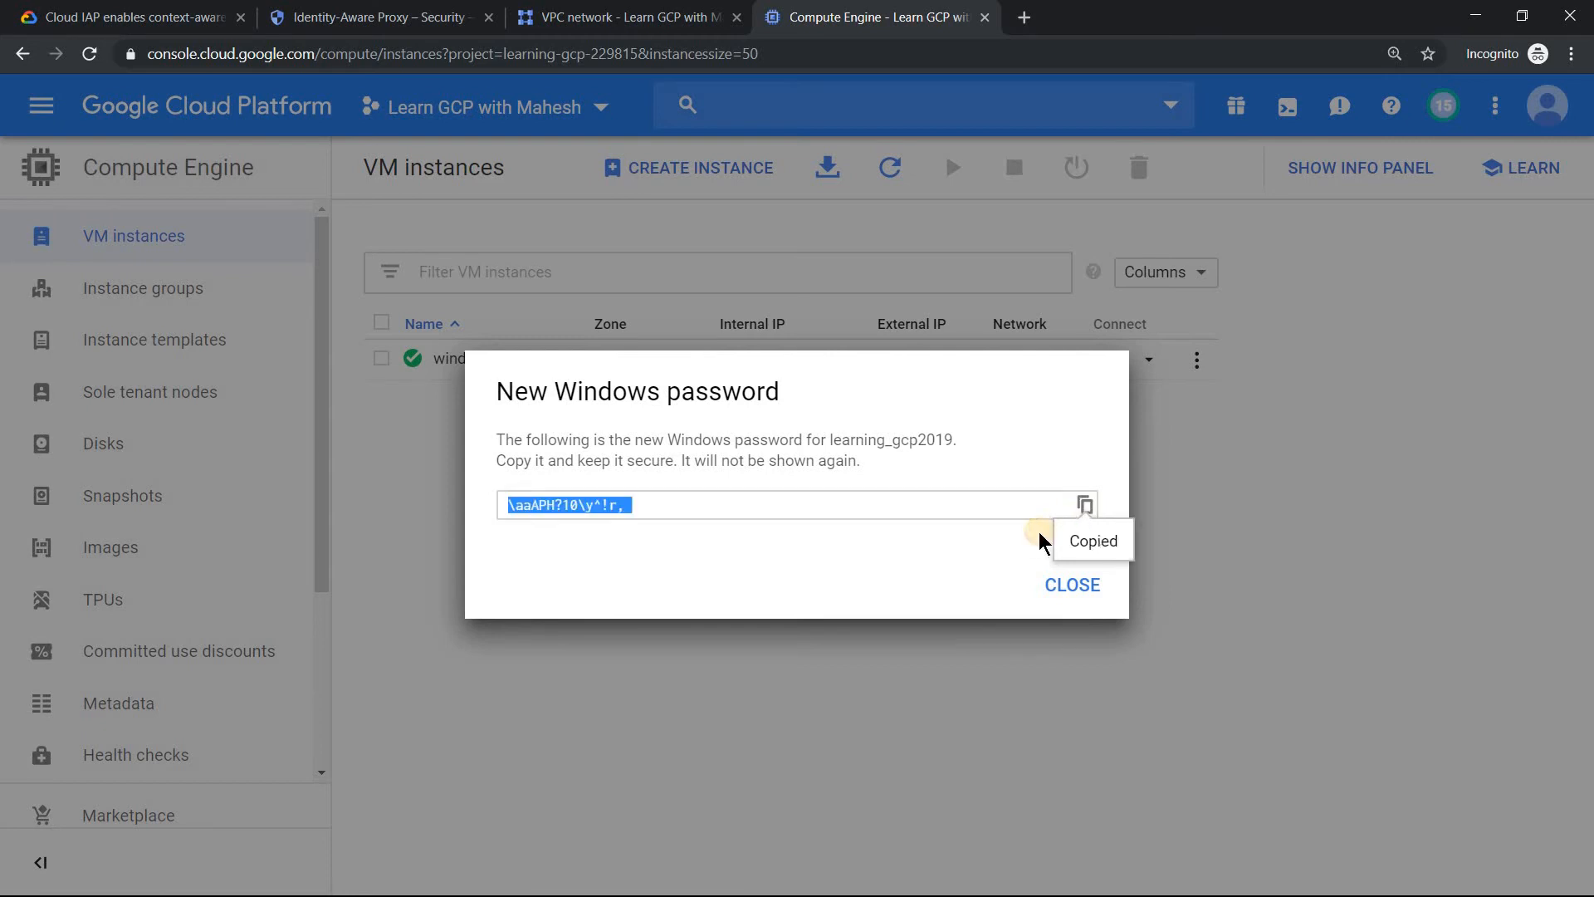
click(1076, 588)
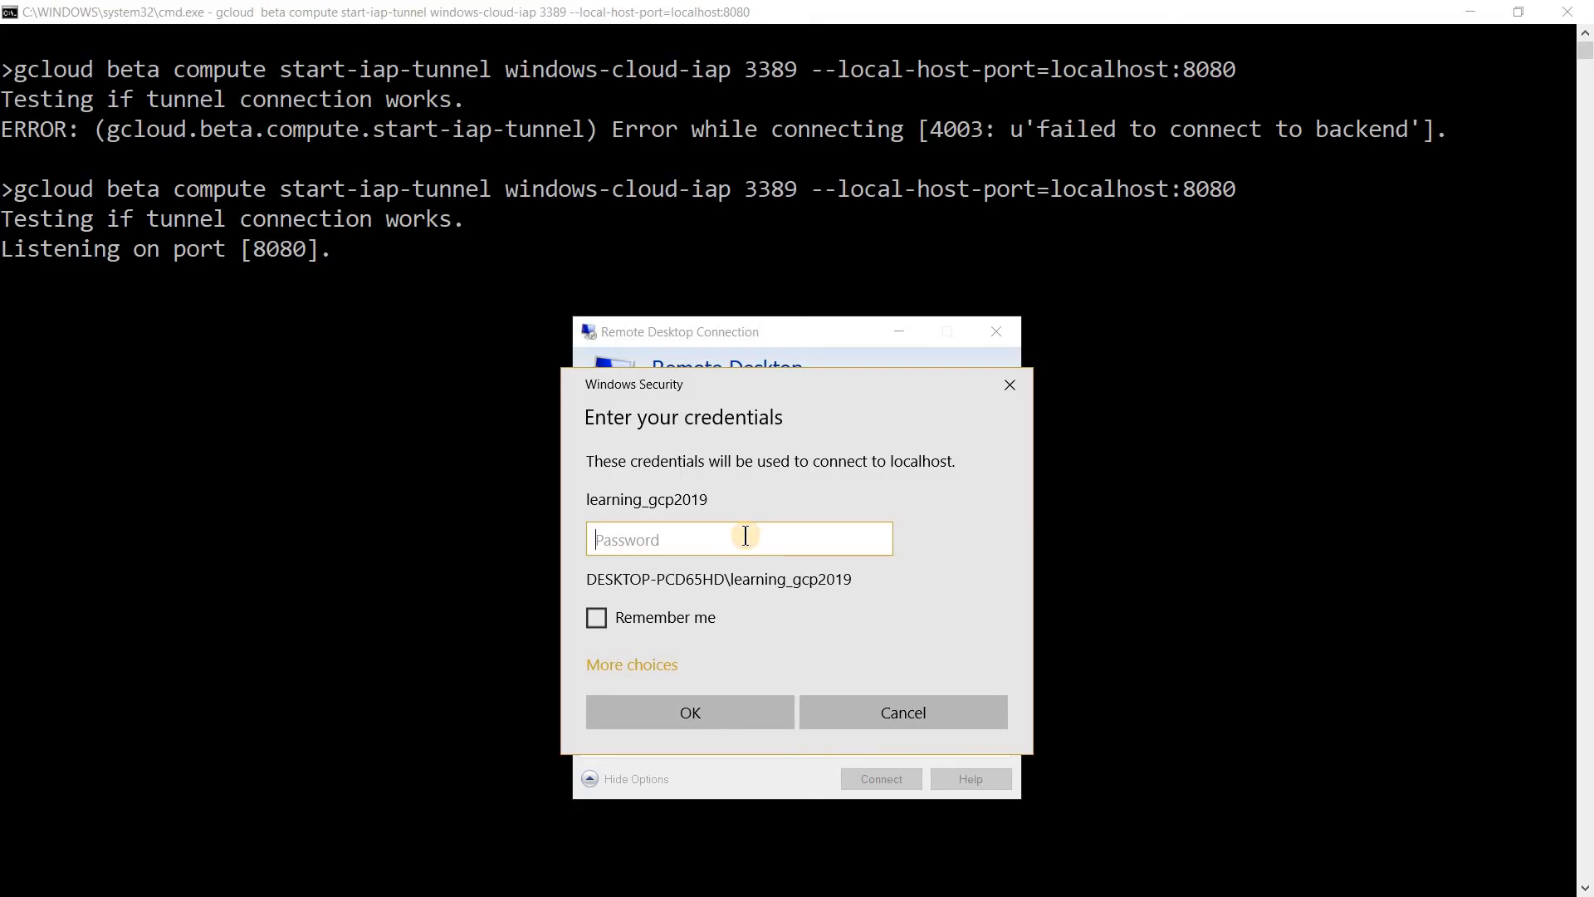
Paste the Windows account password into the Remote Desktop credentials and connect despite the certificate errors.
key(ctrl+v)
click(879, 541)
click(740, 700)
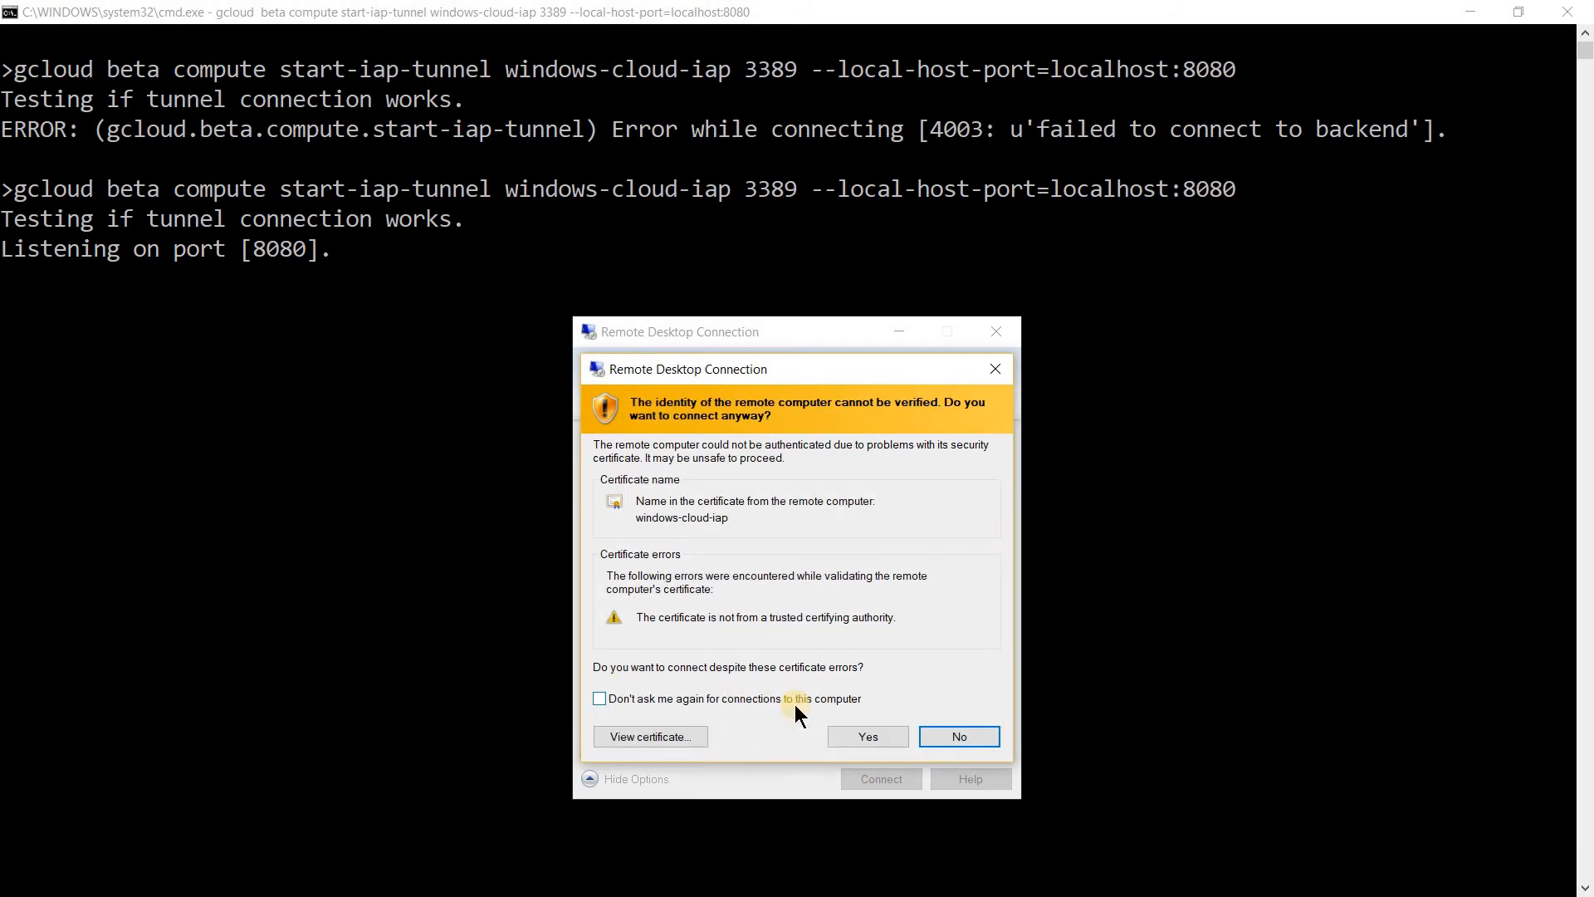
click(858, 735)
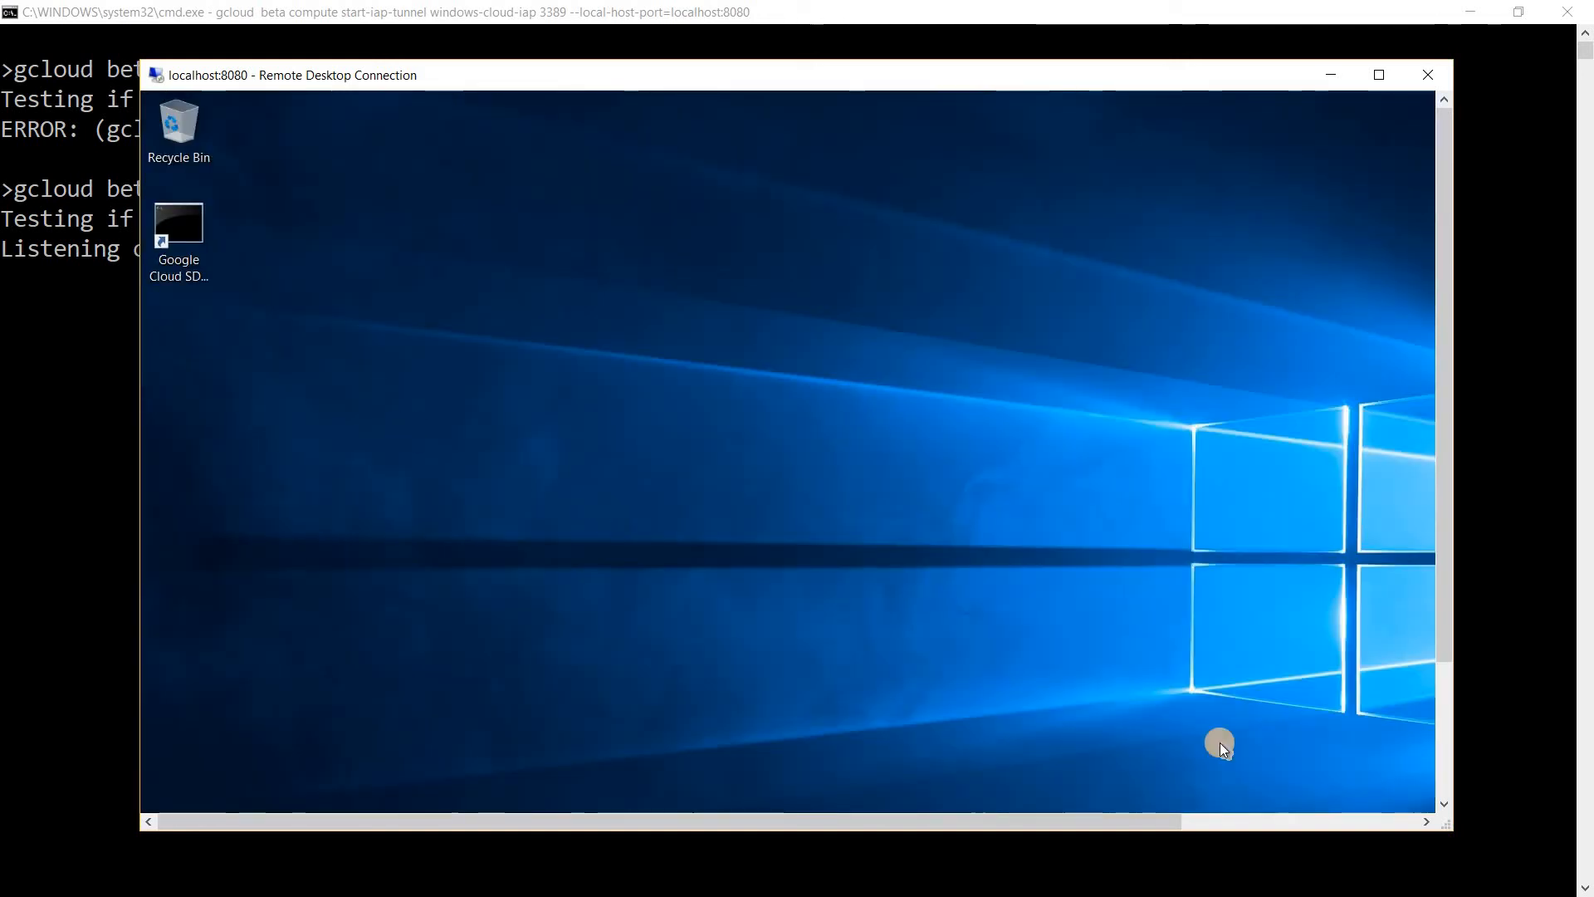
Show the remote session full screen and clear its startup prompts, declining network discovery and suppressing the Windows Admin Center message.
drag(1448, 825, 1516, 887)
drag(1397, 804, 1395, 803)
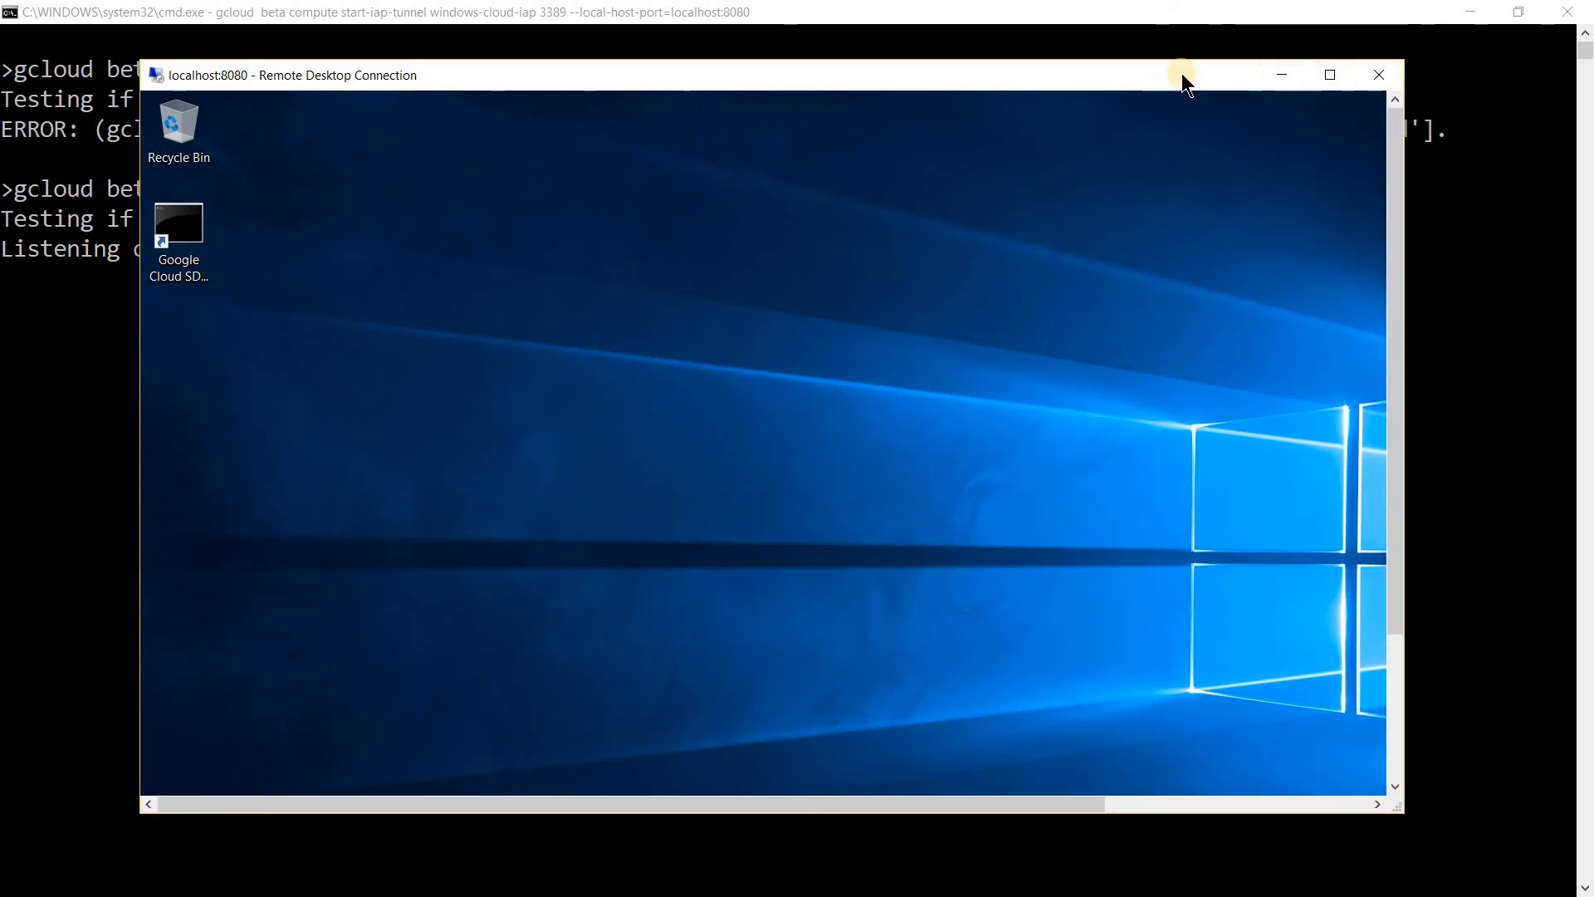
click(1328, 75)
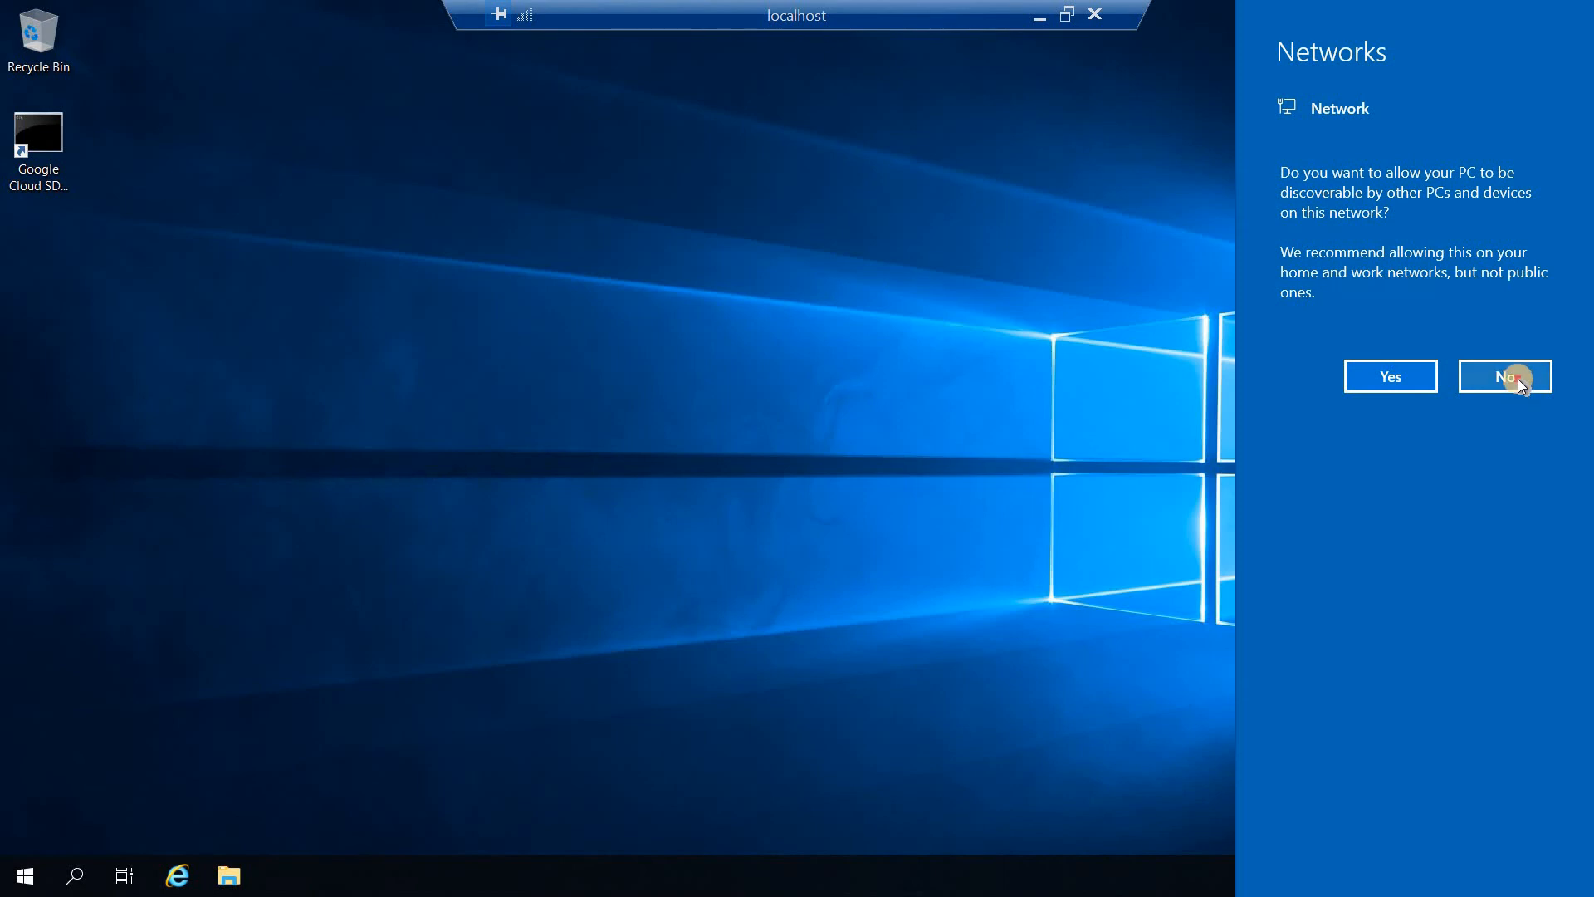
click(1513, 378)
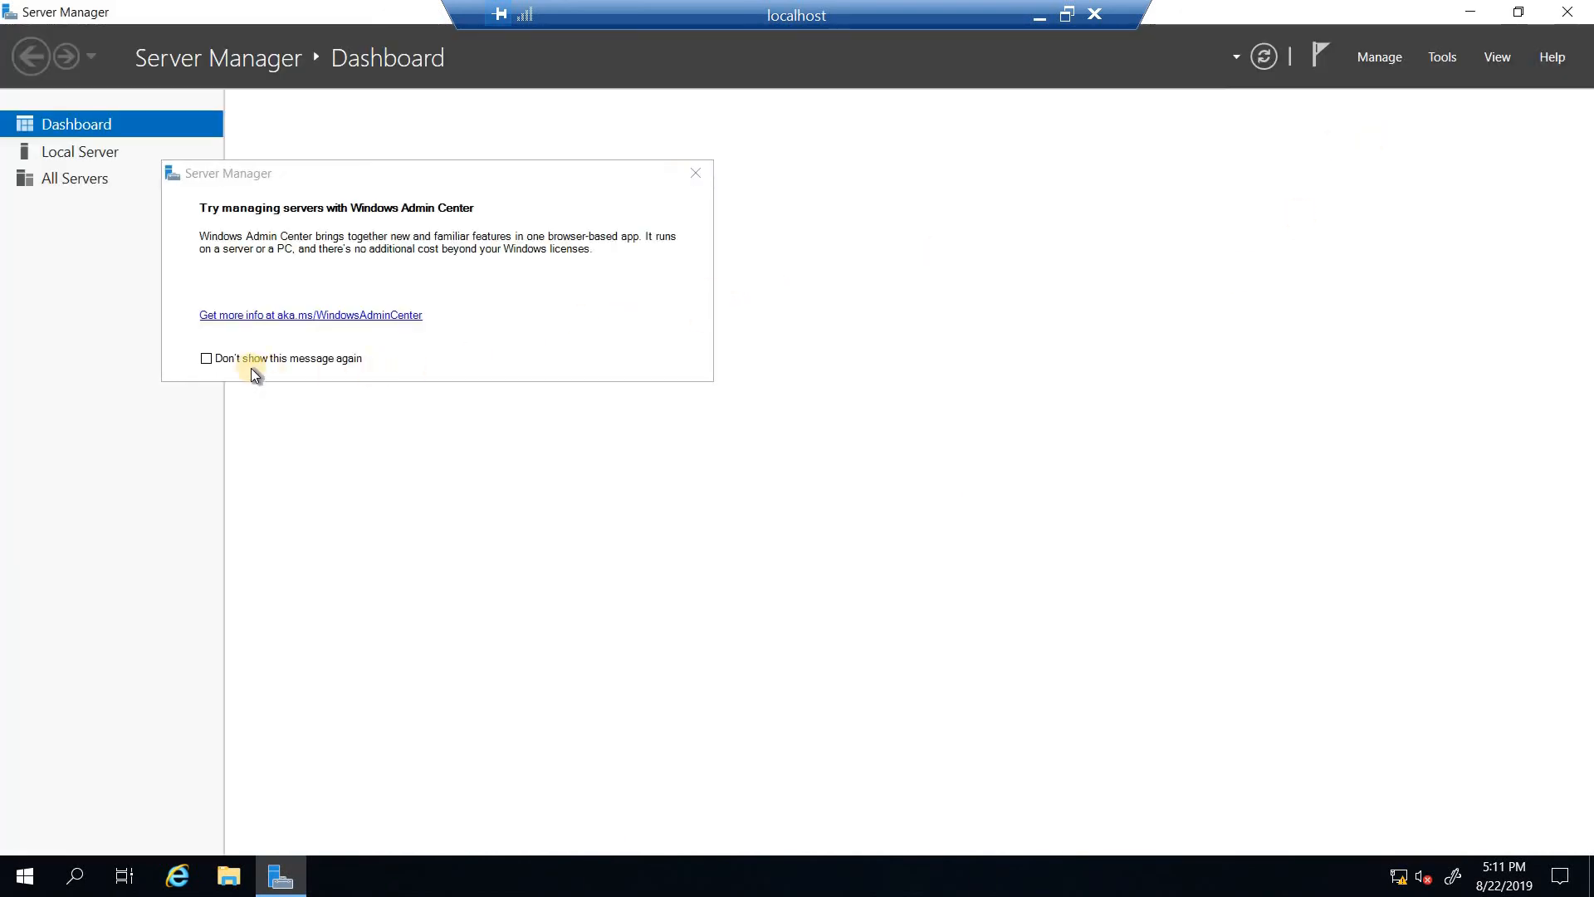
click(206, 358)
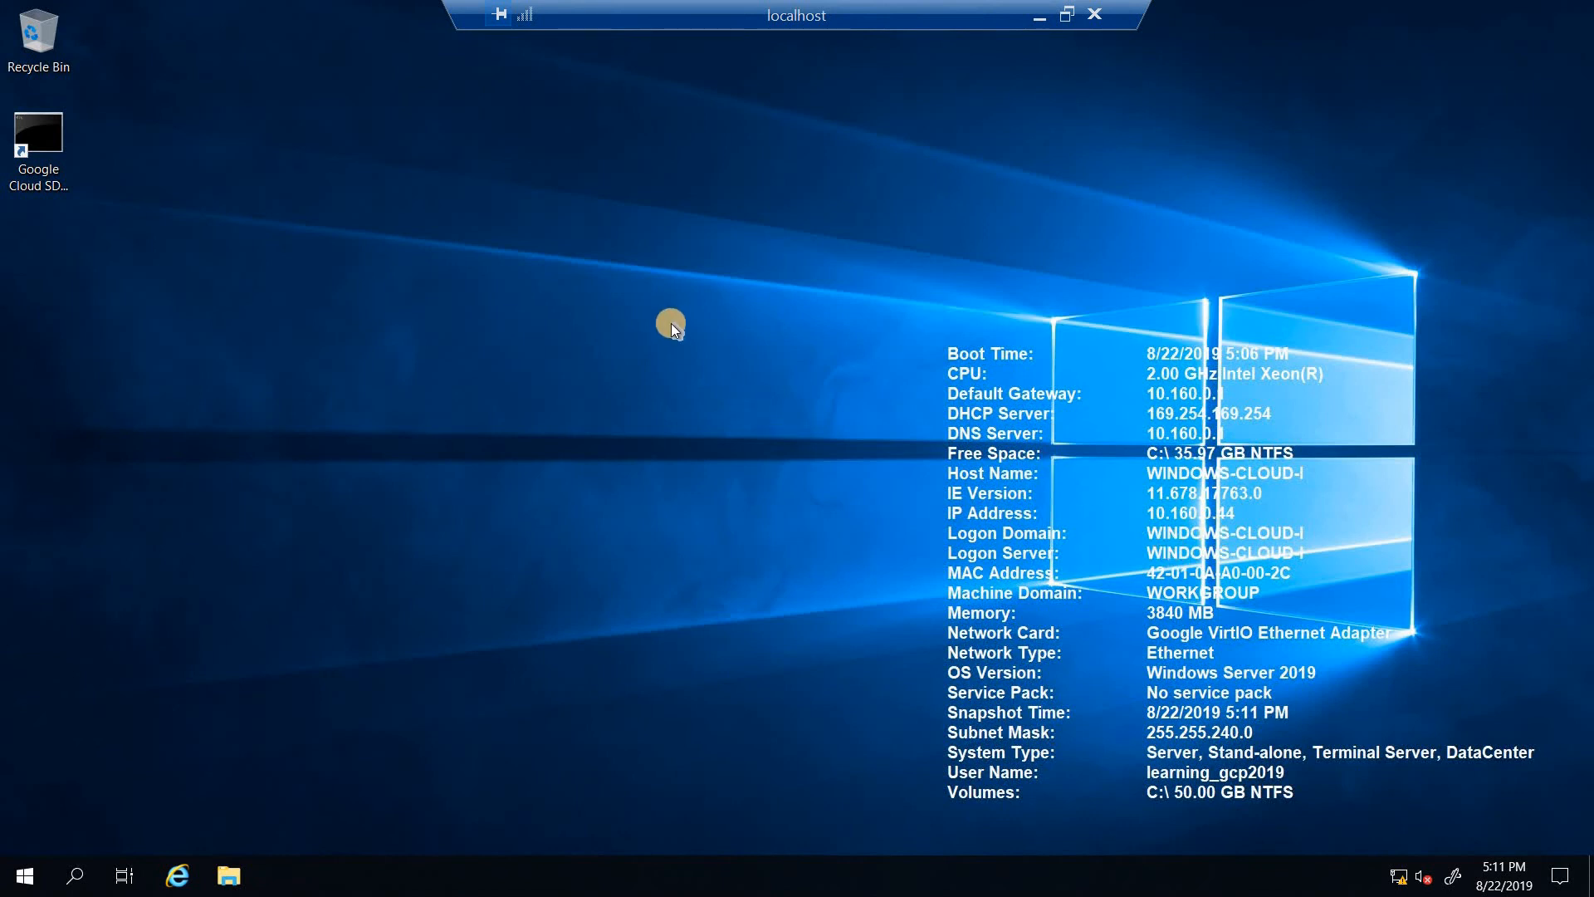
Open a Command Prompt on the remote VM and start a continuous ping with ping 8.8.8.8 -t.
key(super+r)
text(cmd)
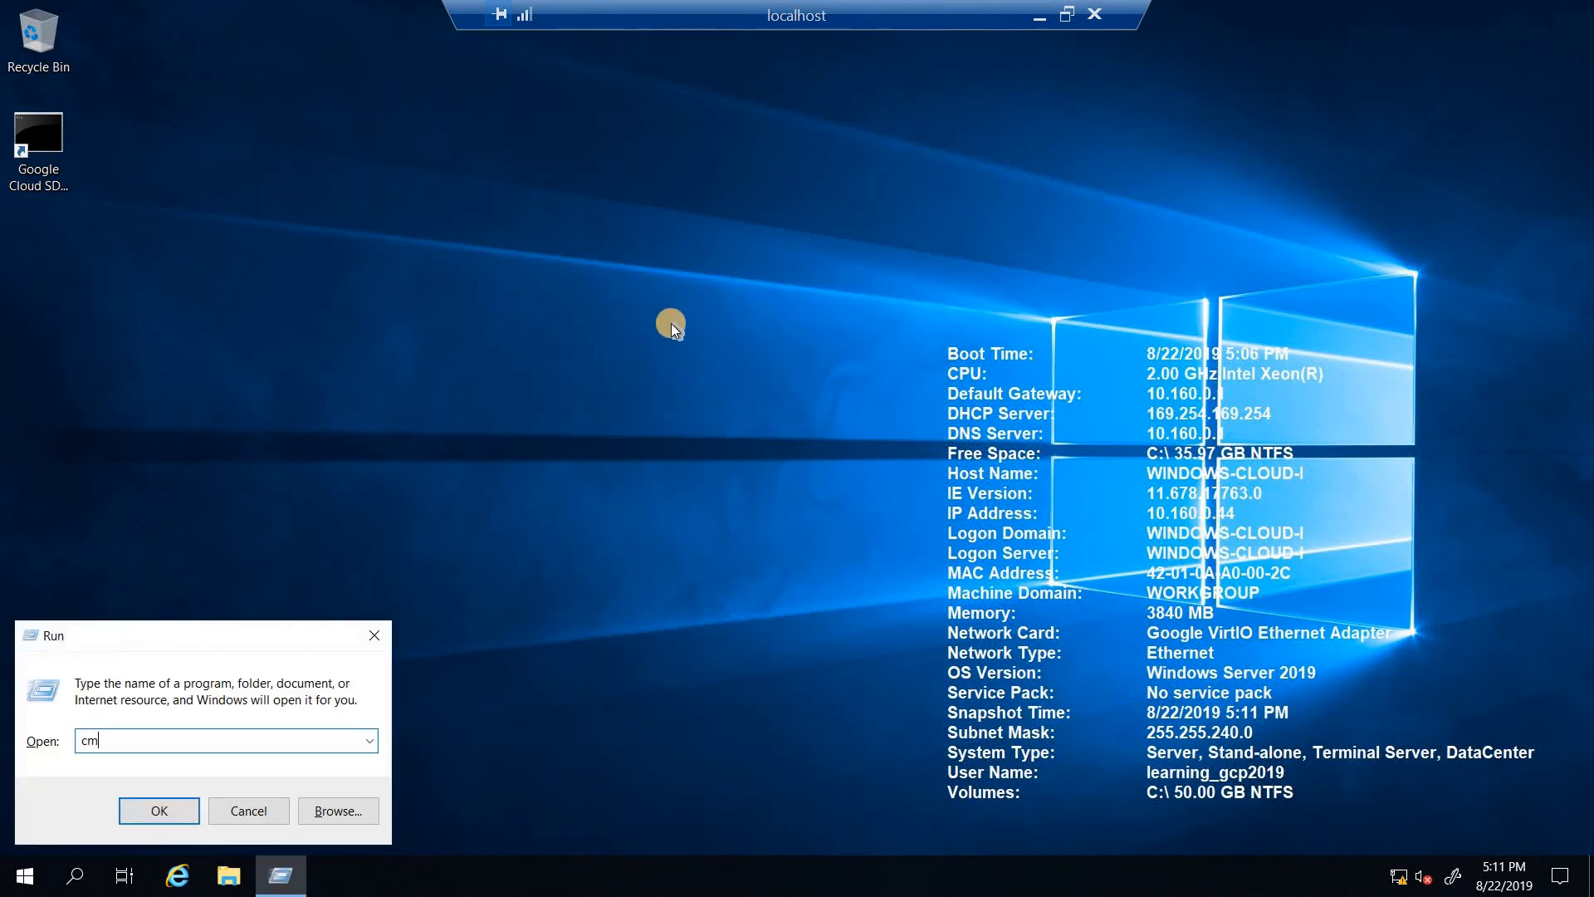
key(Return)
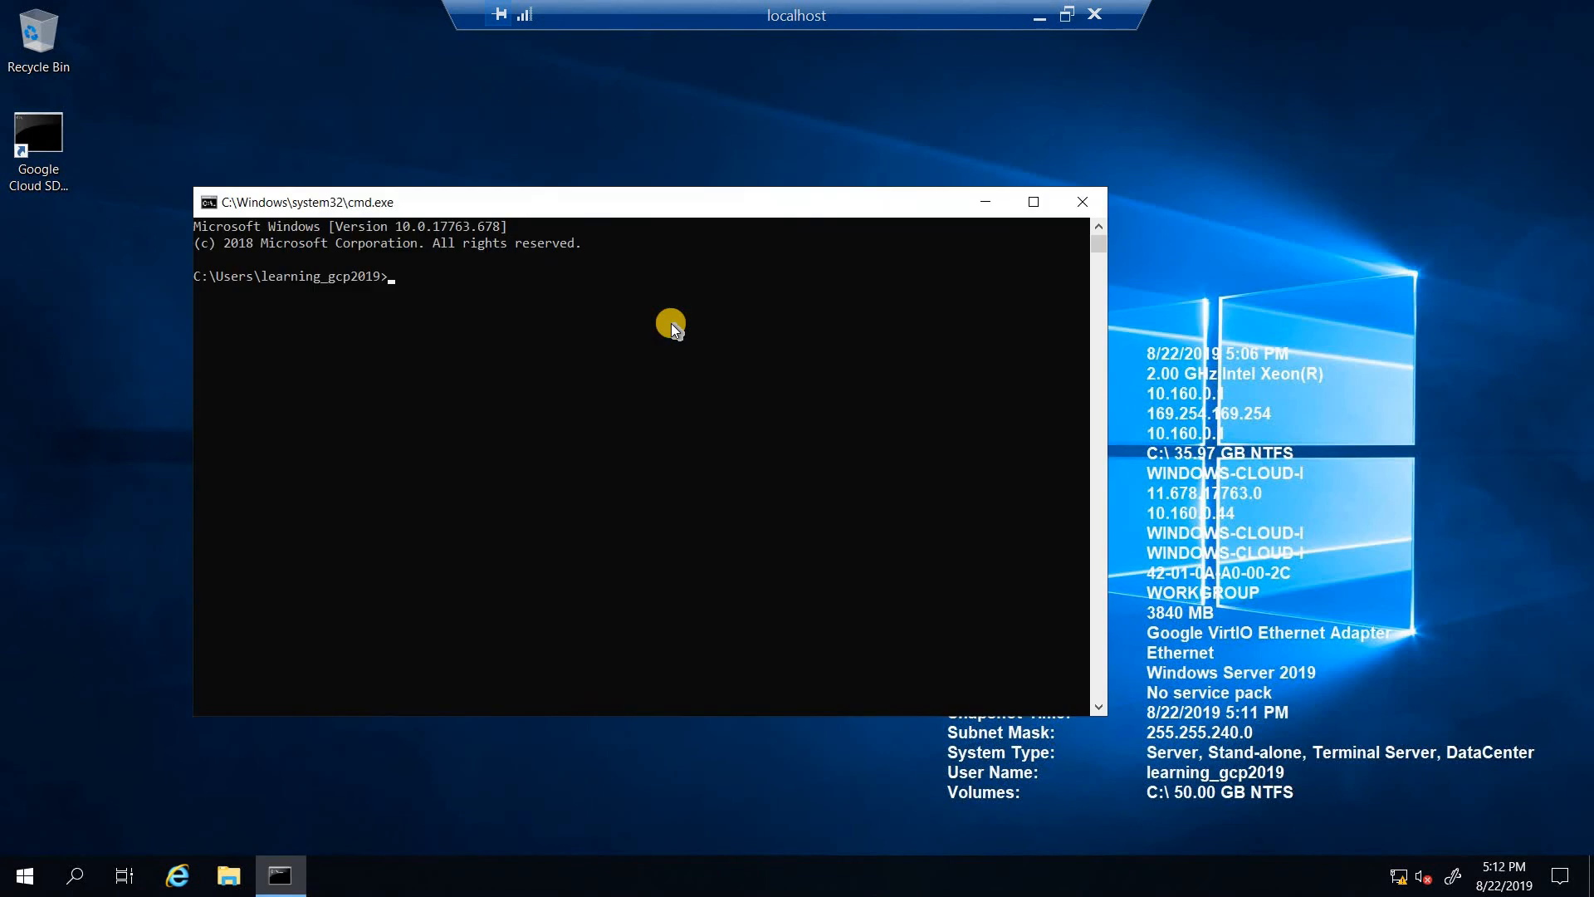
text(ping 8.8.8.8 -t)
key(Return)
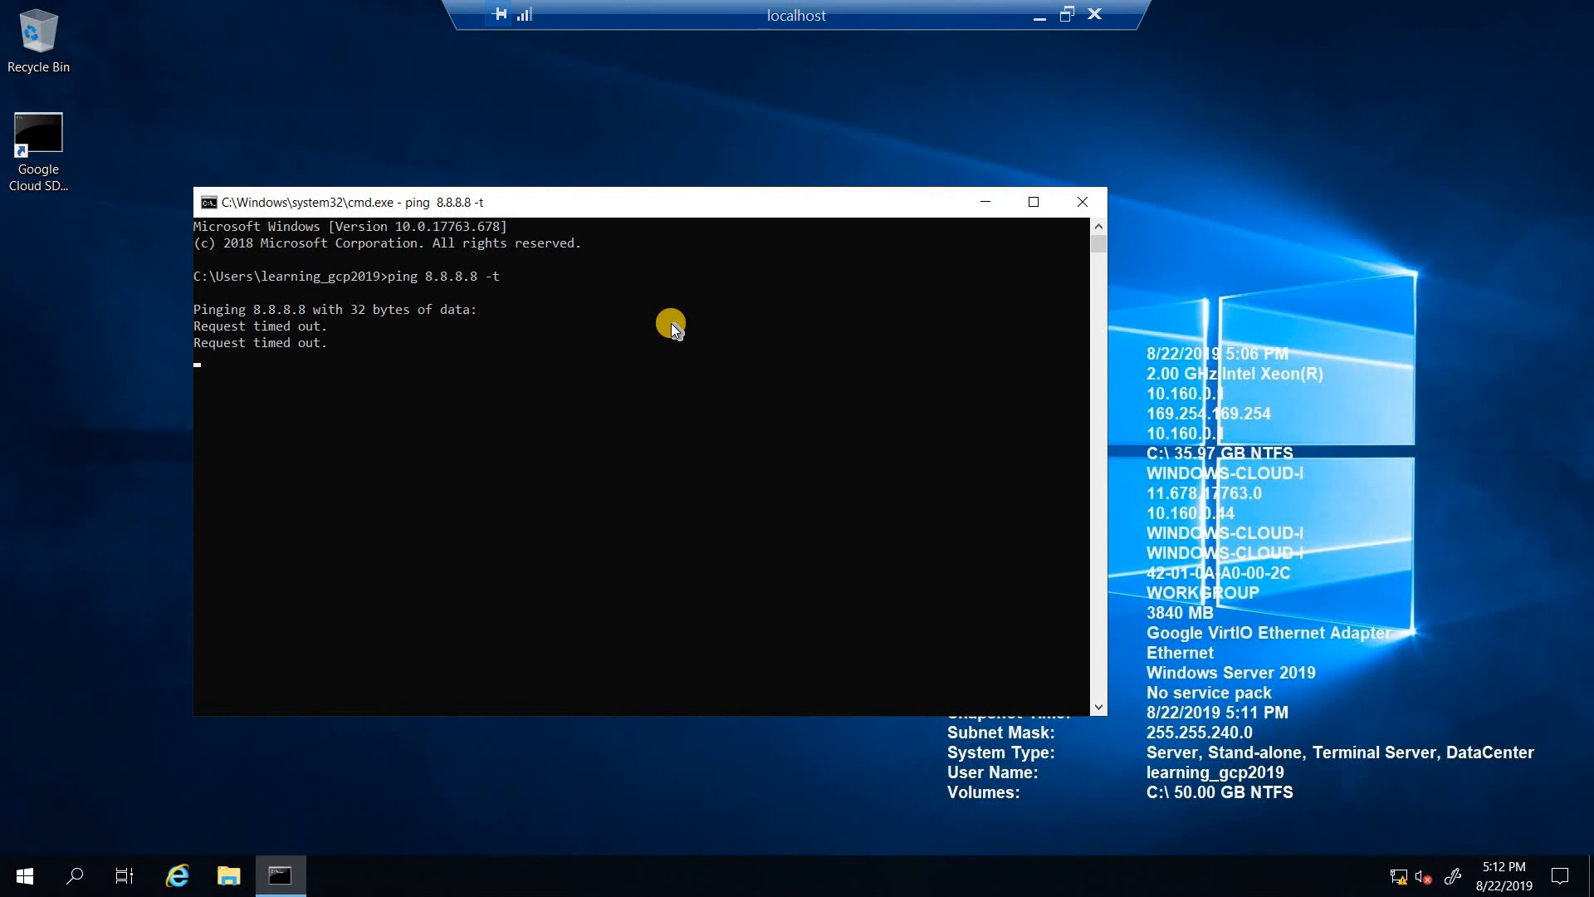
Place the remote session beside the browser and start creating a Cloud NAT gateway under Network services.
click(1067, 14)
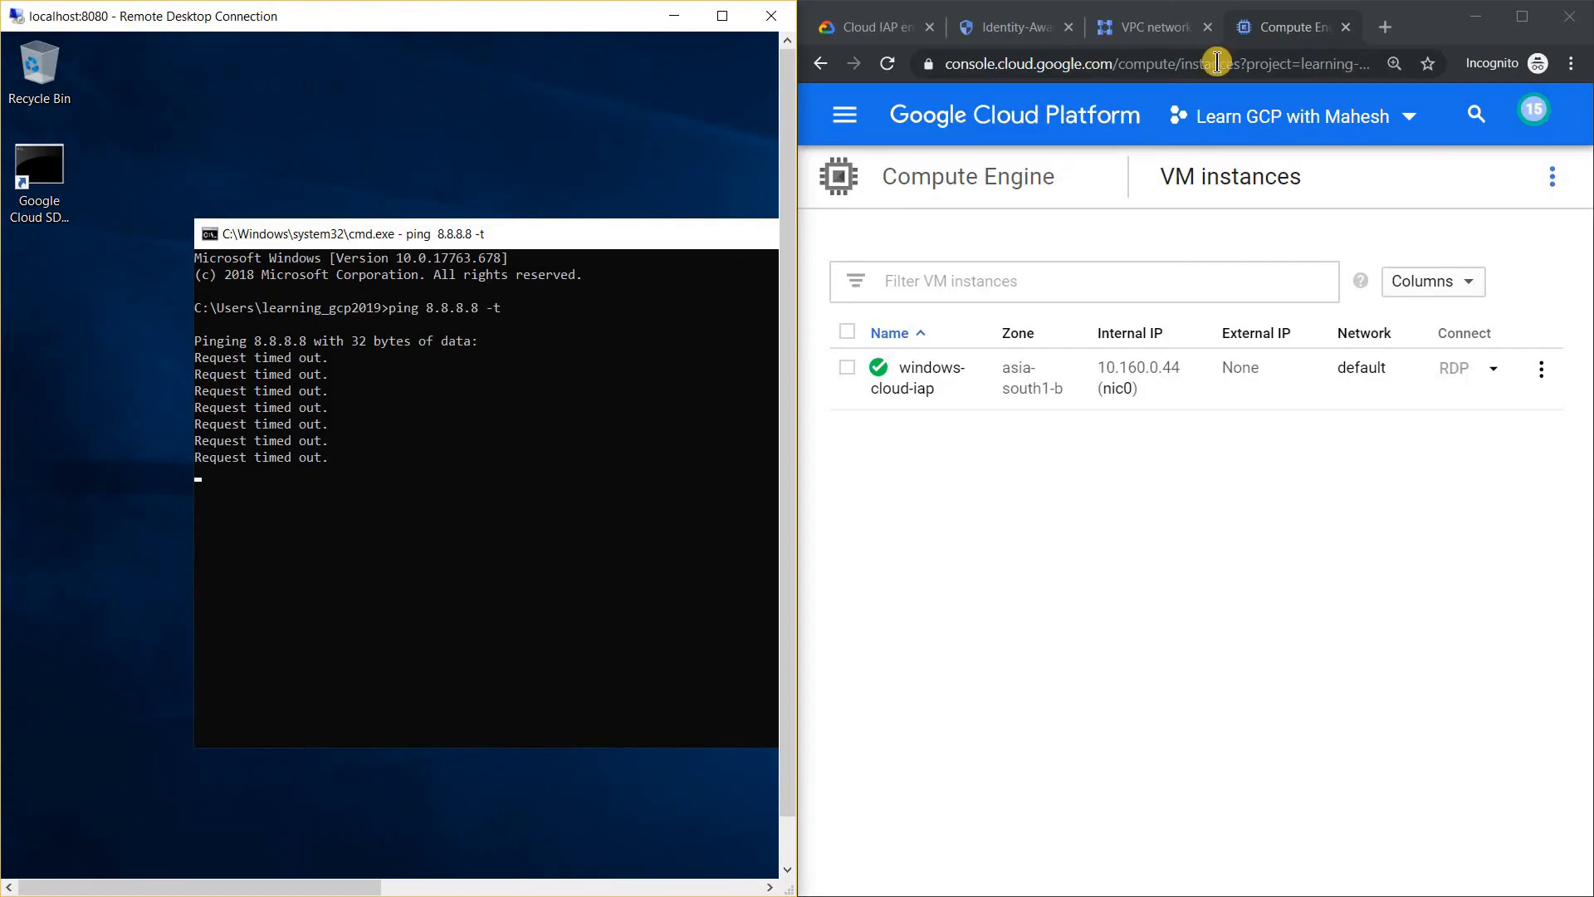
click(903, 286)
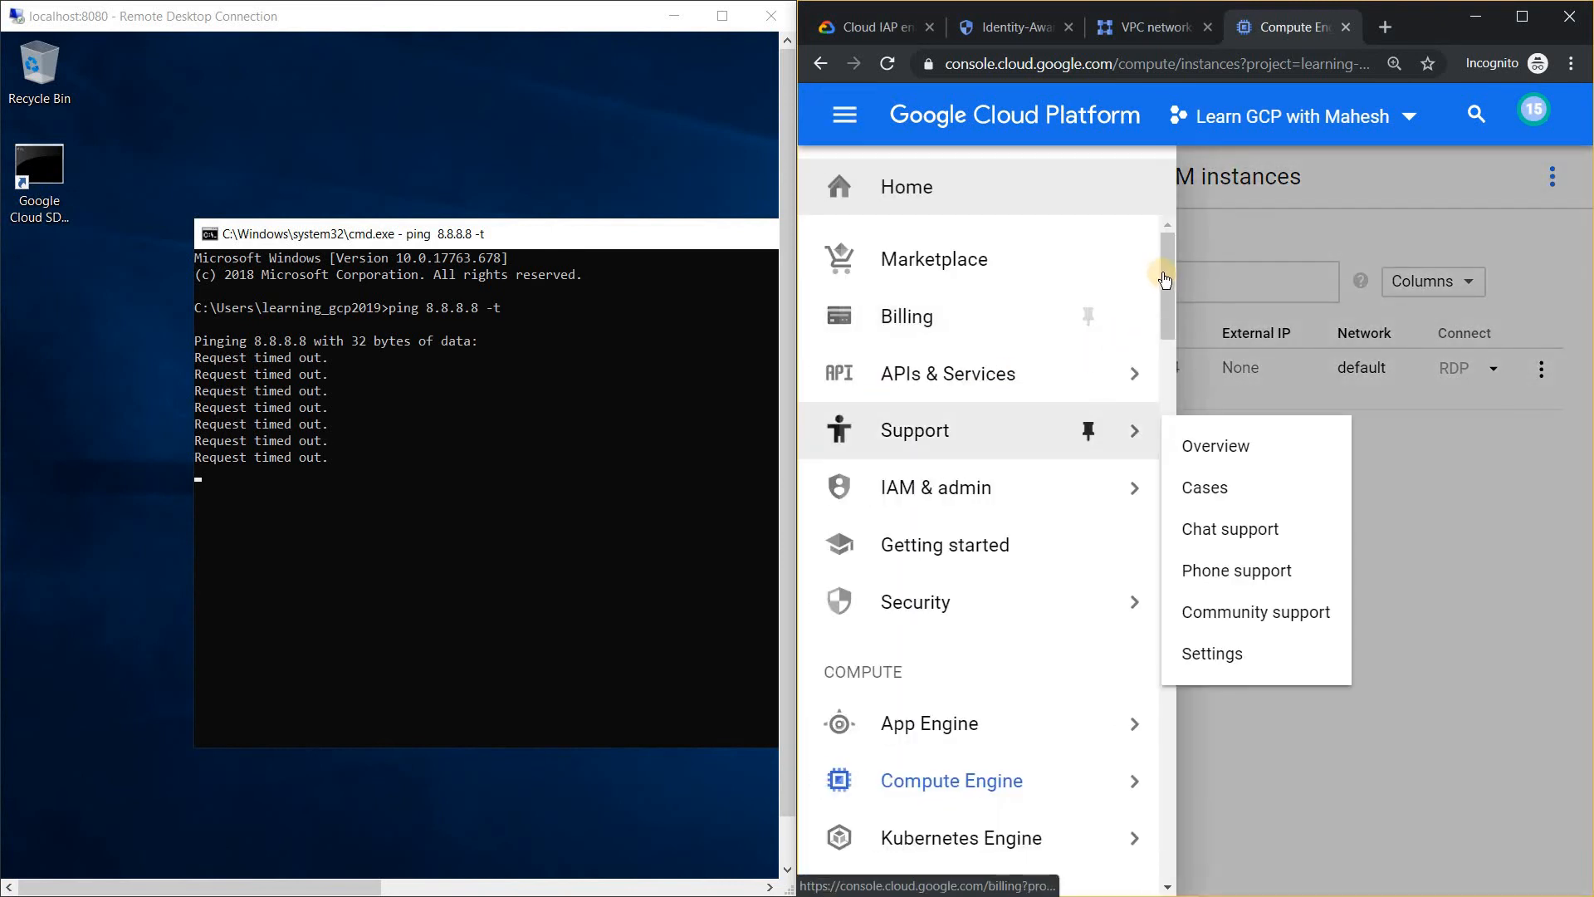
drag(1163, 284, 1167, 485)
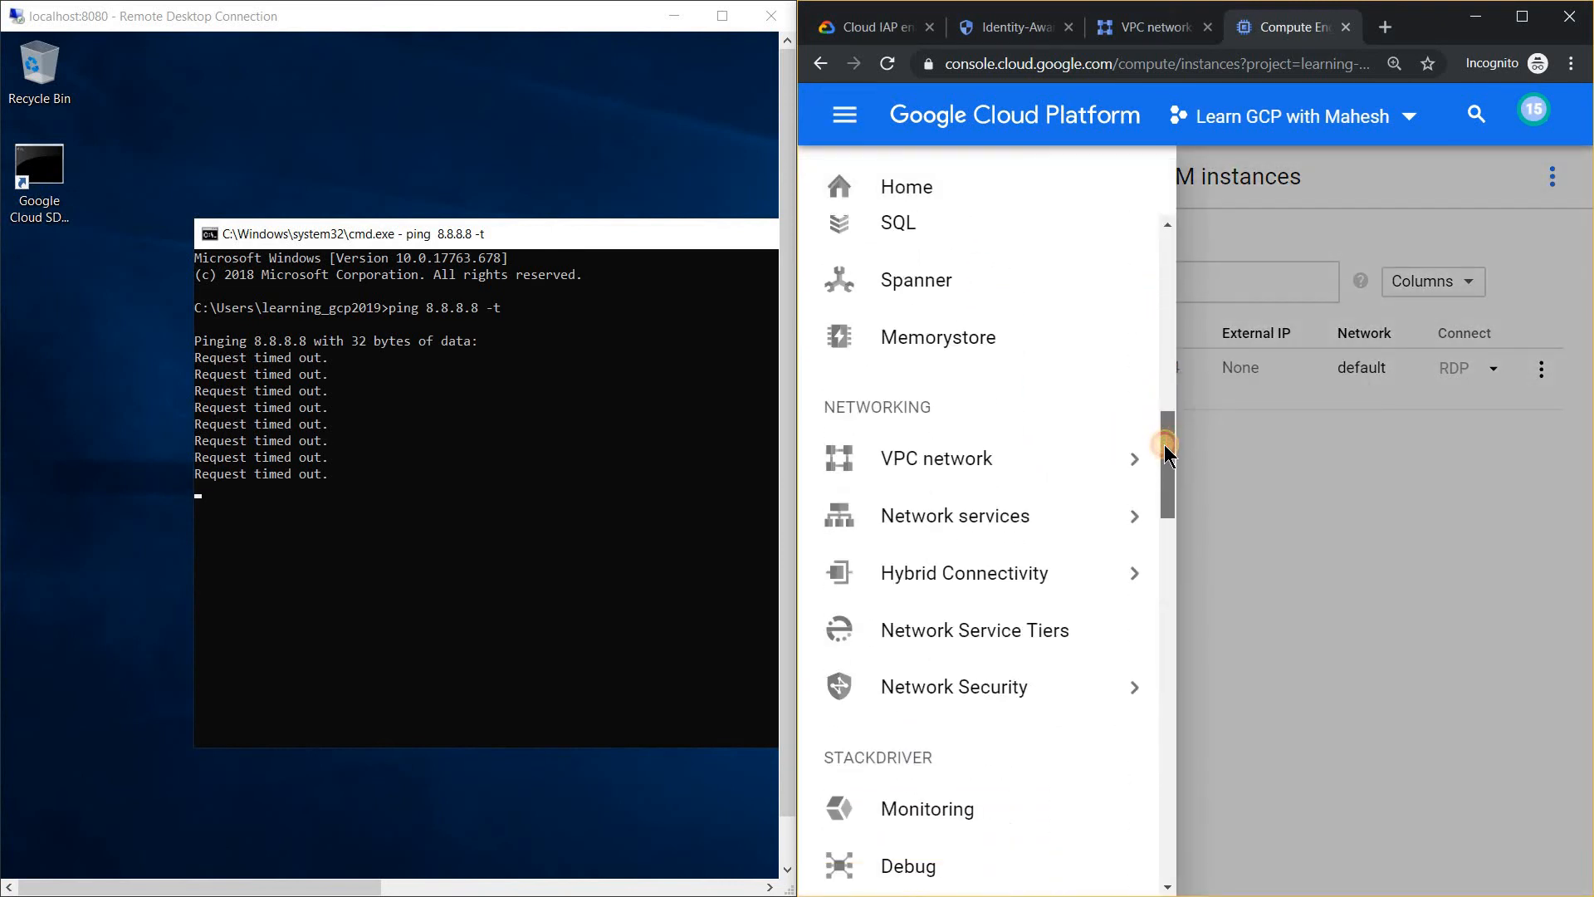
mouse_move(988, 525)
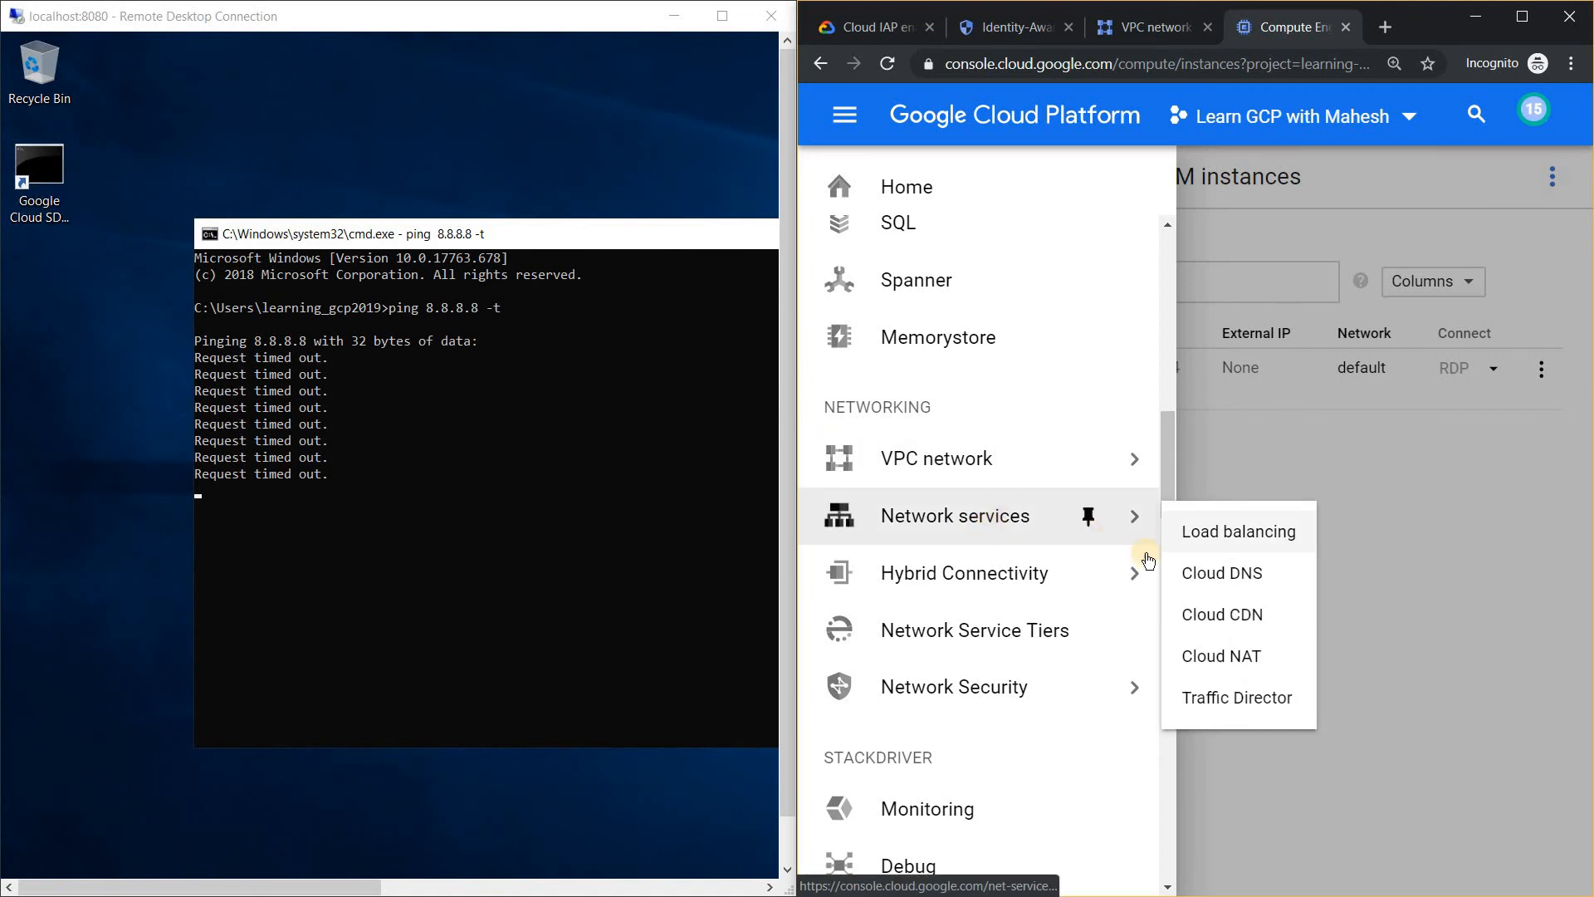
click(1208, 661)
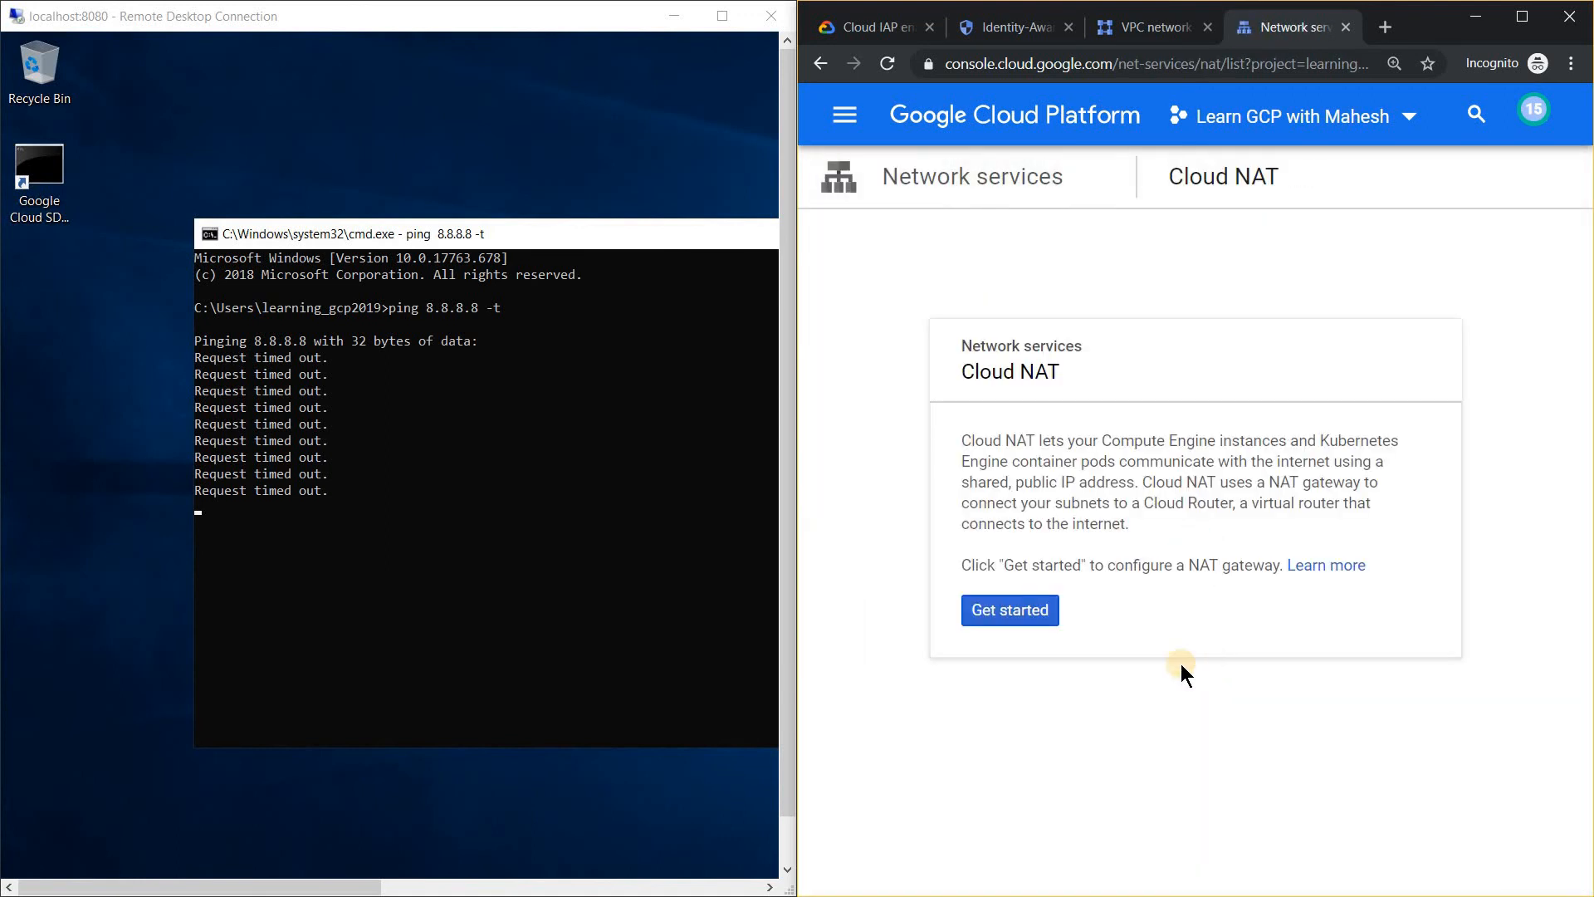
click(1025, 612)
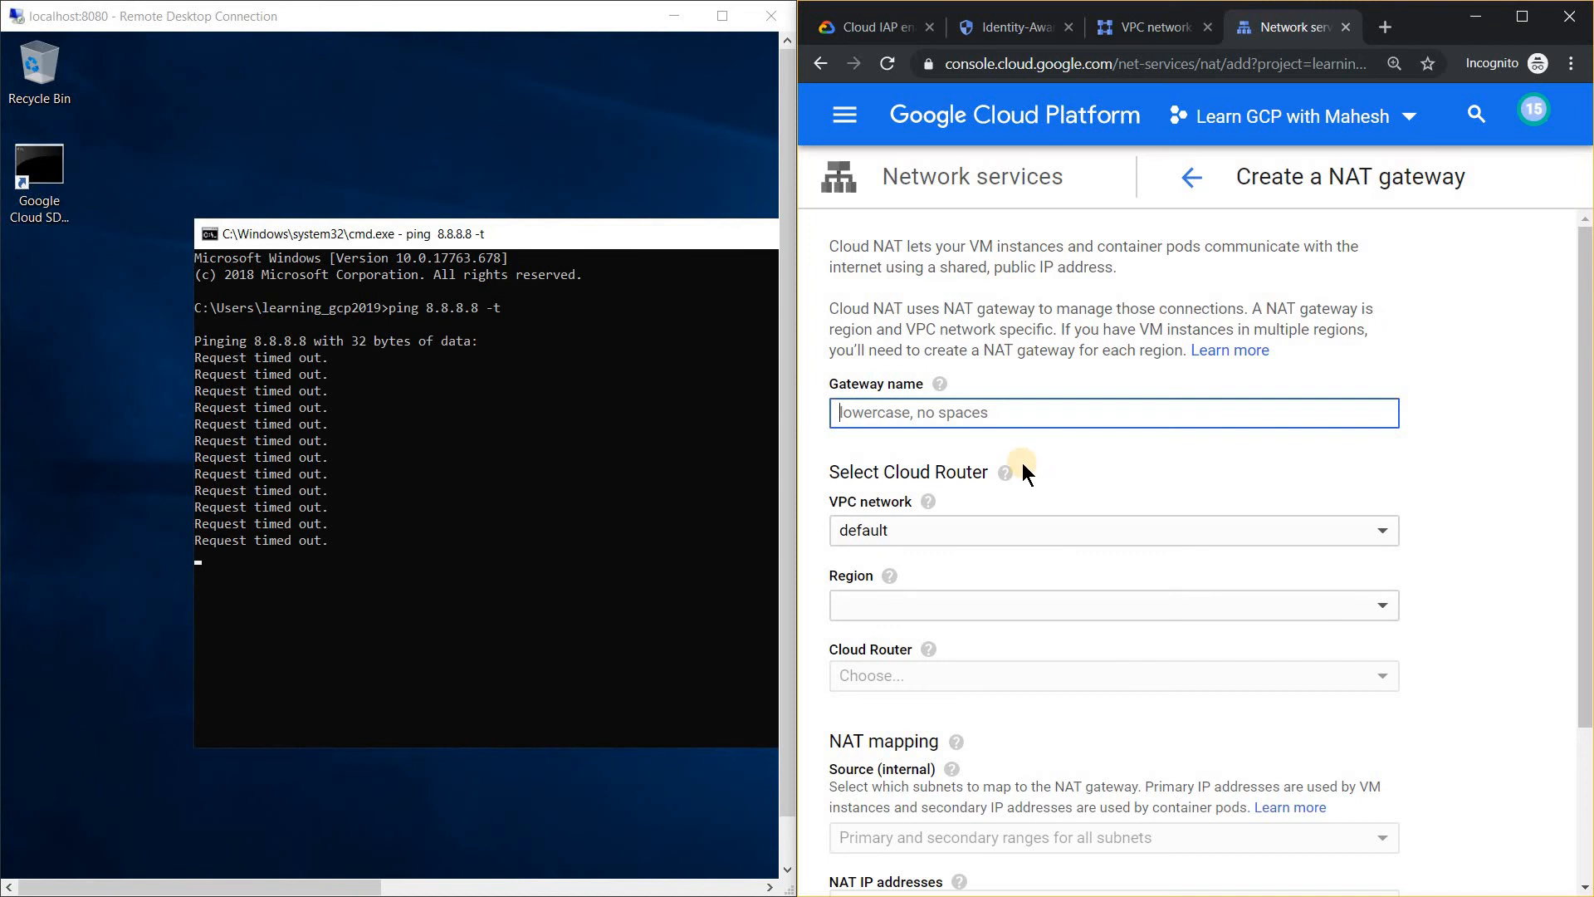
Name the NAT gateway cloud-iap-nat and set its region to asia-south1.
text(cloud-ip=)
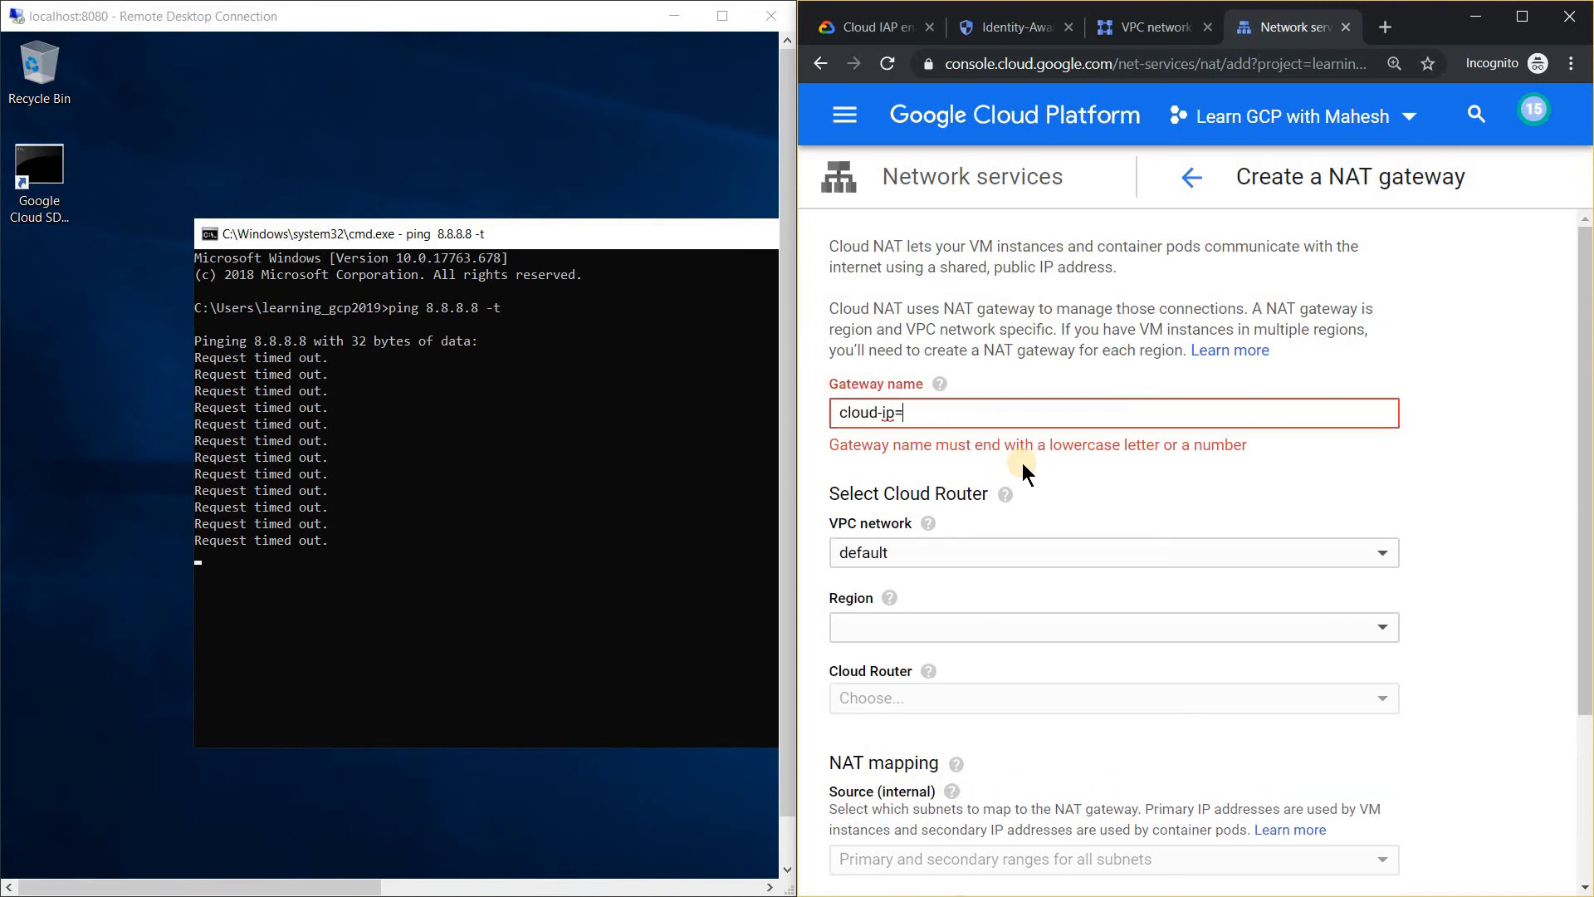
key(BackSpace)
text(sp-)
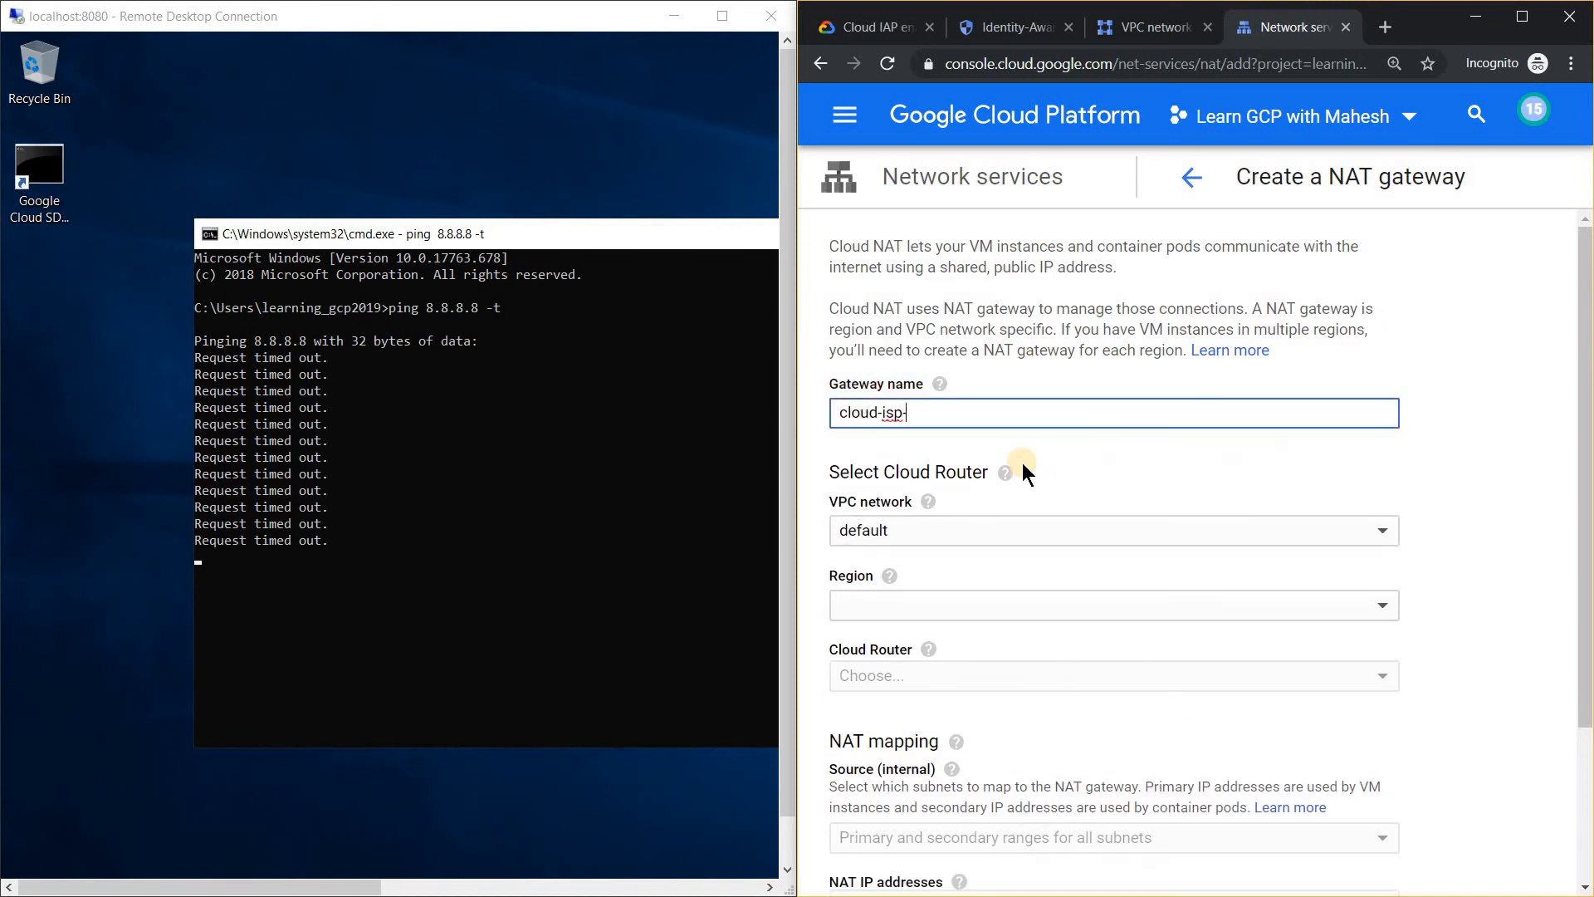
text(nat)
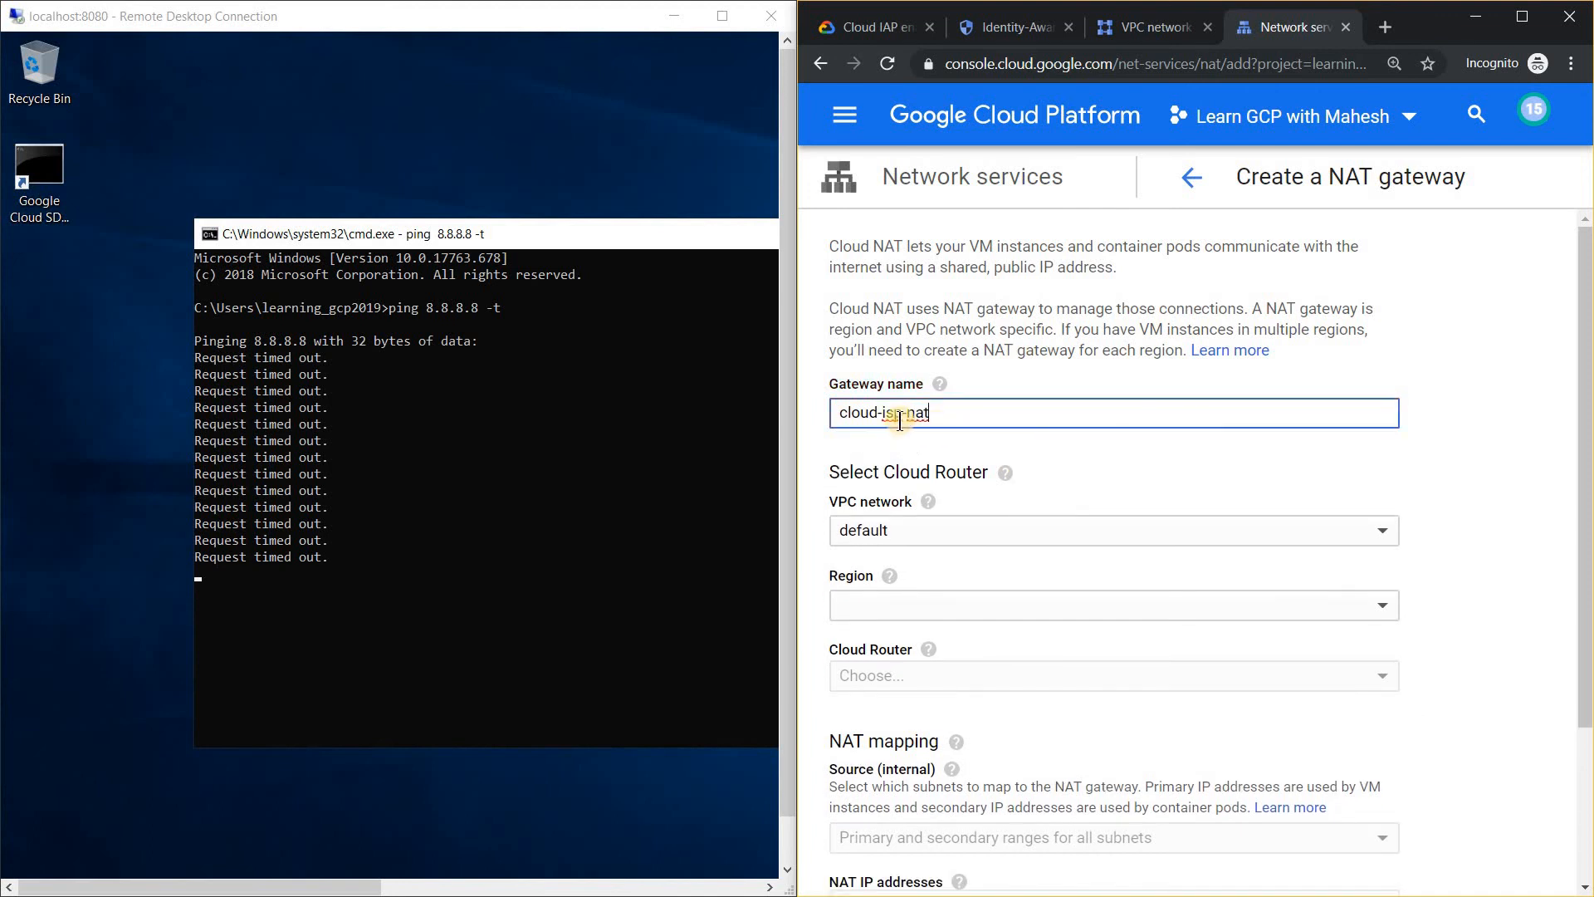
click(900, 415)
text(a)
drag(1587, 345, 1587, 466)
click(1046, 438)
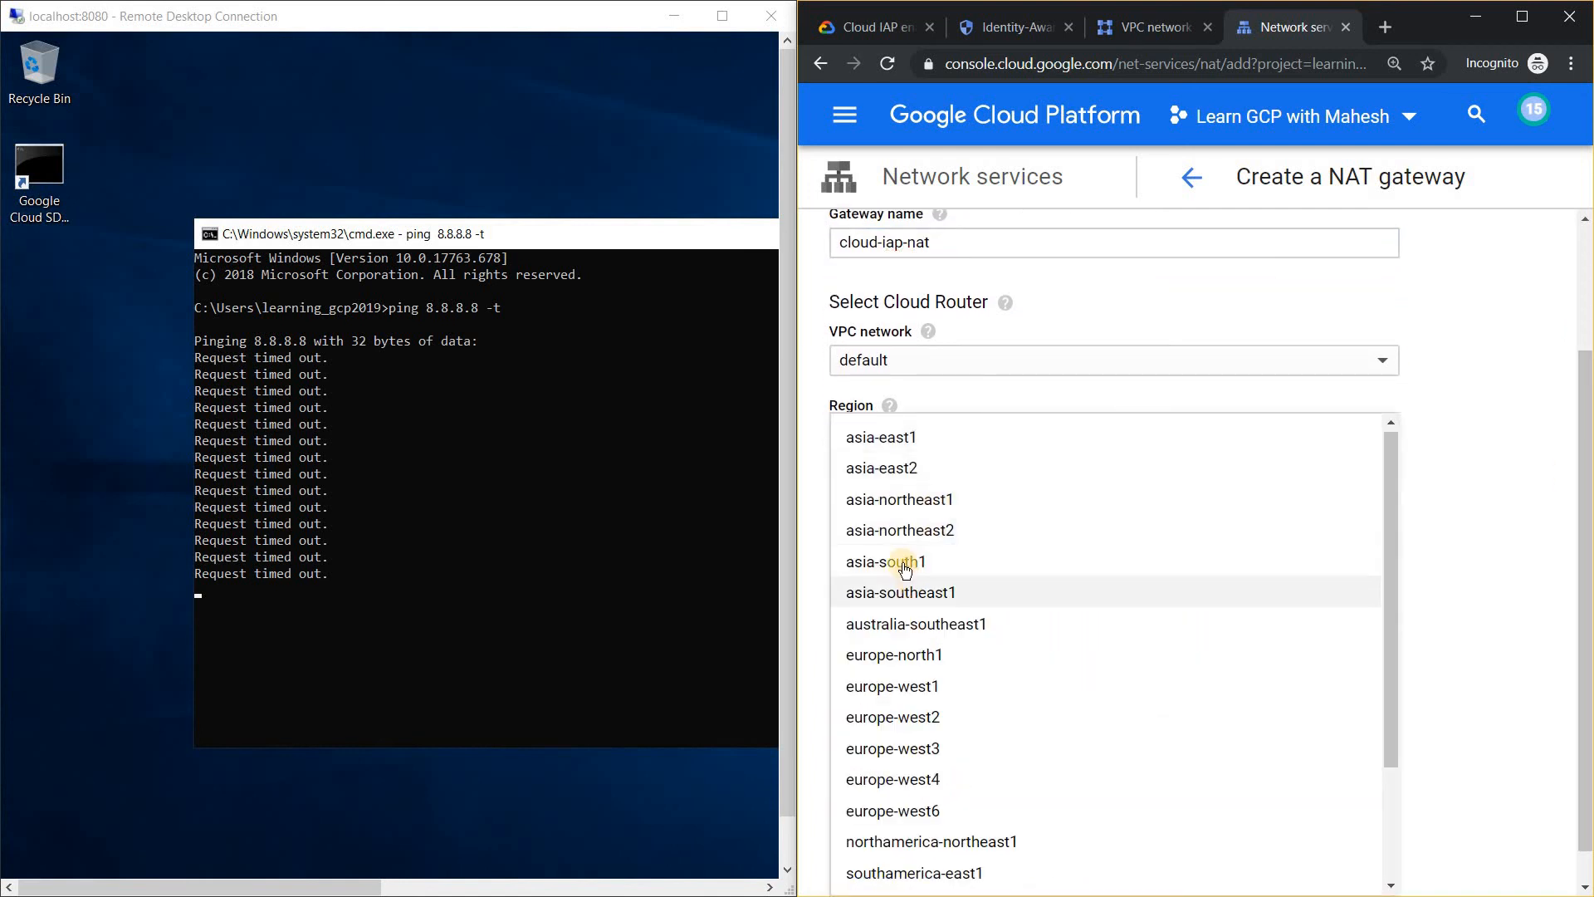
click(911, 571)
Create a new Cloud Router named demo-cr for the NAT gateway.
click(1299, 515)
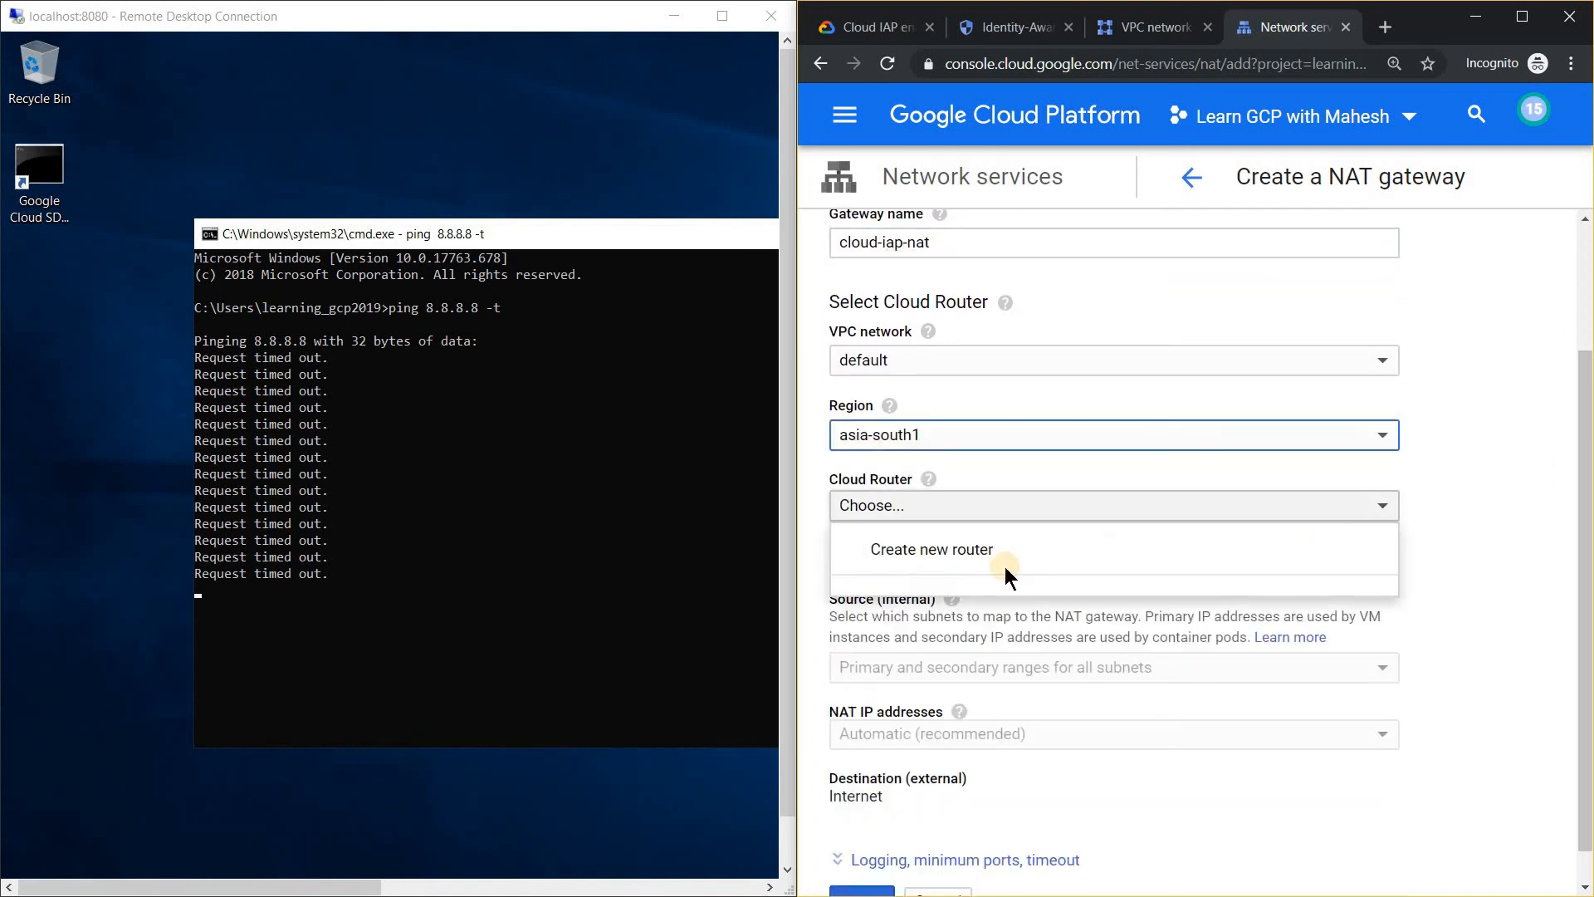
click(988, 551)
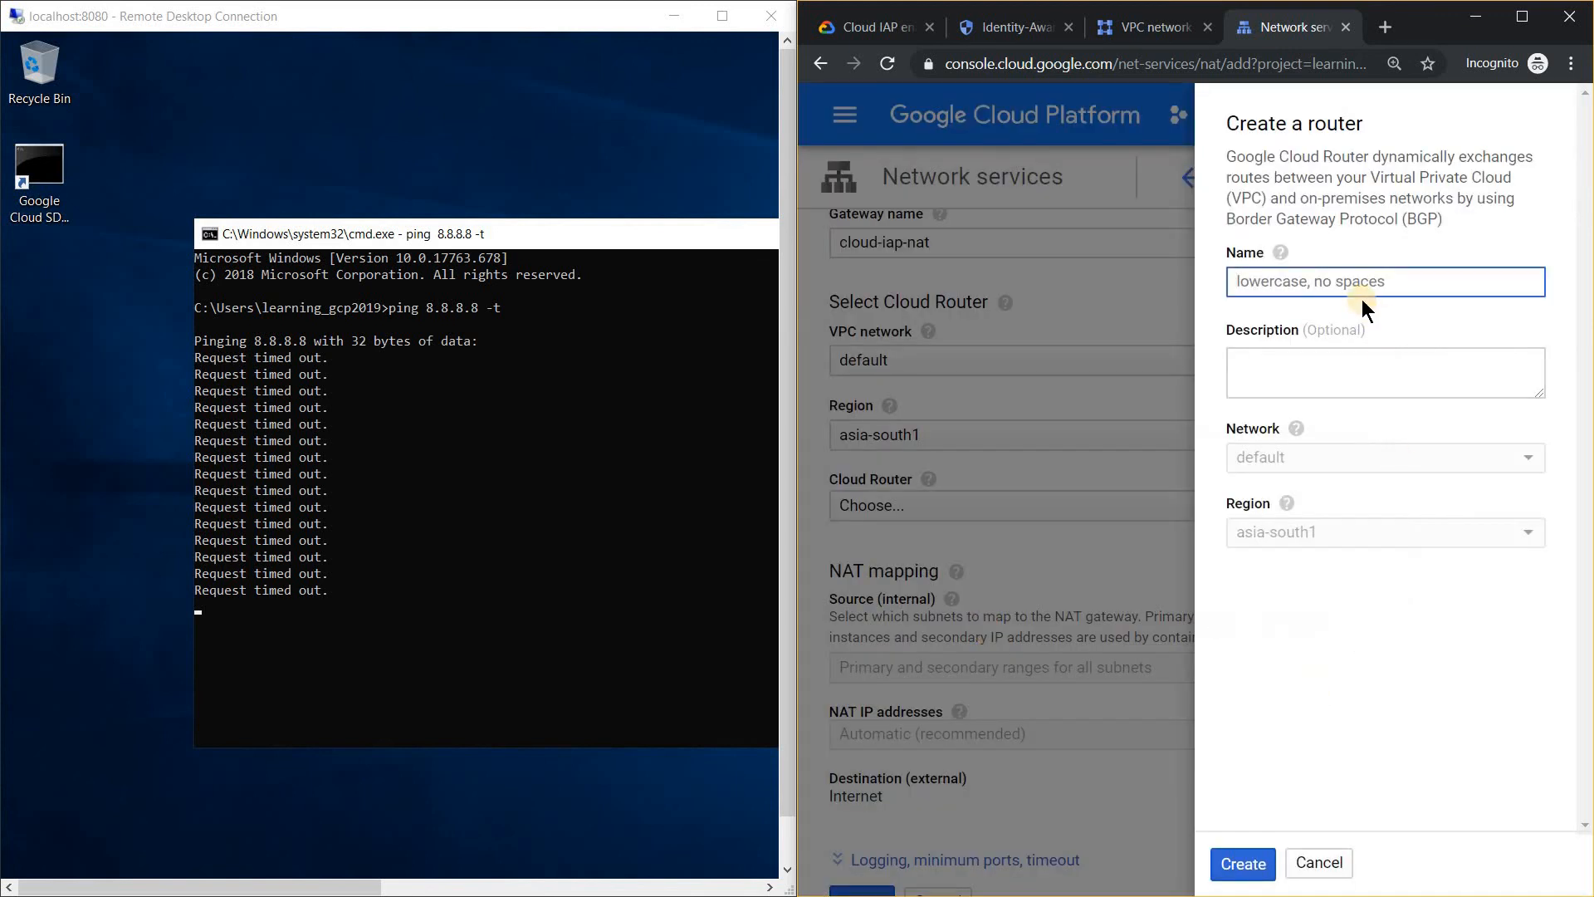
text(demo-cr)
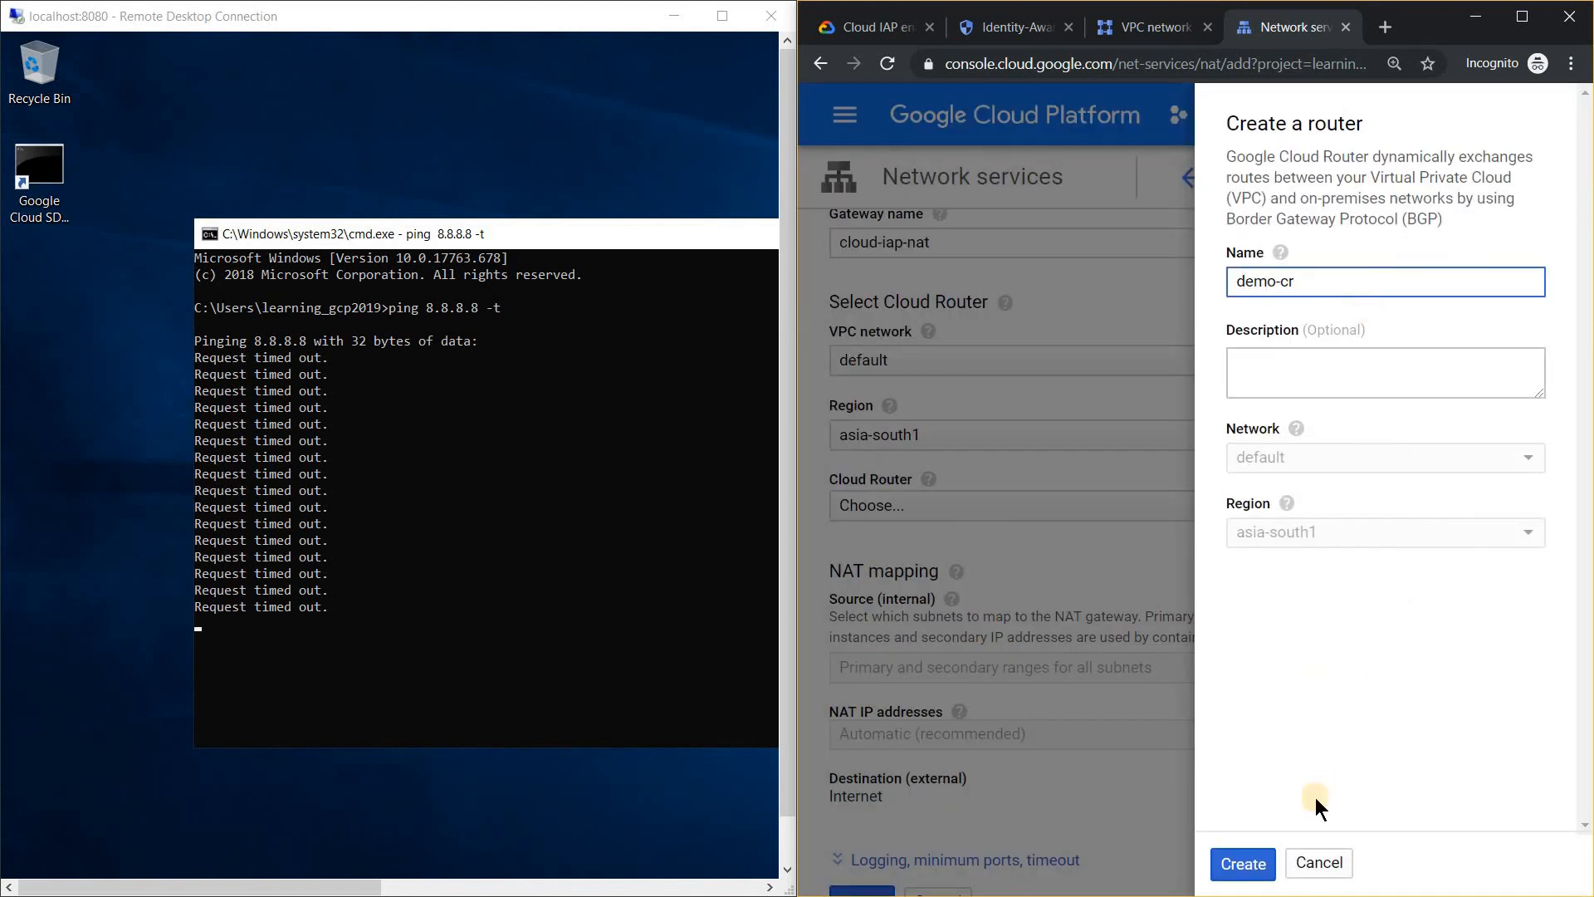
click(1242, 864)
Create the NAT gateway with the default NAT mapping settings and refresh the Cloud NAT list.
scroll(1337, 558, down, 1)
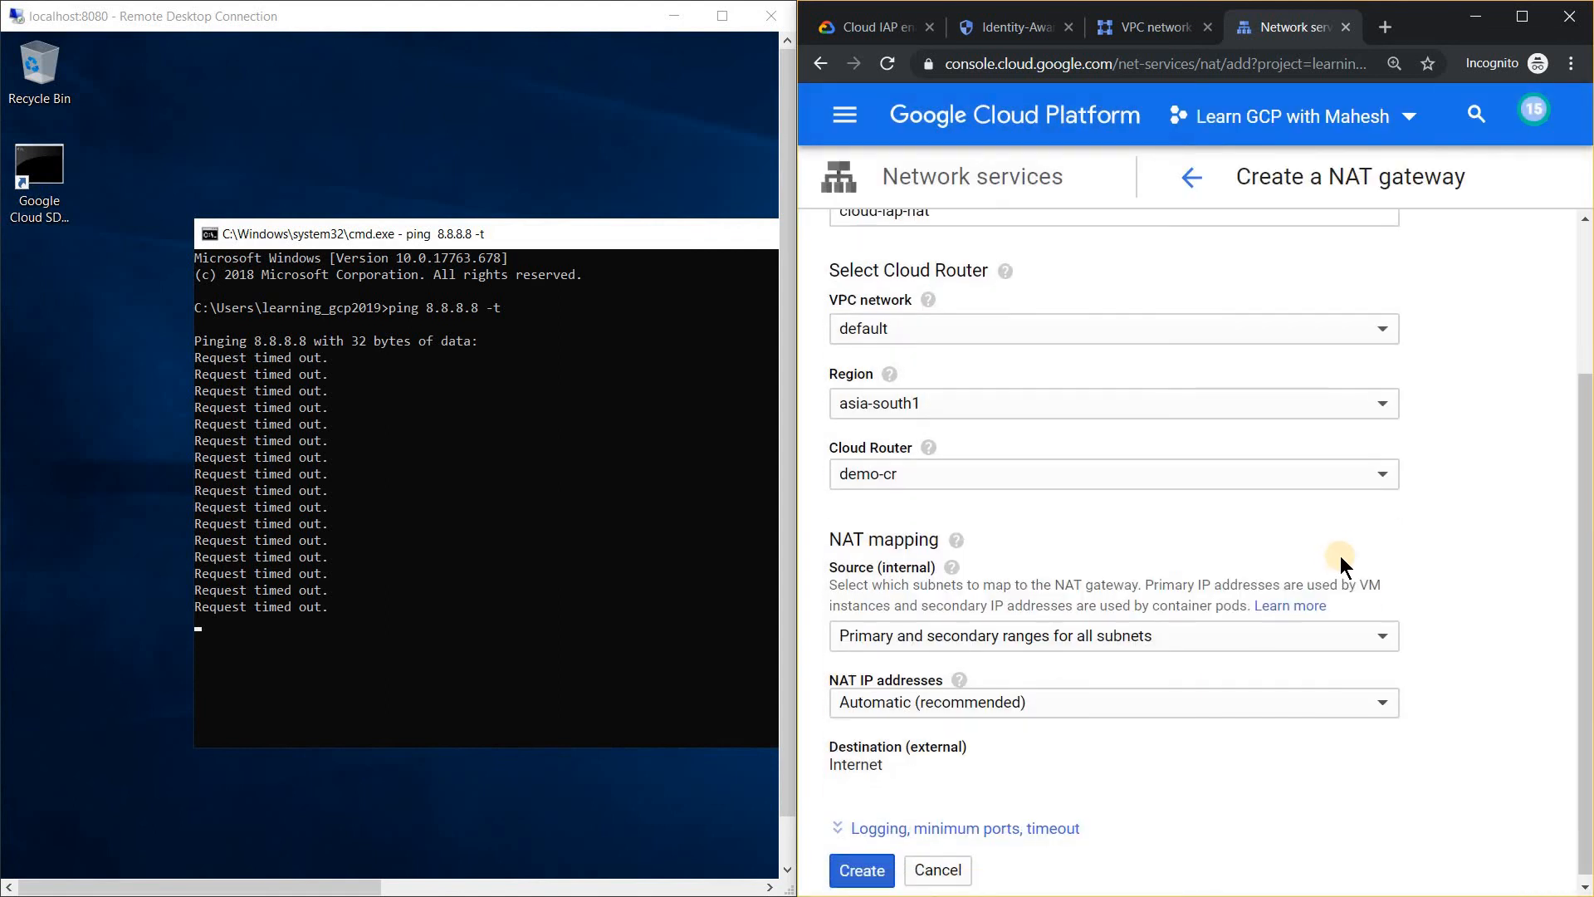
click(874, 864)
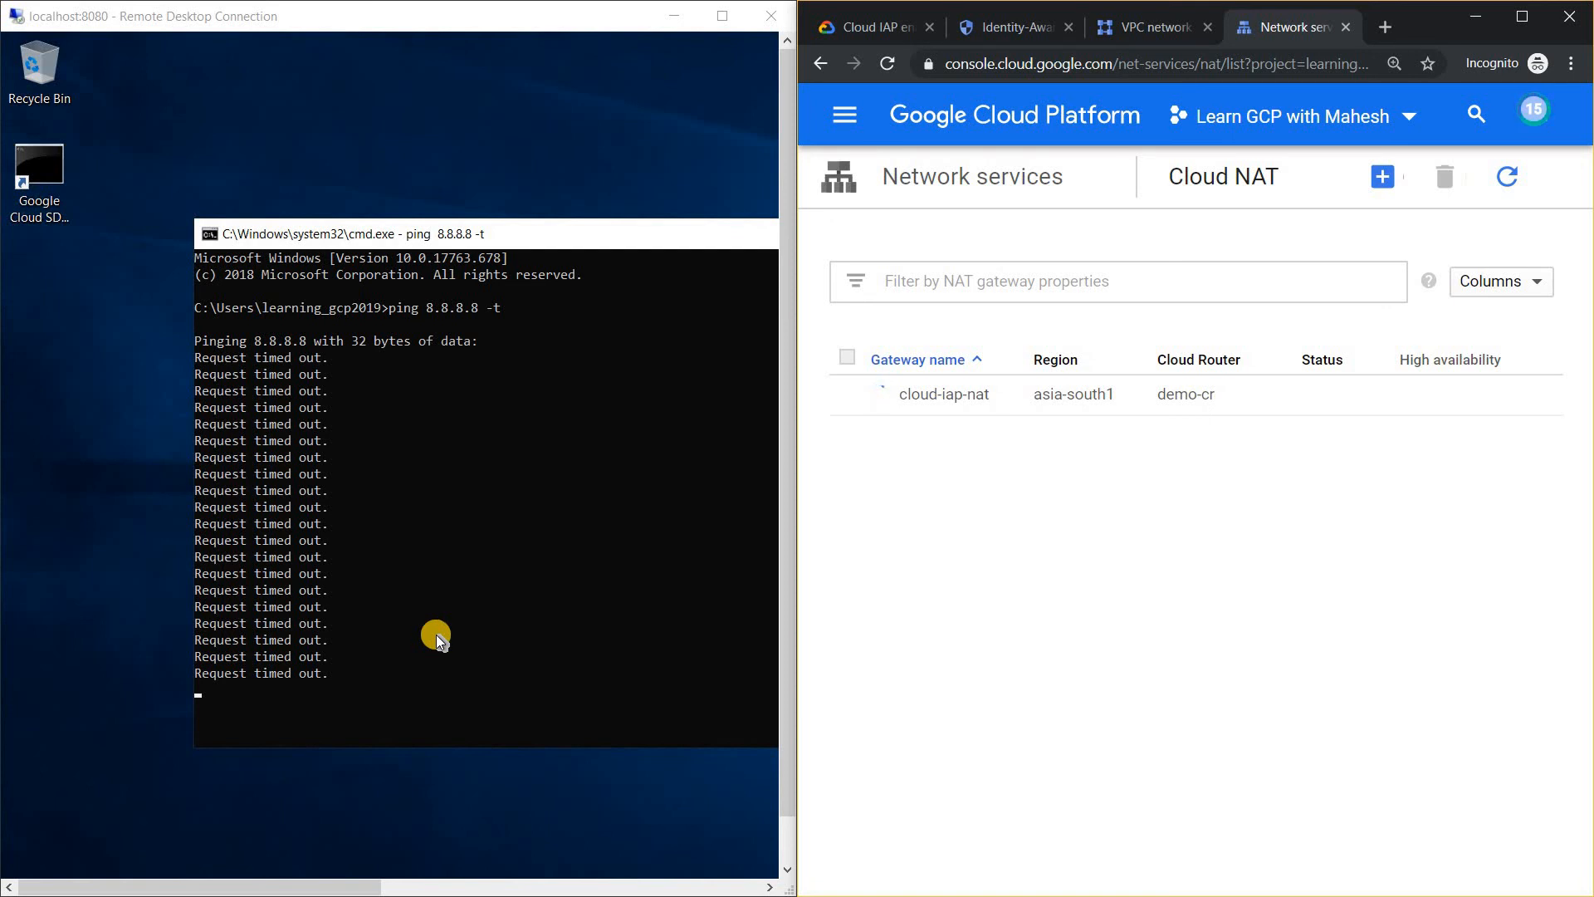
click(1515, 178)
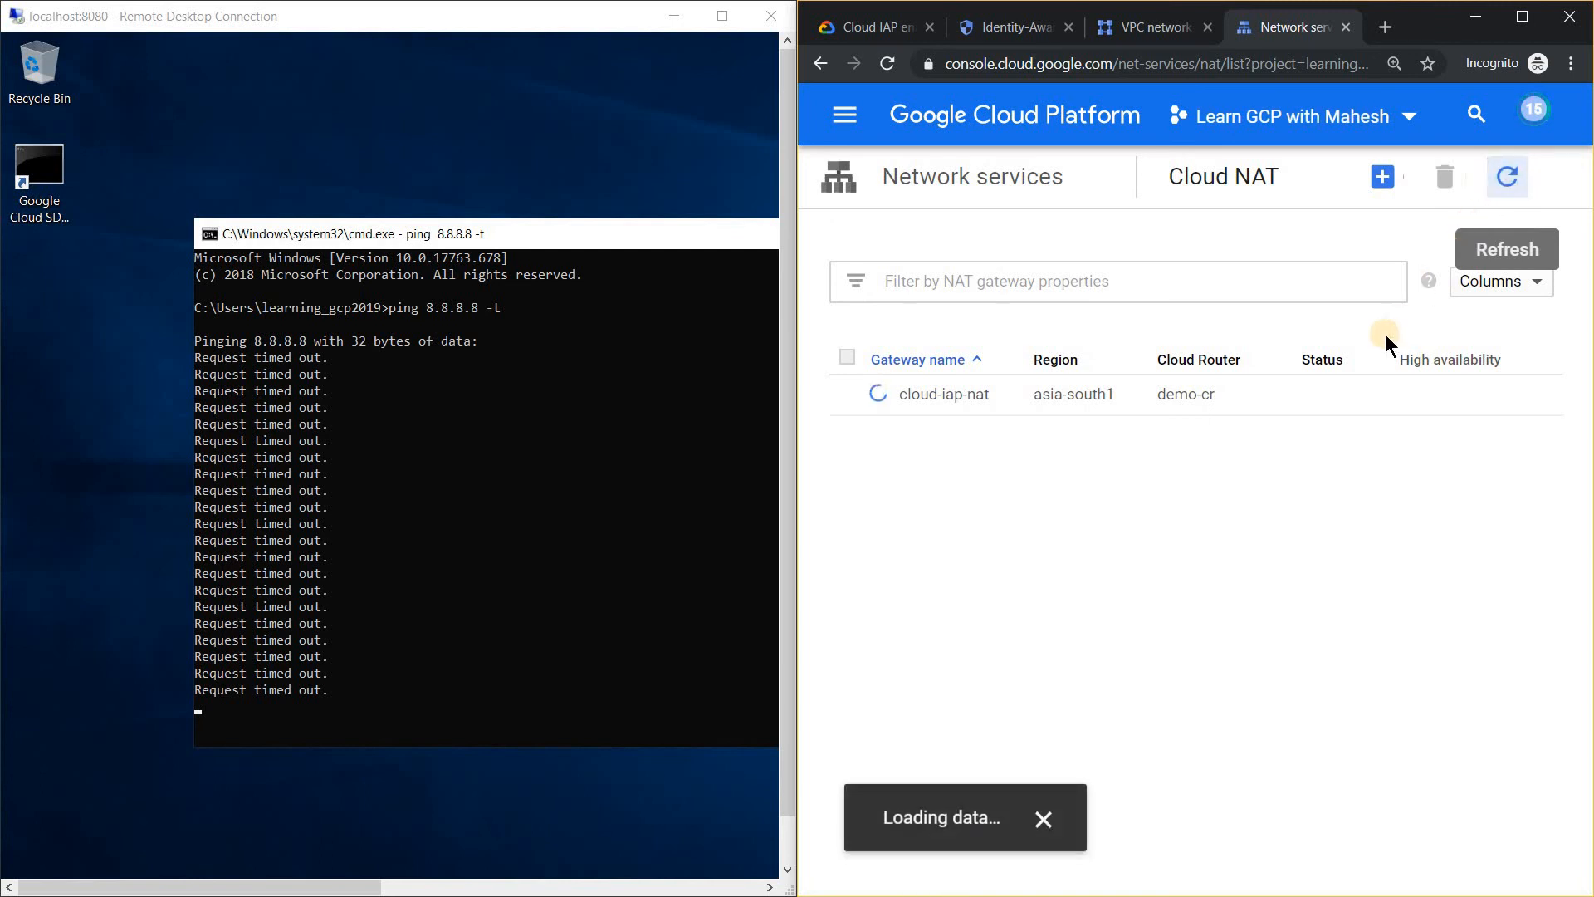